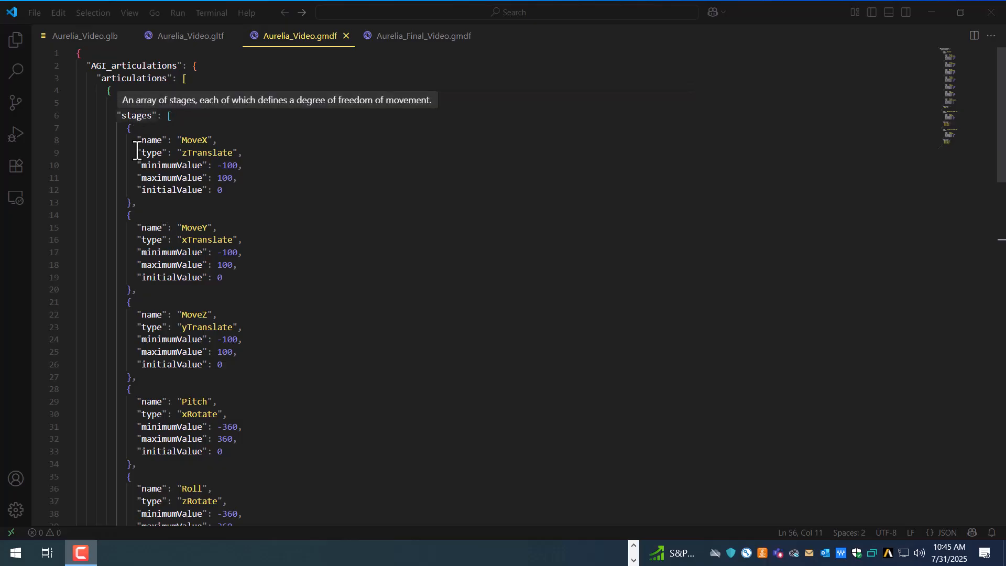
# - Review the articulation stages and model nodes defined for the body and propellers in Aurelia_Video.gmdf
pyautogui.scroll(-2, 214, 209)
pyautogui.scroll(-3, 215, 209)
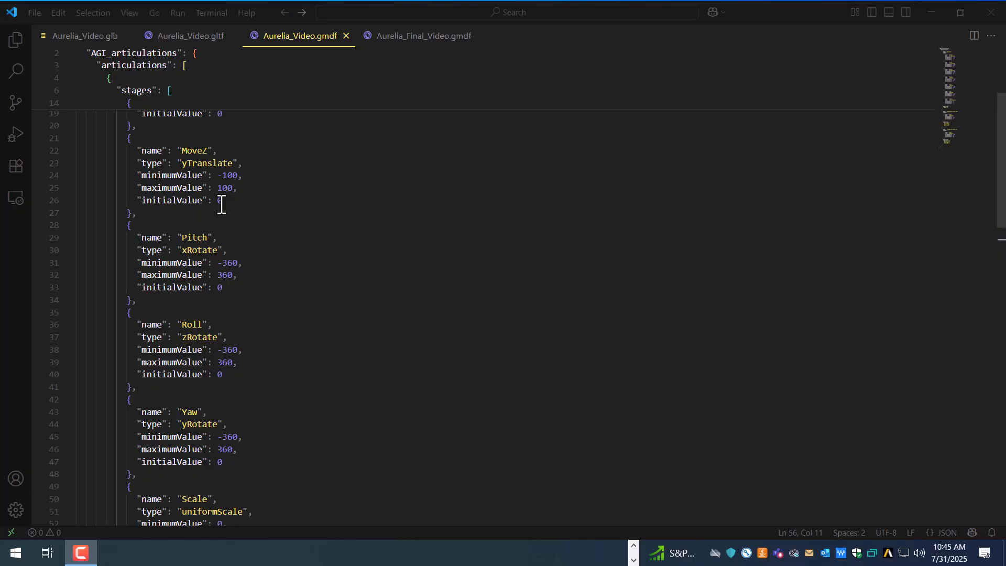
pyautogui.scroll(-9, 288, 252)
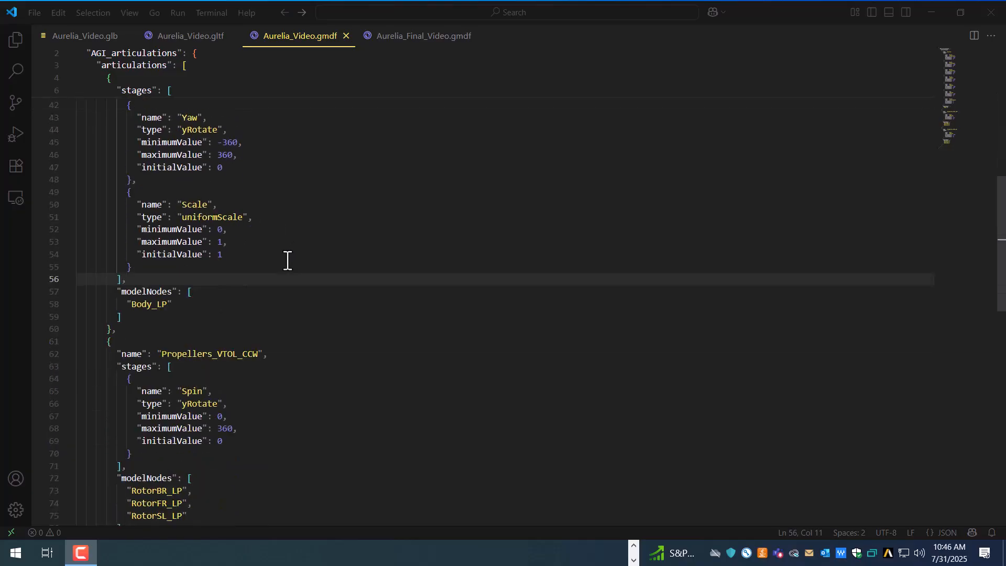
pyautogui.scroll(-3, 256, 275)
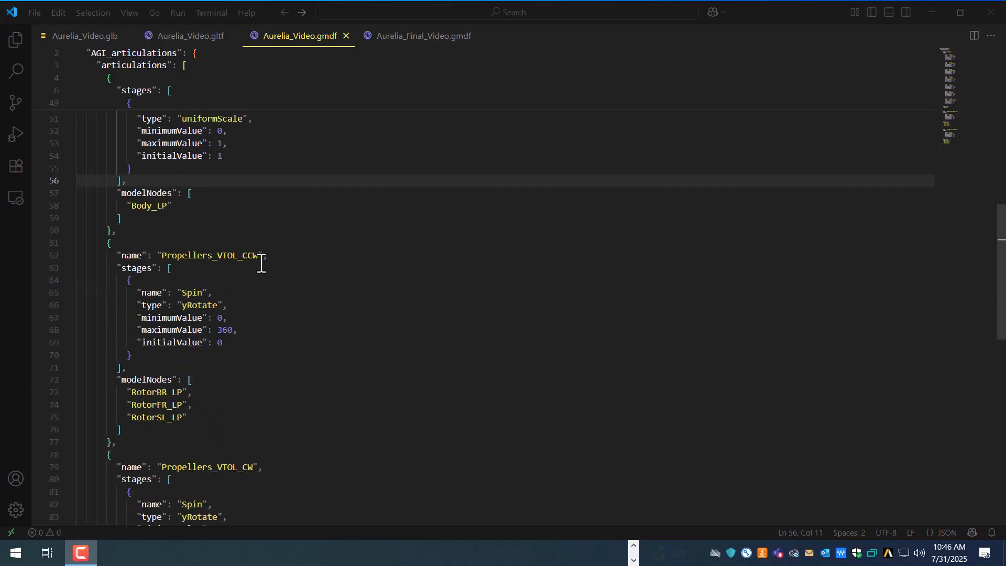
pyautogui.scroll(-3, 226, 317)
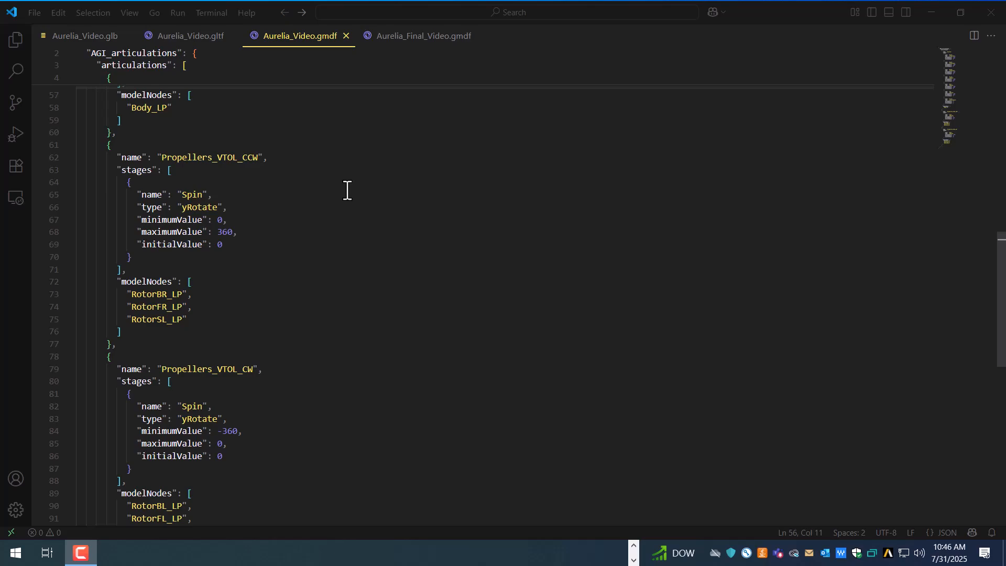
pyautogui.scroll(15, 327, 204)
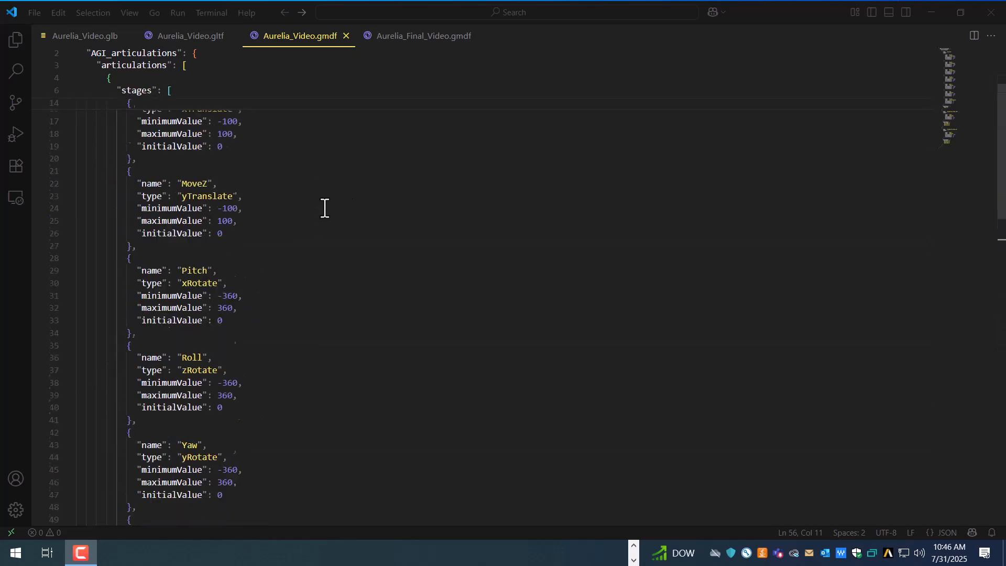
pyautogui.scroll(-15, 324, 206)
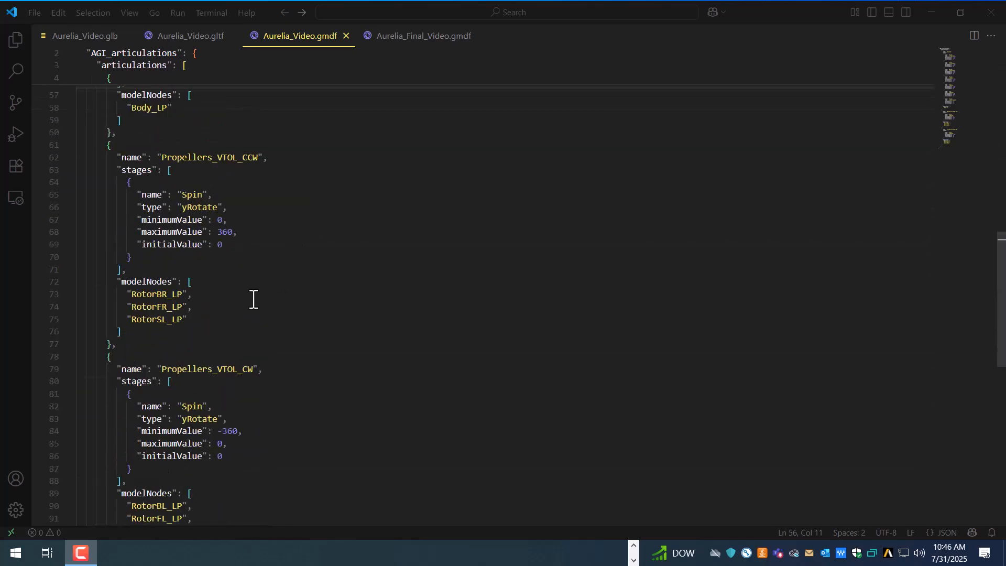
# - Add an attachPoints array after the closing bracket of the articulations array, with an empty line inside it
pyautogui.scroll(-6, 260, 293)
pyautogui.click(118, 373)
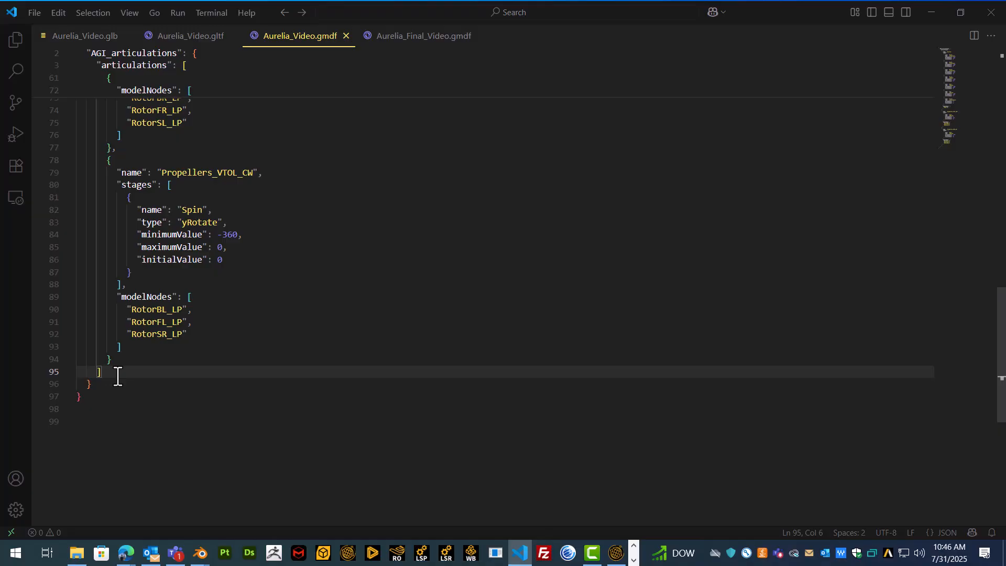
pyautogui.write(',')
pyautogui.press('Return')
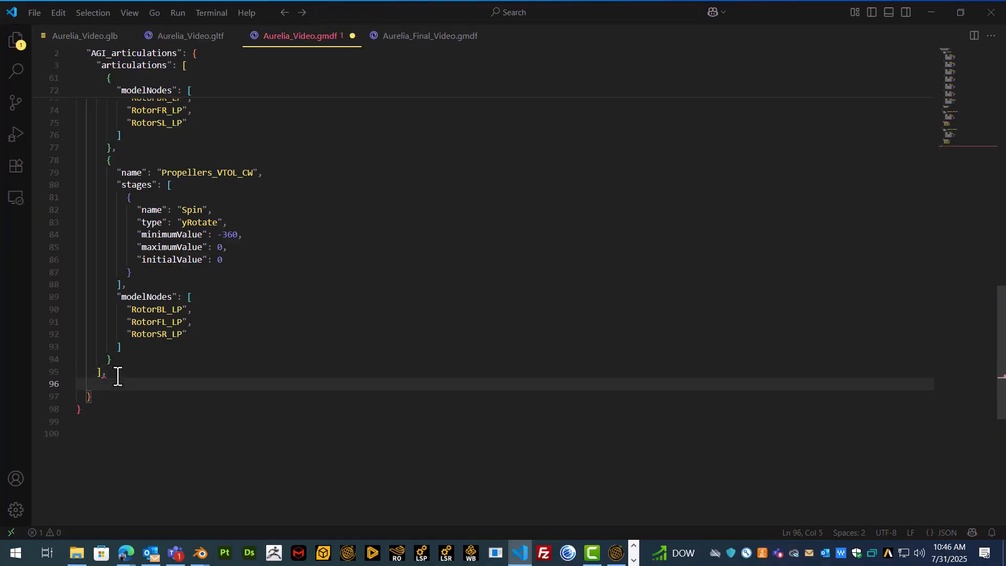
pyautogui.hotkey('ctrl', 'space')
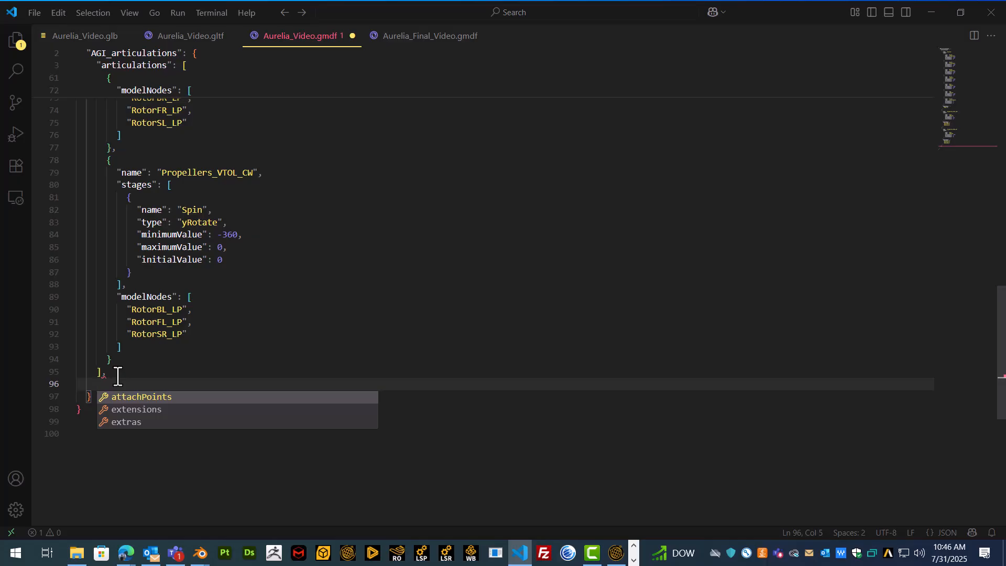
pyautogui.press('Return')
pyautogui.press('Return')
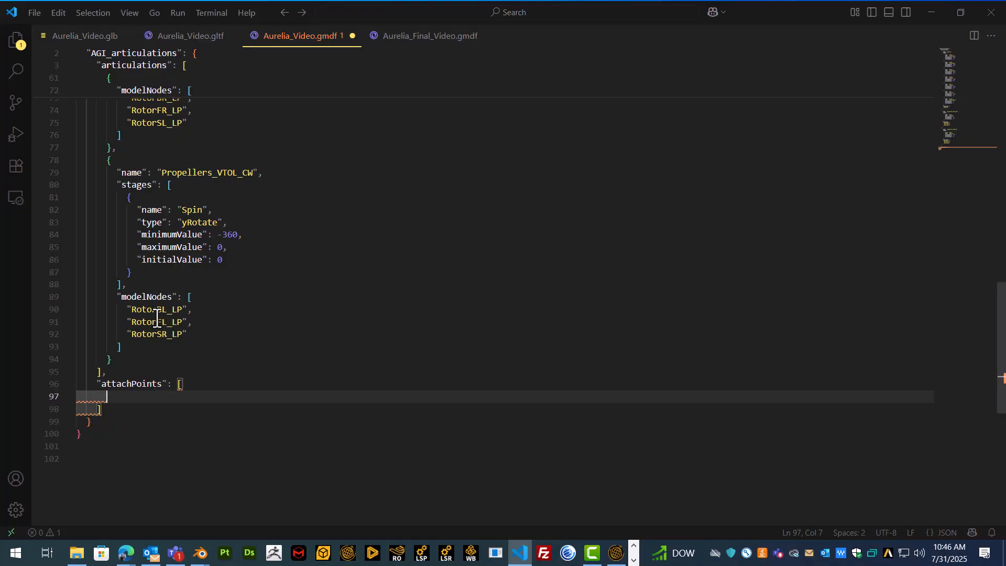
# - Enter "AttachPoint" as the entry of the attachPoints array
pyautogui.moveTo(155, 298)
pyautogui.write('"AttachPo')
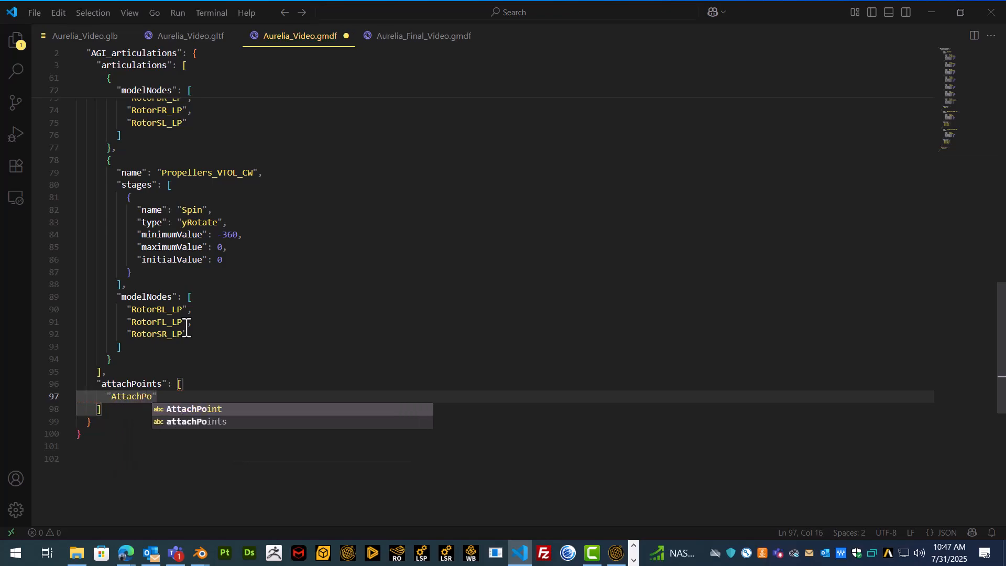
pyautogui.write('int')
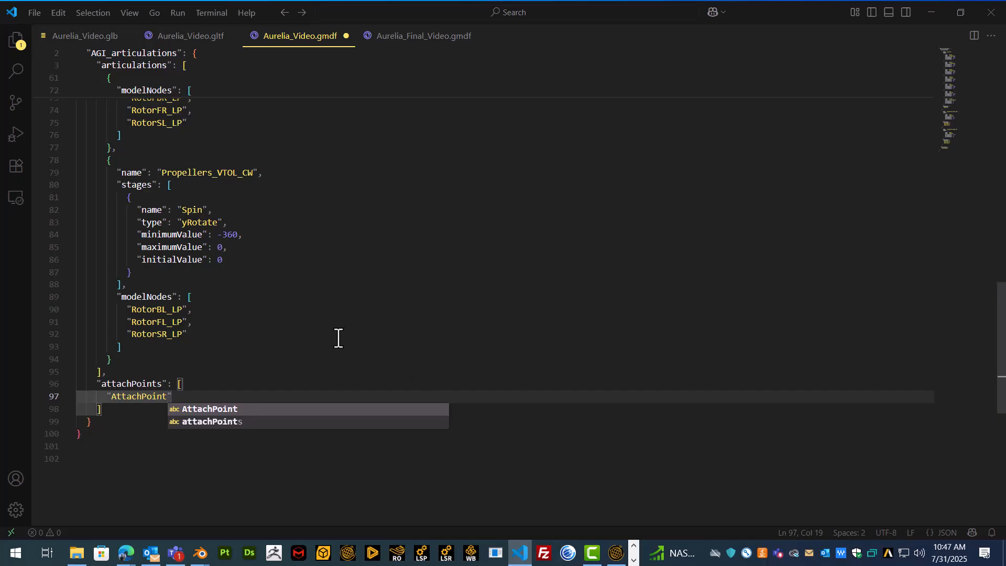
pyautogui.click(247, 373)
pyautogui.click(176, 396)
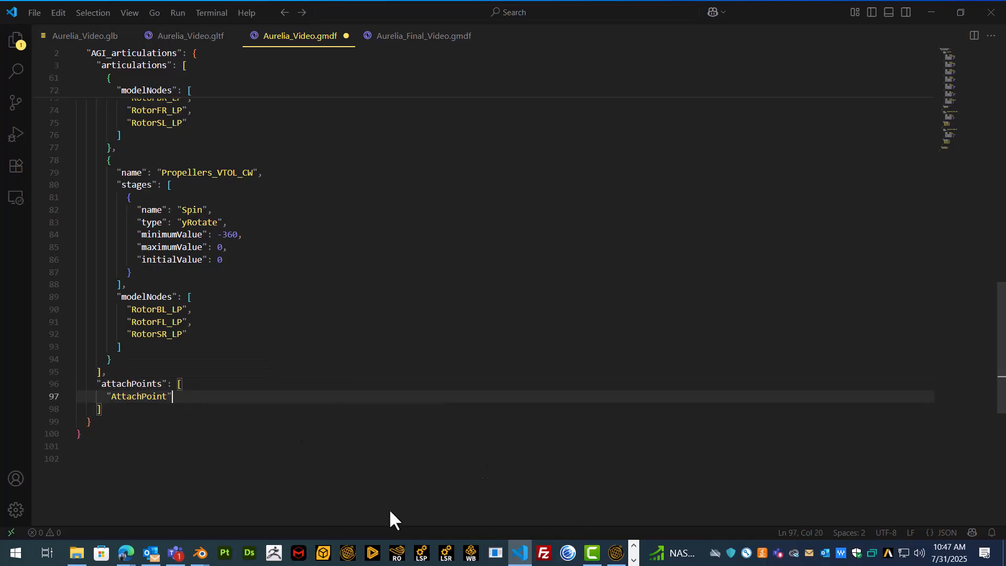
# - Switch to the Aurelia_Final file in Blender and turn on the viewport overlays
pyautogui.moveTo(206, 556)
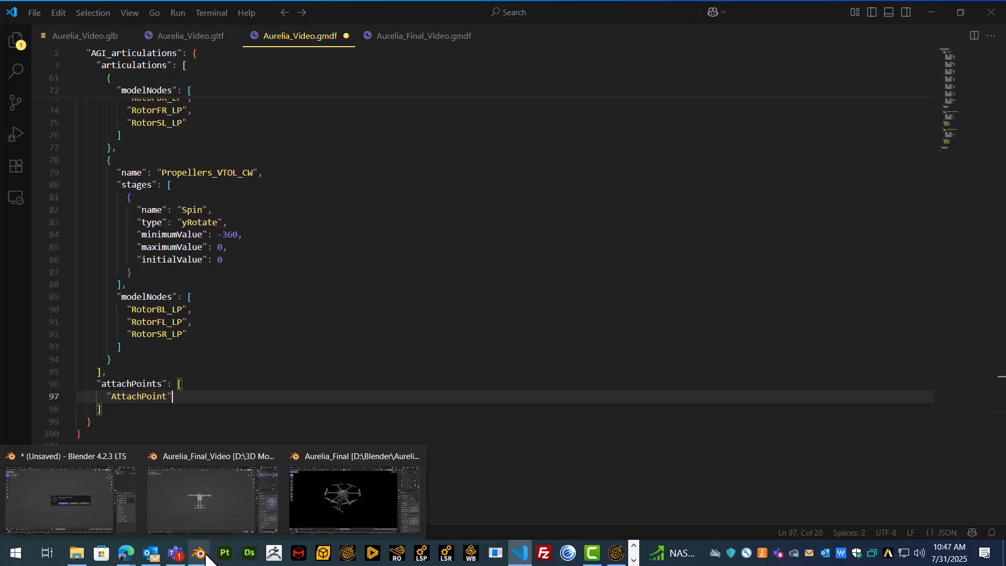
pyautogui.click(385, 479)
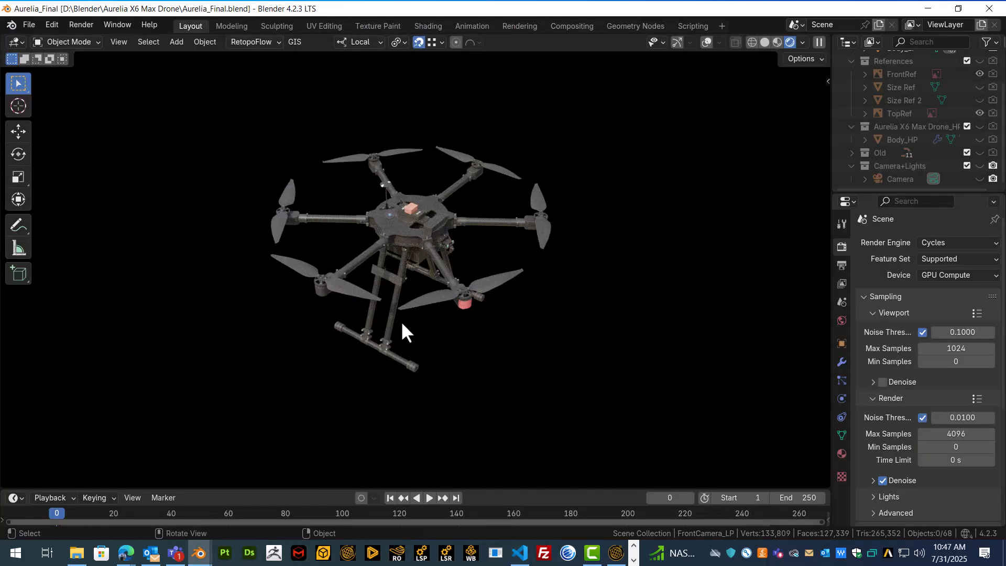
pyautogui.click(704, 43)
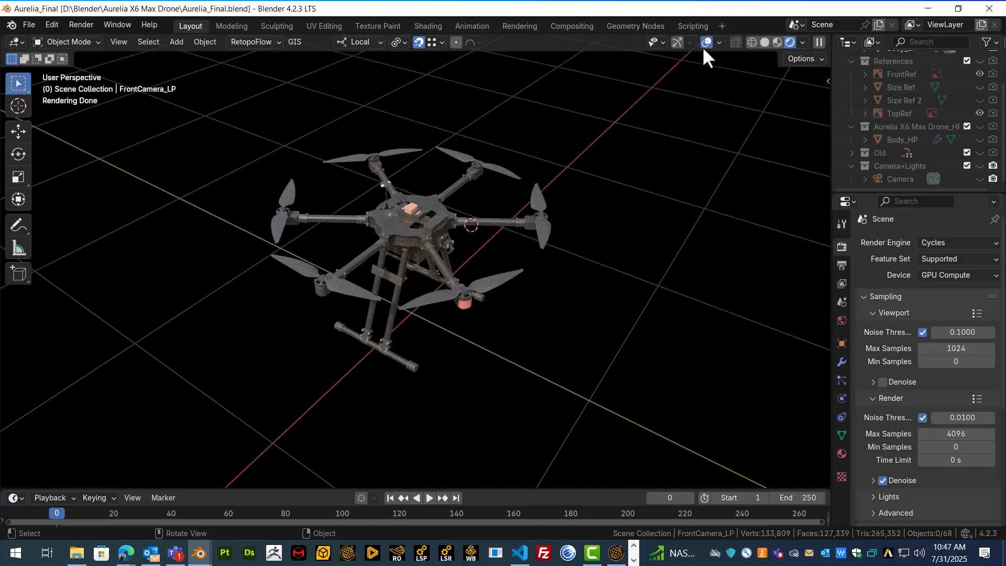
# - Select the antenna object standing on top of the drone's body
pyautogui.scroll(3, 491, 243)
pyautogui.moveTo(491, 243); pyautogui.dragTo(400, 240, button='middle')
pyautogui.scroll(5, 393, 261)
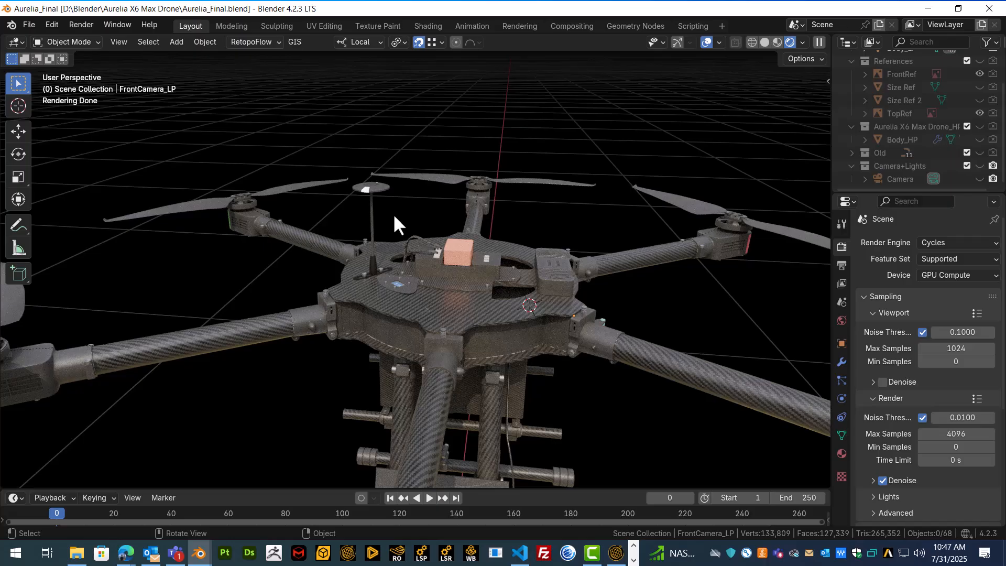
pyautogui.scroll(6, 393, 213)
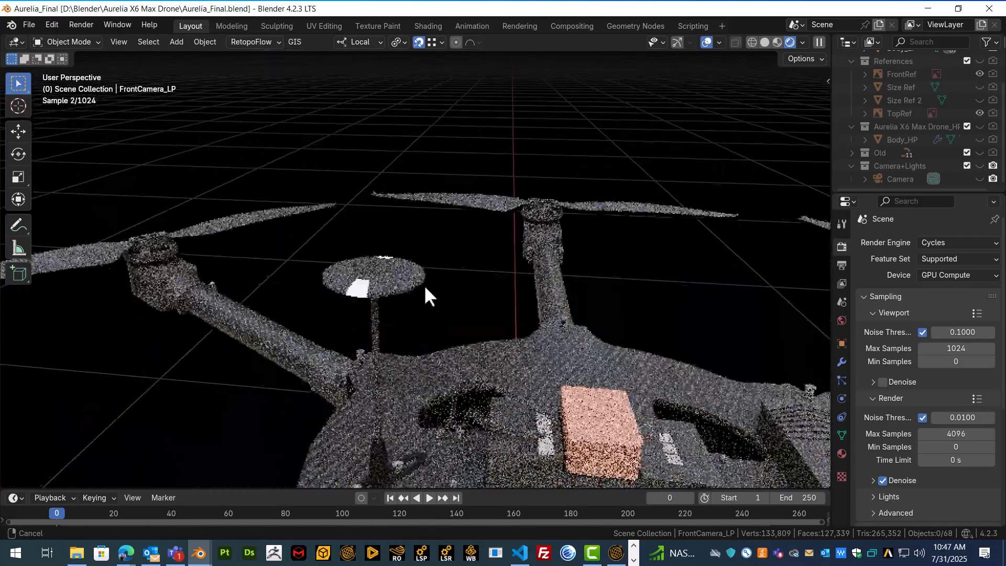
pyautogui.scroll(-4, 420, 300)
pyautogui.click(492, 240)
pyautogui.scroll(-7, 518, 238)
pyautogui.scroll(5, 514, 237)
pyautogui.scroll(5, 513, 237)
pyautogui.scroll(-3, 513, 230)
pyautogui.press('Tab')
pyautogui.moveTo(509, 197); pyautogui.dragTo(509, 246, button='middle')
pyautogui.press('Tab')
pyautogui.scroll(-3, 495, 252)
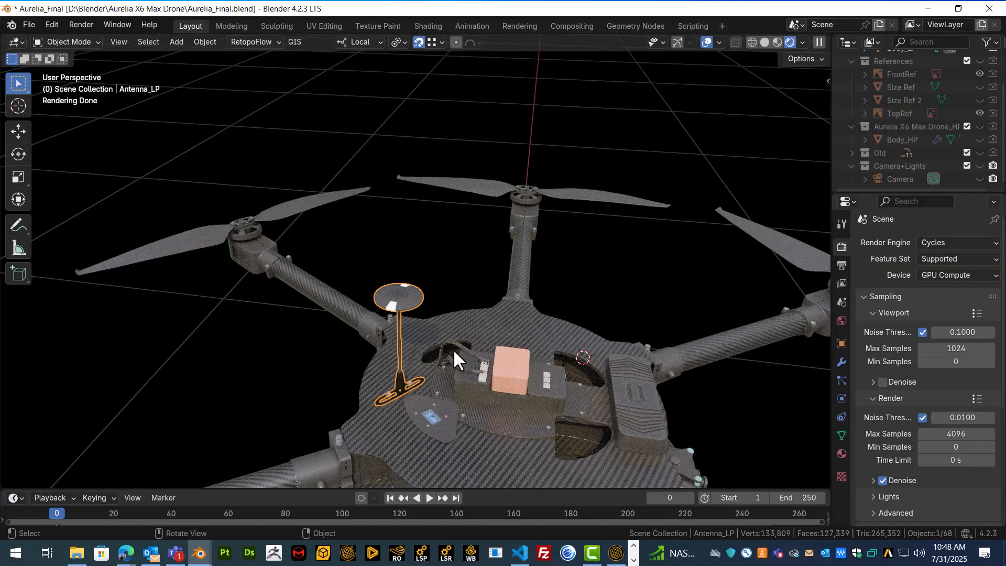
pyautogui.scroll(2, 408, 329)
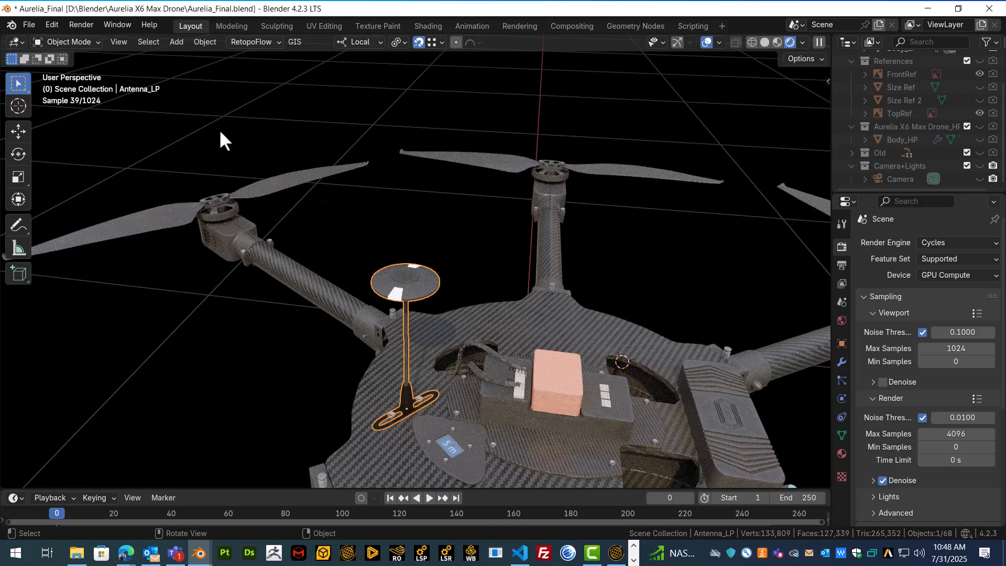
pyautogui.click(89, 43)
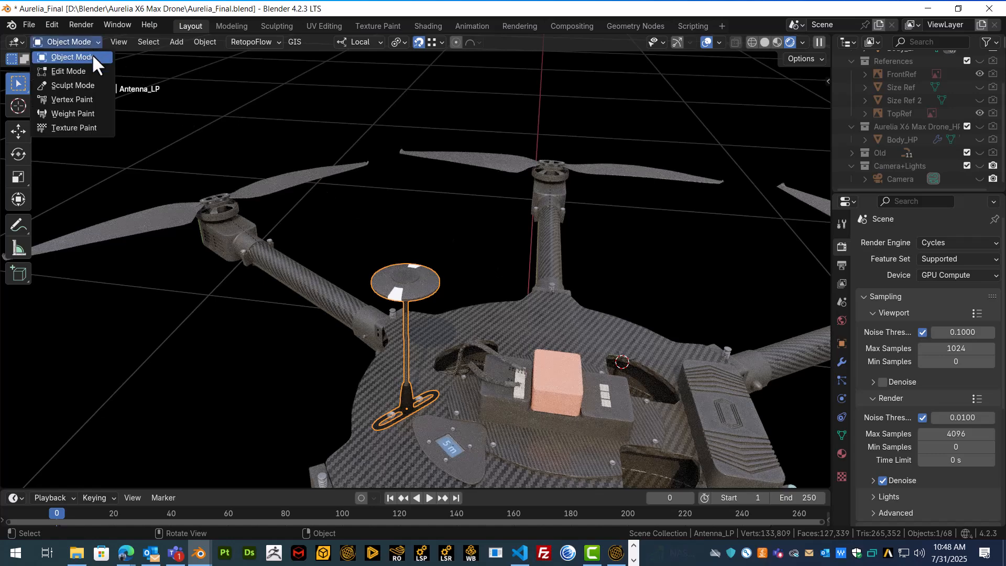
pyautogui.click(84, 40)
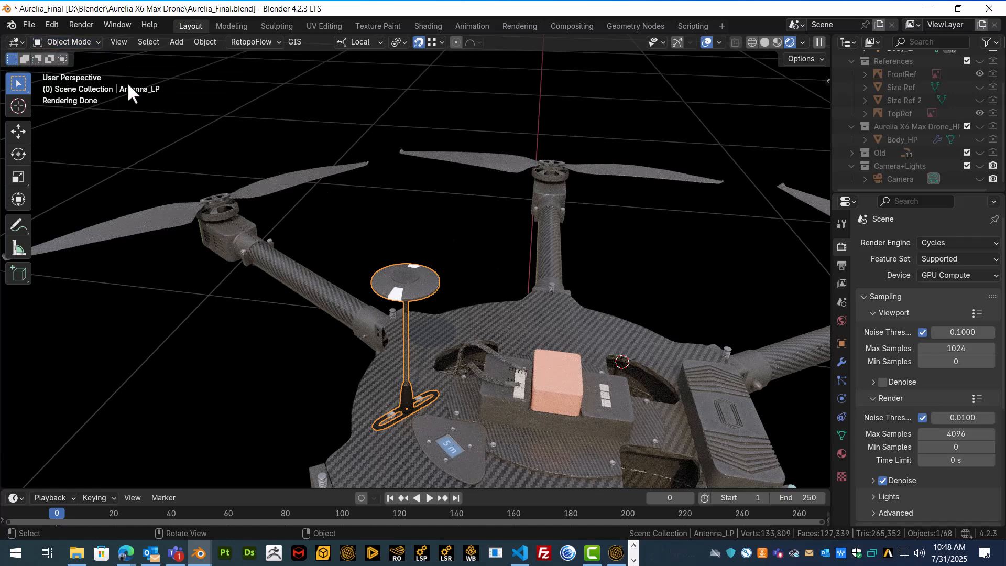
pyautogui.click(79, 42)
# - Snap the 3D cursor to the central circular face of the antenna's disc in Edit Mode, and return to Object Mode
pyautogui.press('Tab')
pyautogui.scroll(3, 415, 283)
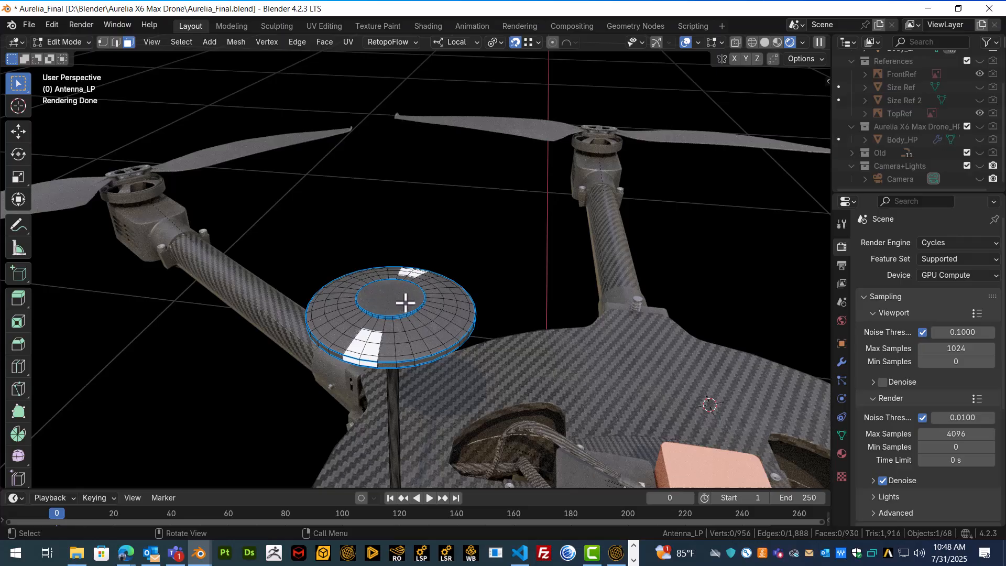
pyautogui.click(401, 298)
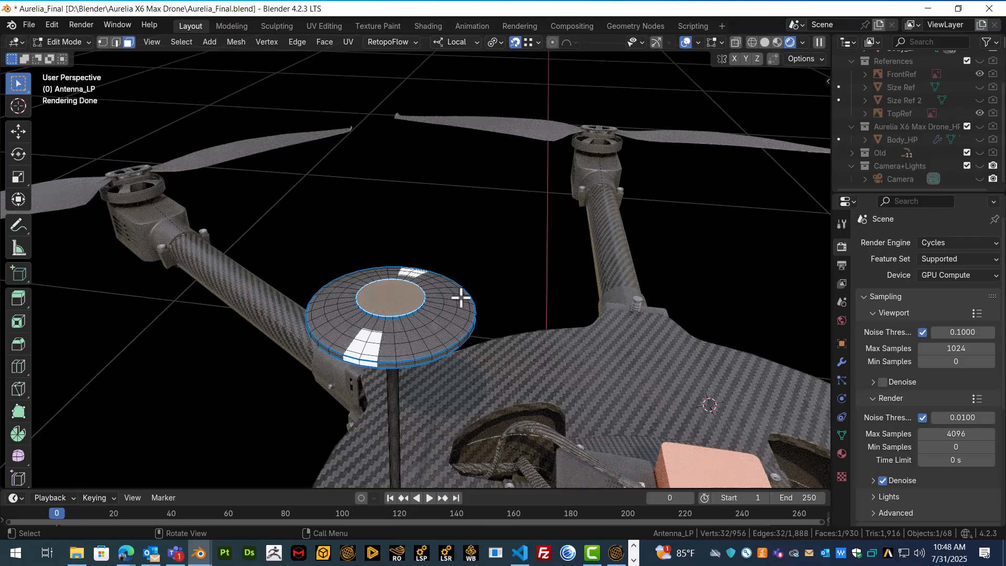
pyautogui.hotkey('shift', 's')
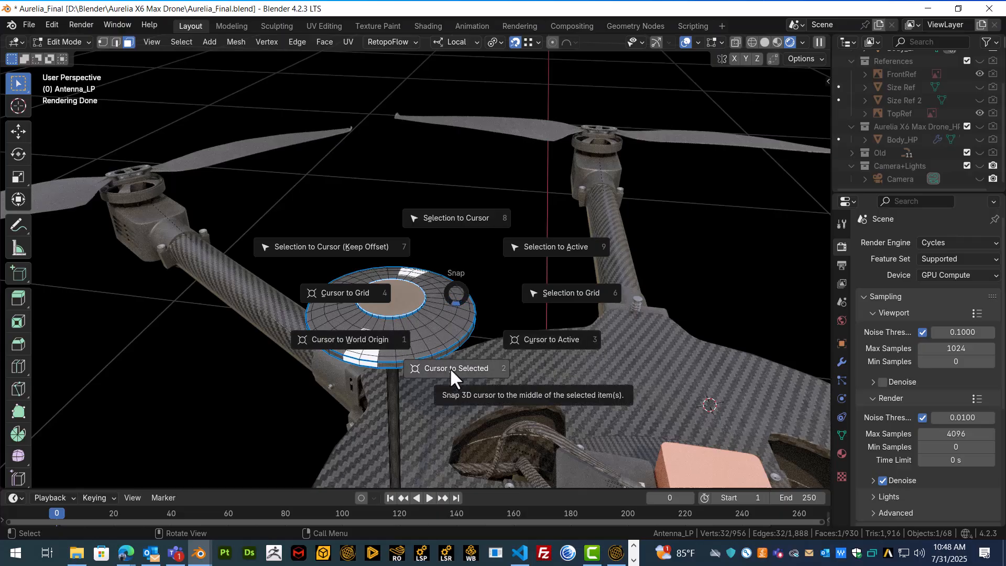
pyautogui.click(451, 369)
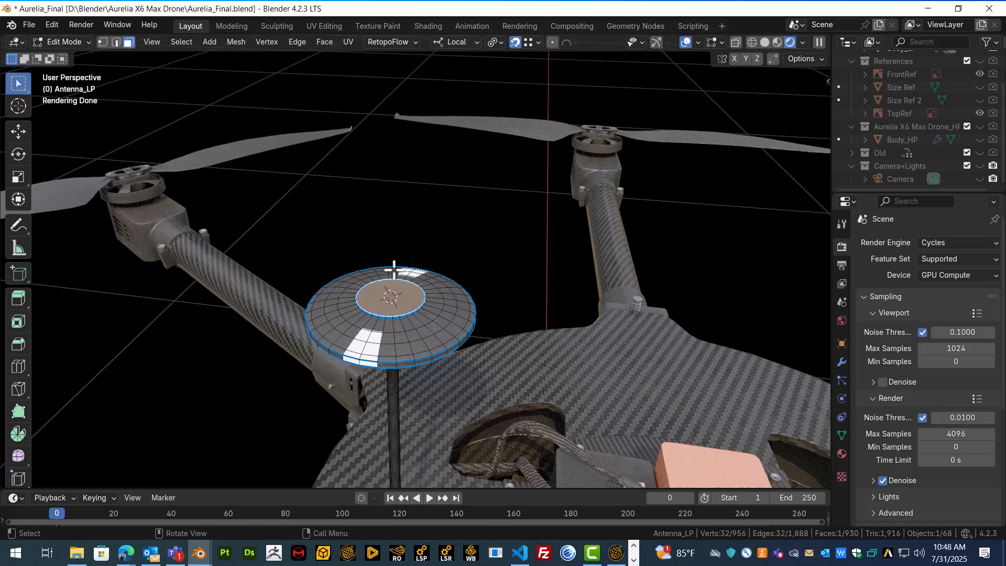
pyautogui.press('Tab')
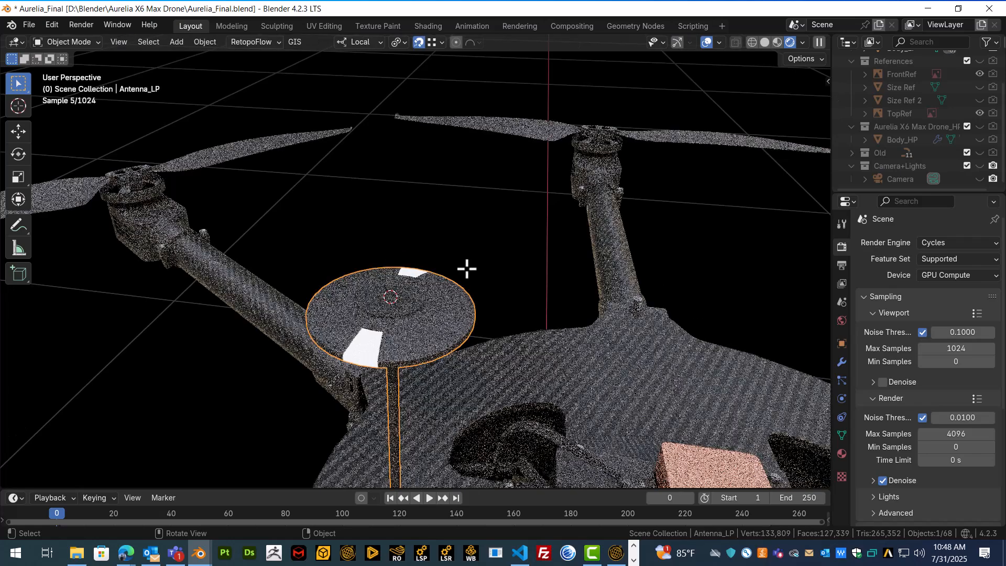
# - Add a Plain Axes empty at the 3D cursor on top of the antenna
pyautogui.hotkey('shift', 'a')
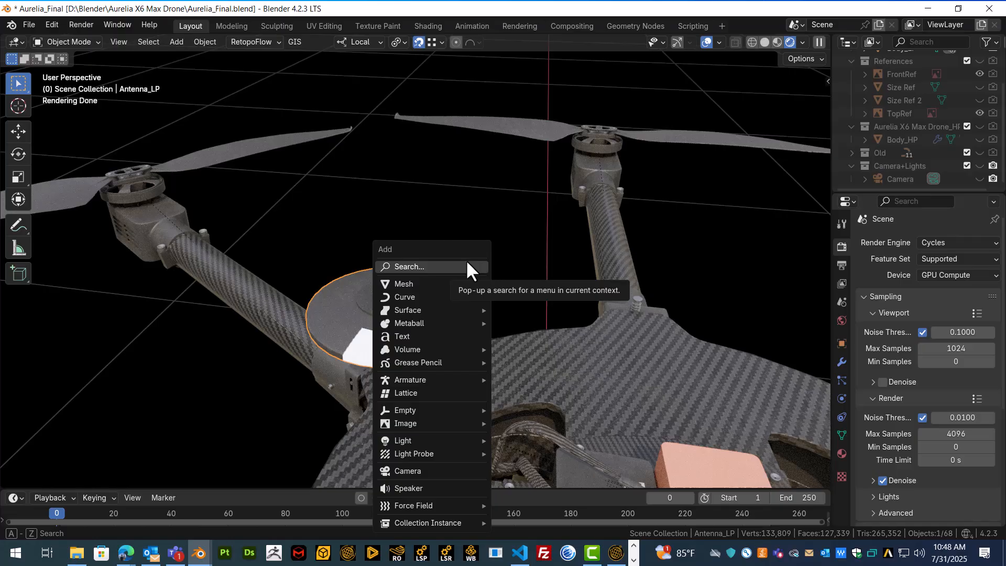
pyautogui.hotkey('shift', 'a')
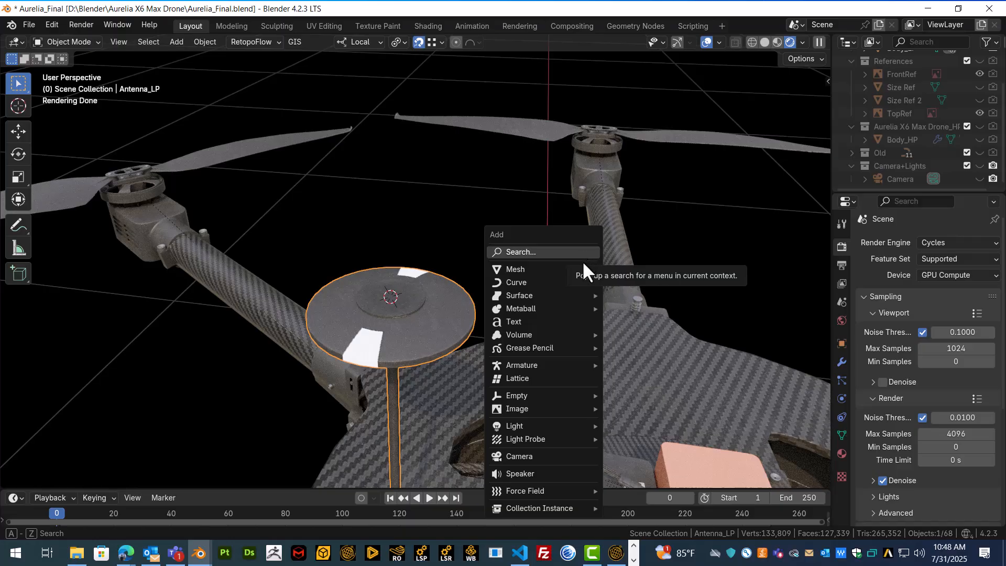
pyautogui.moveTo(582, 265)
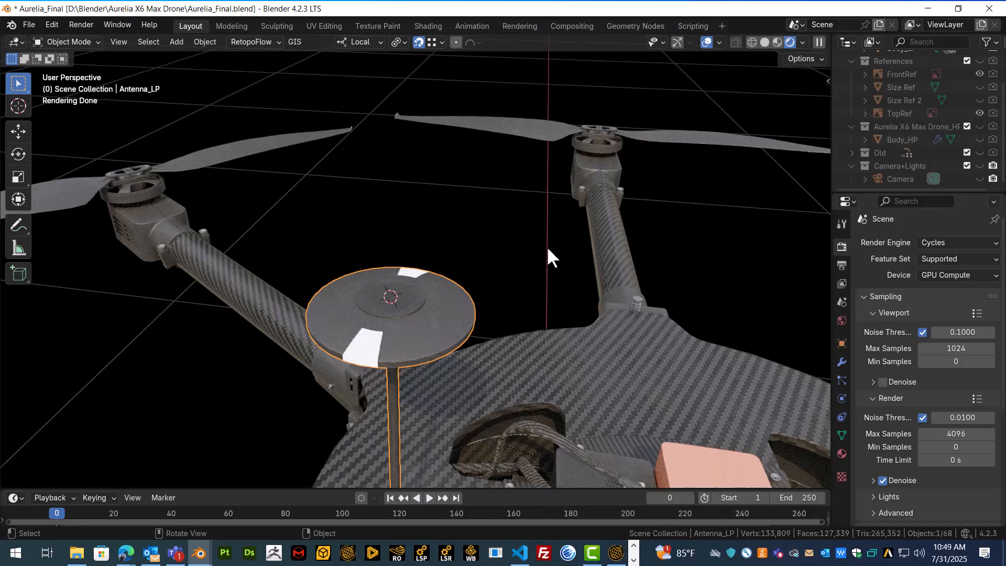
pyautogui.hotkey('shift', 'a')
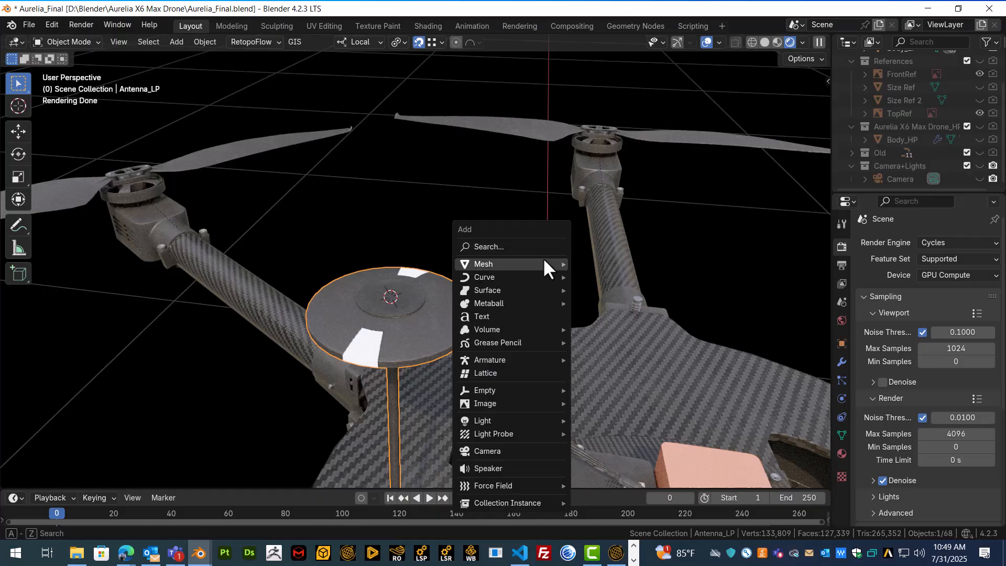
pyautogui.moveTo(544, 262)
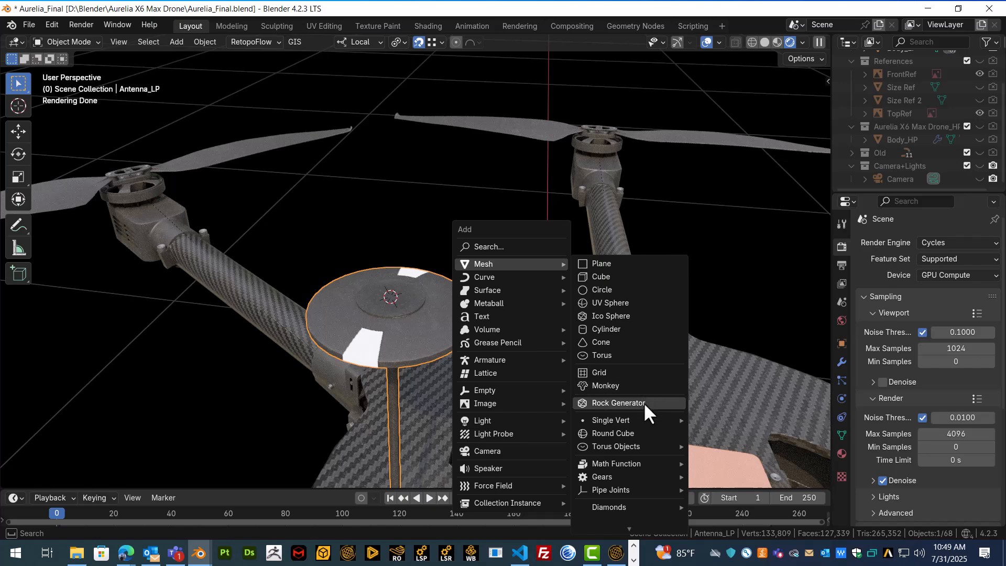
pyautogui.moveTo(648, 420)
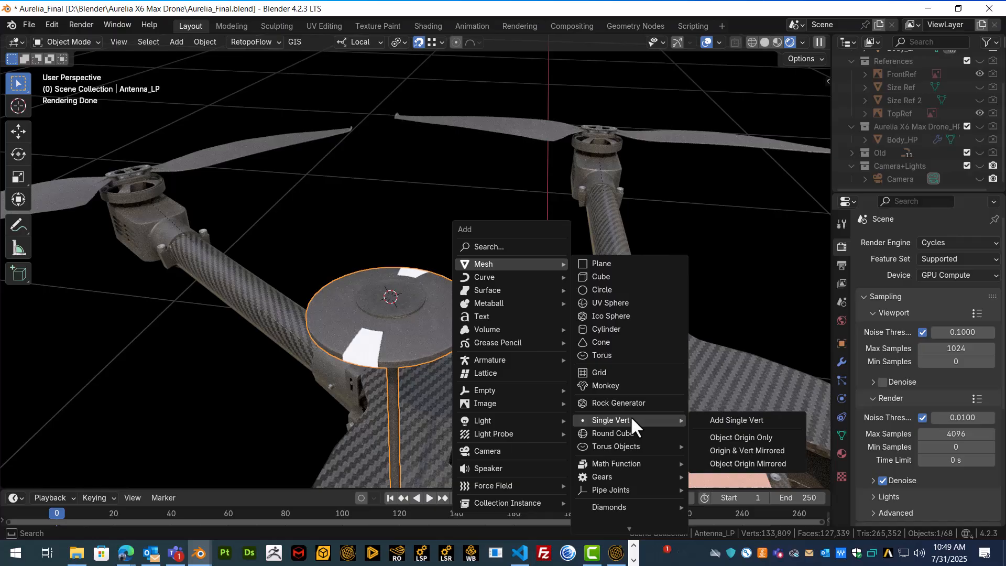
pyautogui.moveTo(534, 387)
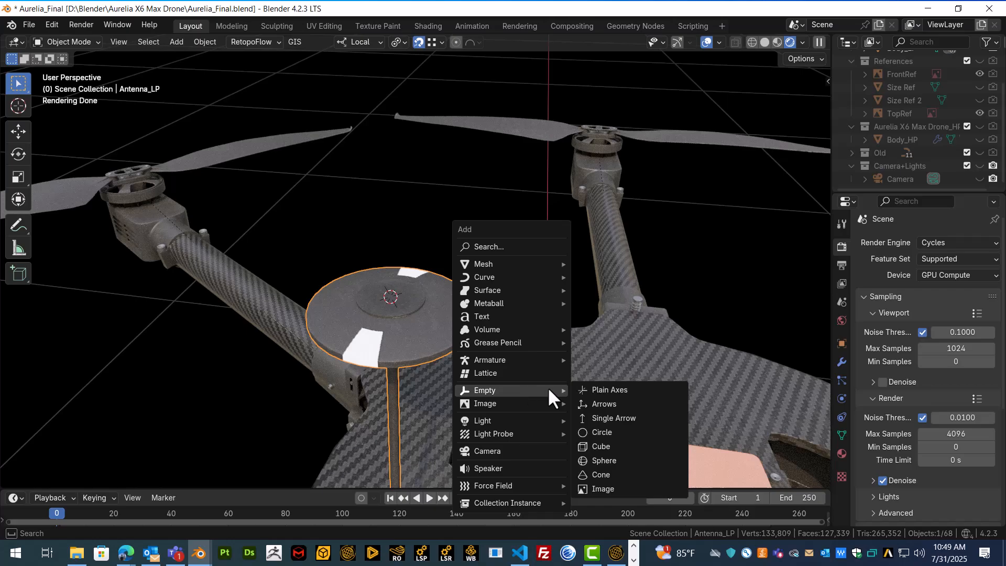
pyautogui.click(603, 390)
pyautogui.scroll(-8, 504, 309)
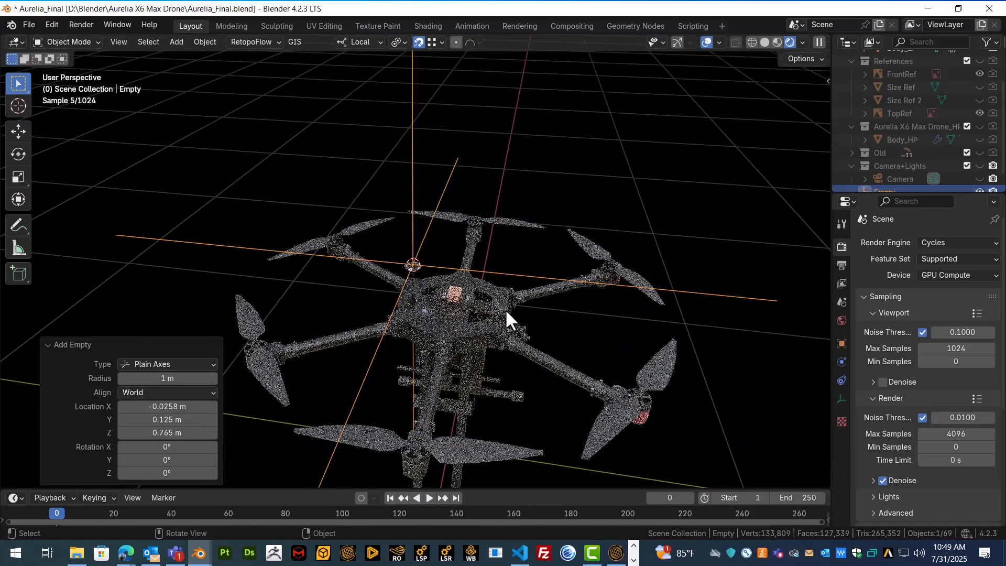
# - Raise the empty about 0.005 m along its local Z axis, above the centre of the antenna's disc
pyautogui.moveTo(505, 309); pyautogui.dragTo(484, 301, button='middle')
pyautogui.scroll(4, 483, 301)
pyautogui.scroll(-4, 424, 307)
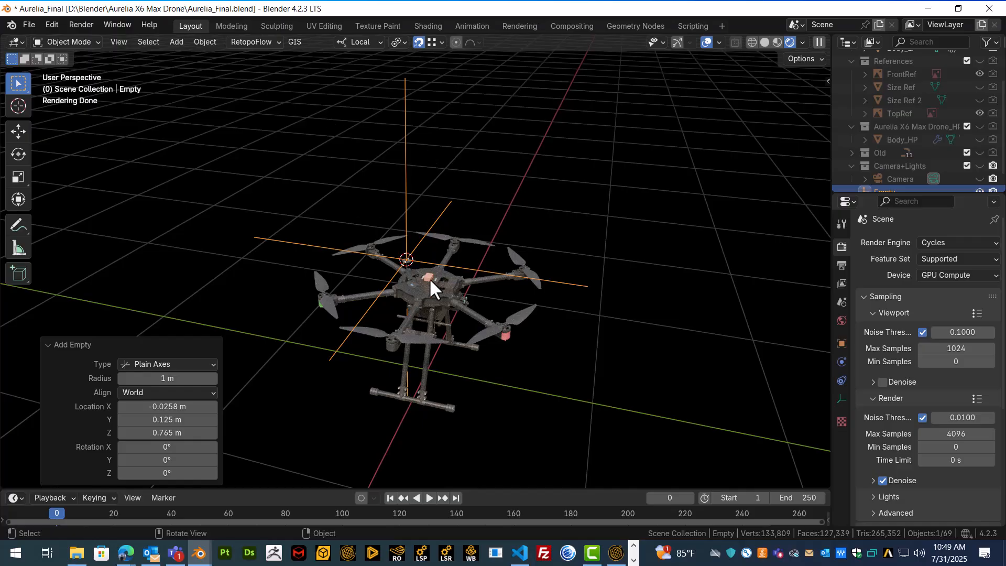
pyautogui.scroll(10, 406, 255)
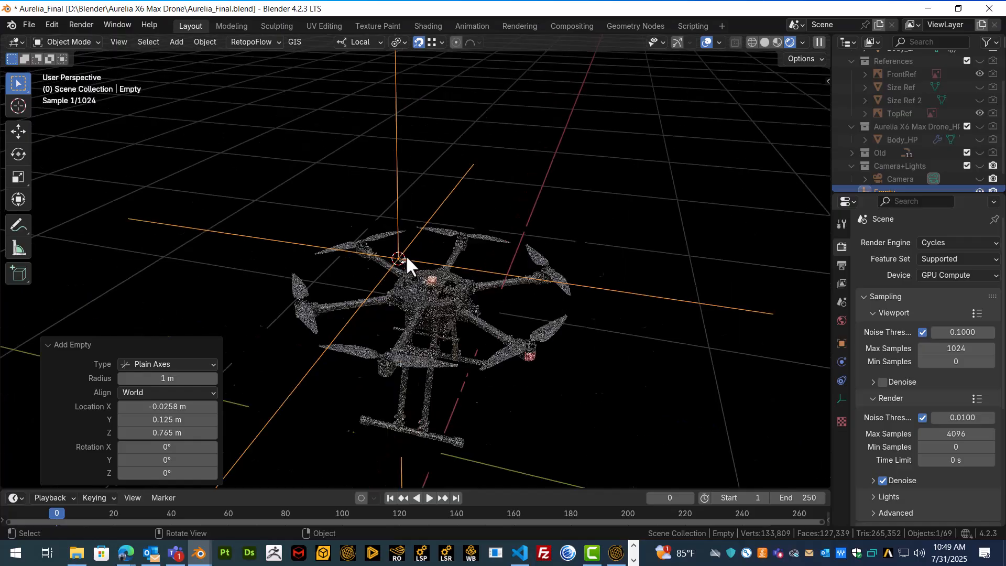
pyautogui.scroll(-3, 394, 275)
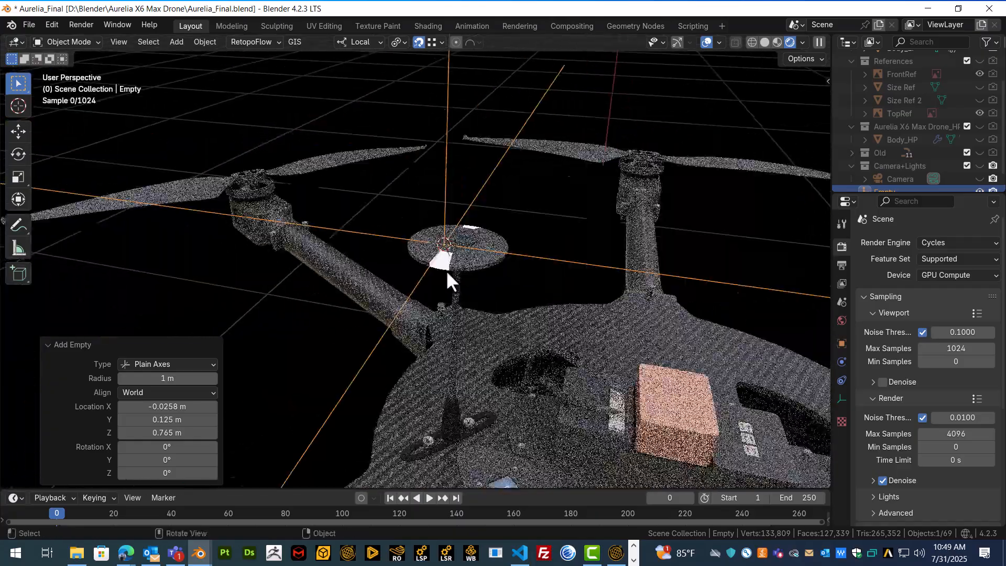
pyautogui.scroll(5, 473, 254)
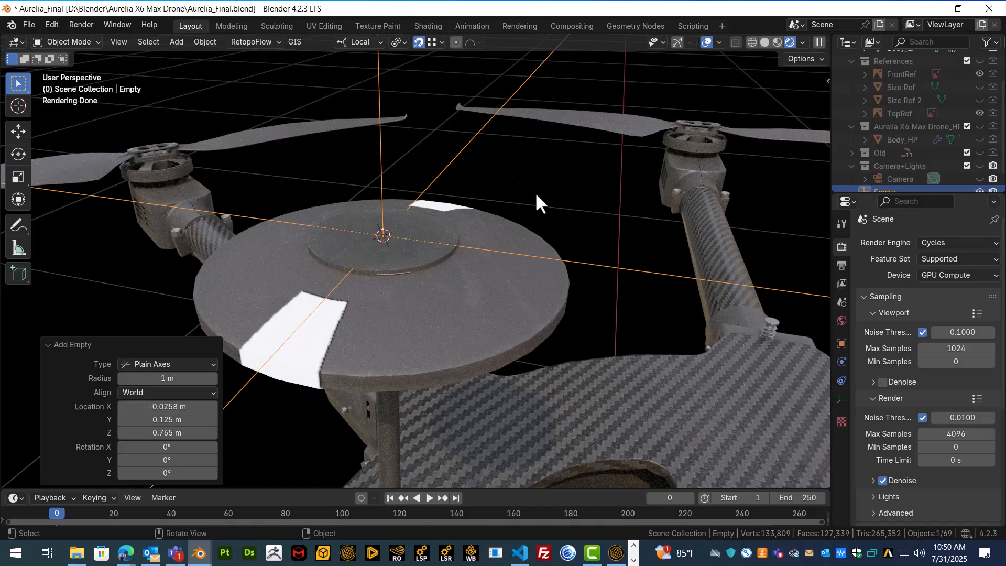
pyautogui.press('g')
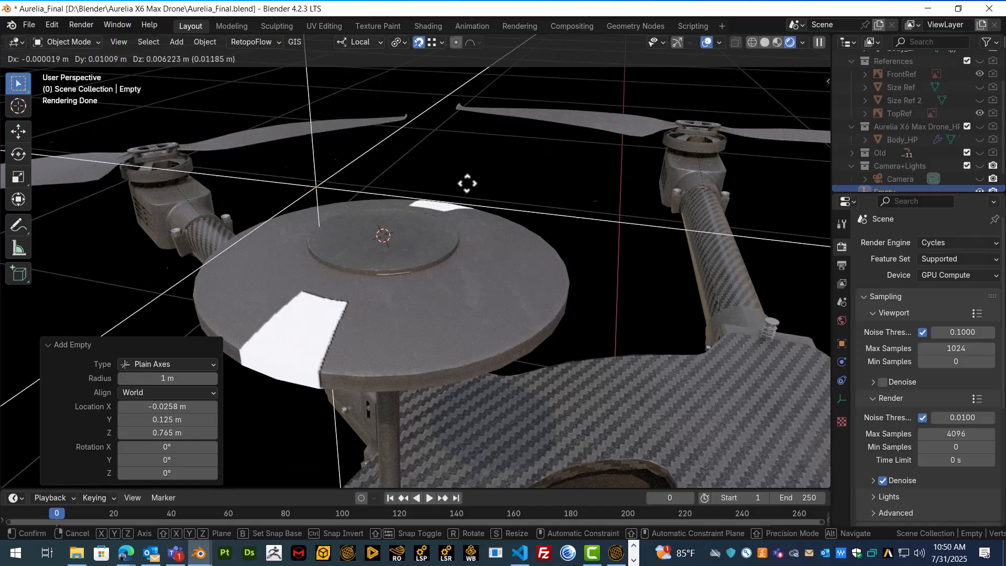
pyautogui.press('z')
pyautogui.press('z')
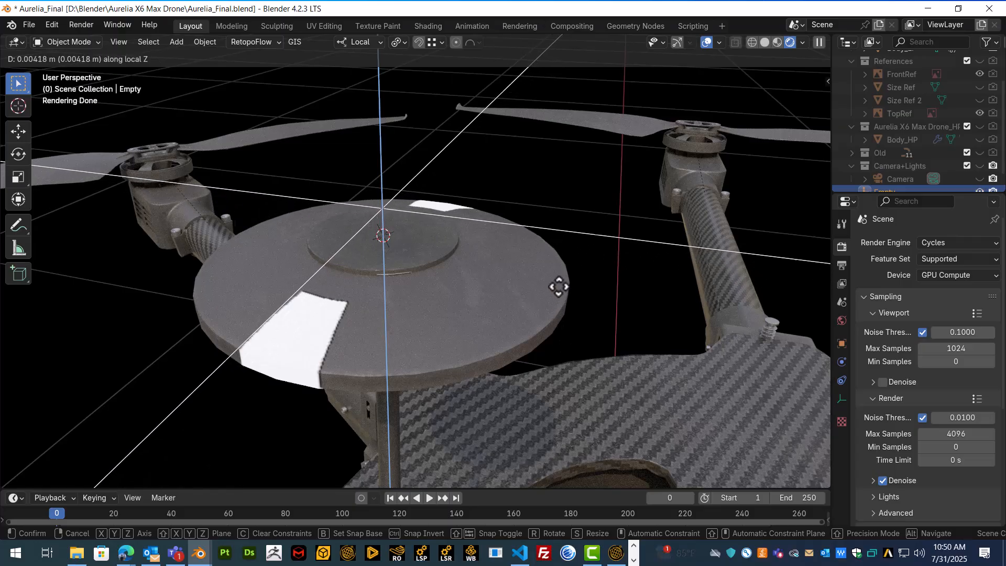
pyautogui.click(565, 235)
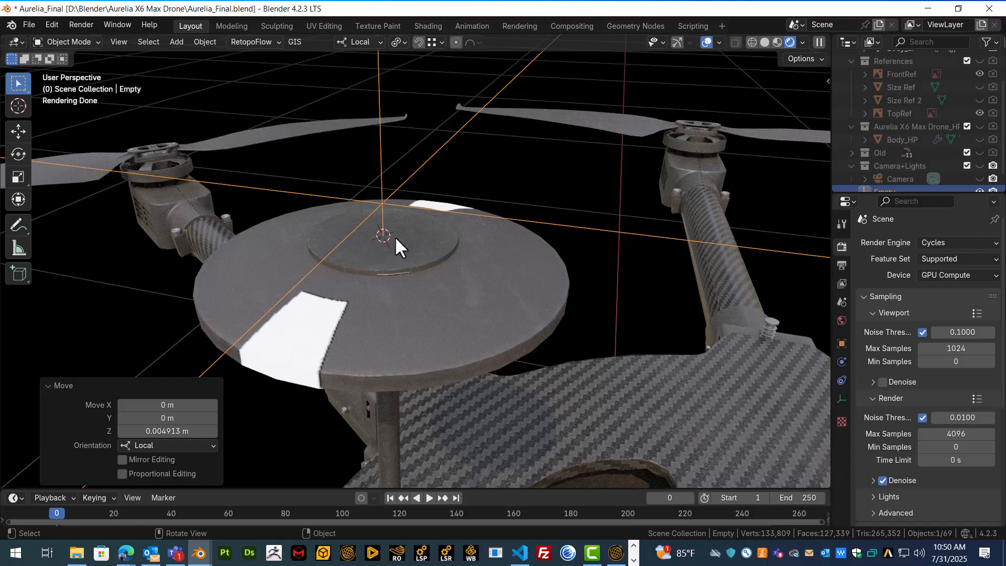
# - Select the drone's body and test-move it to check whether the empty follows, cancelling the move
pyautogui.scroll(-10, 529, 306)
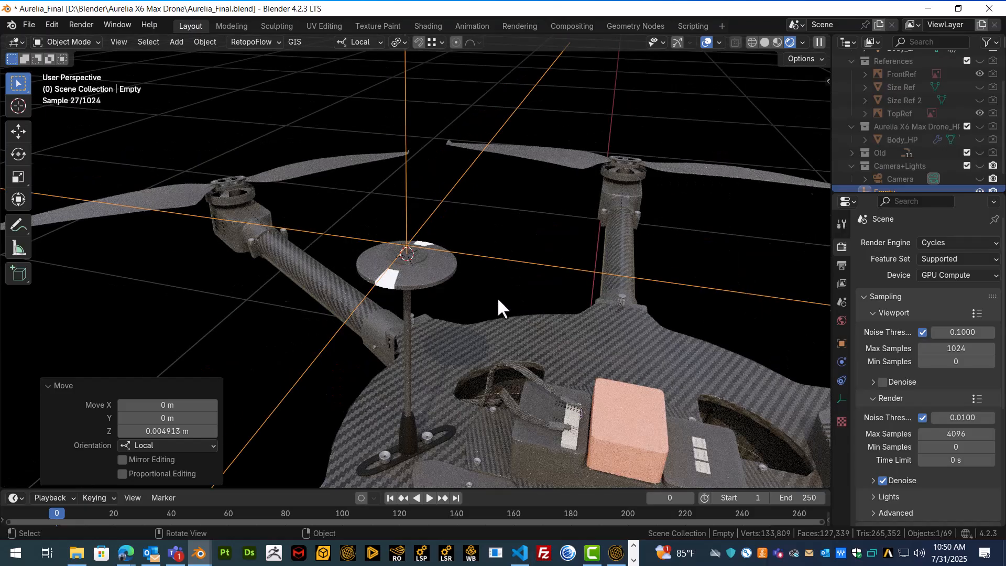
pyautogui.moveTo(495, 290); pyautogui.dragTo(429, 286, button='middle')
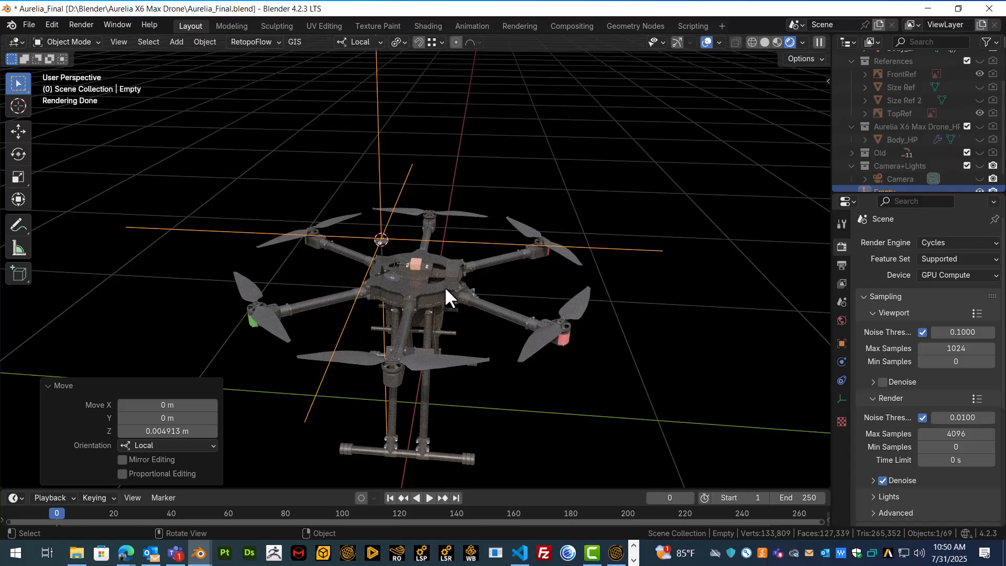
pyautogui.click(430, 298)
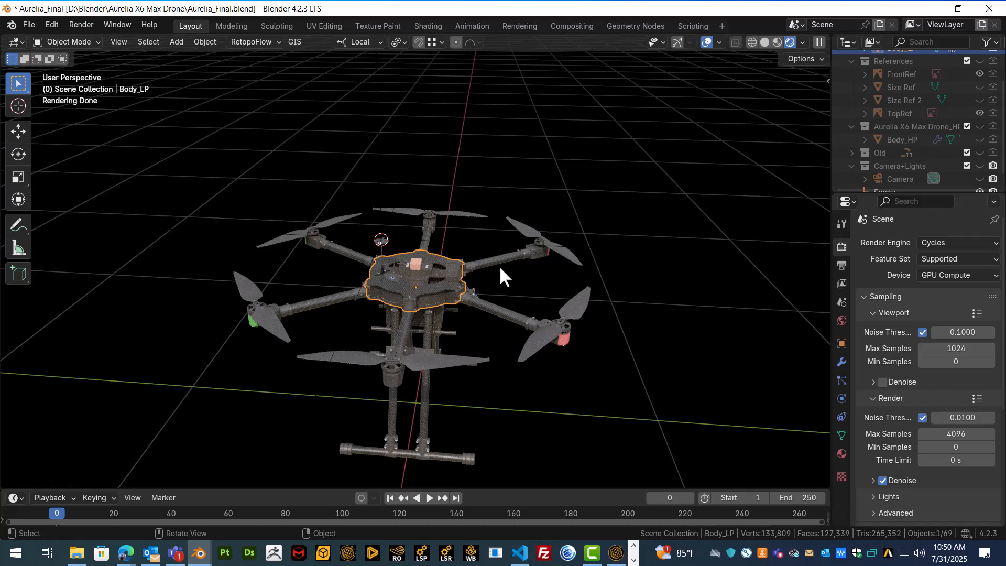
pyautogui.press('g')
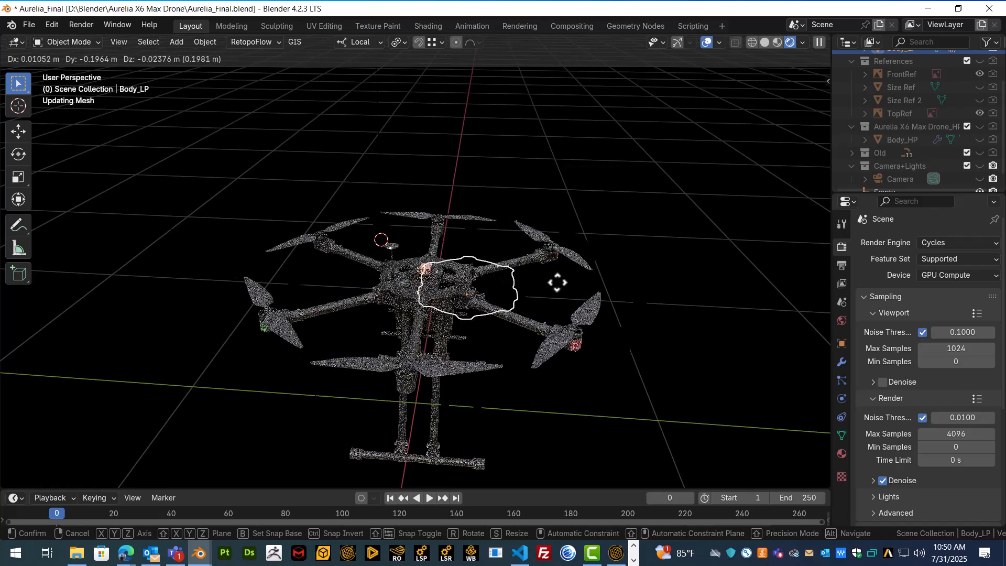
pyautogui.rightClick(557, 283)
# - Switch the viewport to solid shading for a view of the whole drone and the empty
pyautogui.scroll(2, 427, 265)
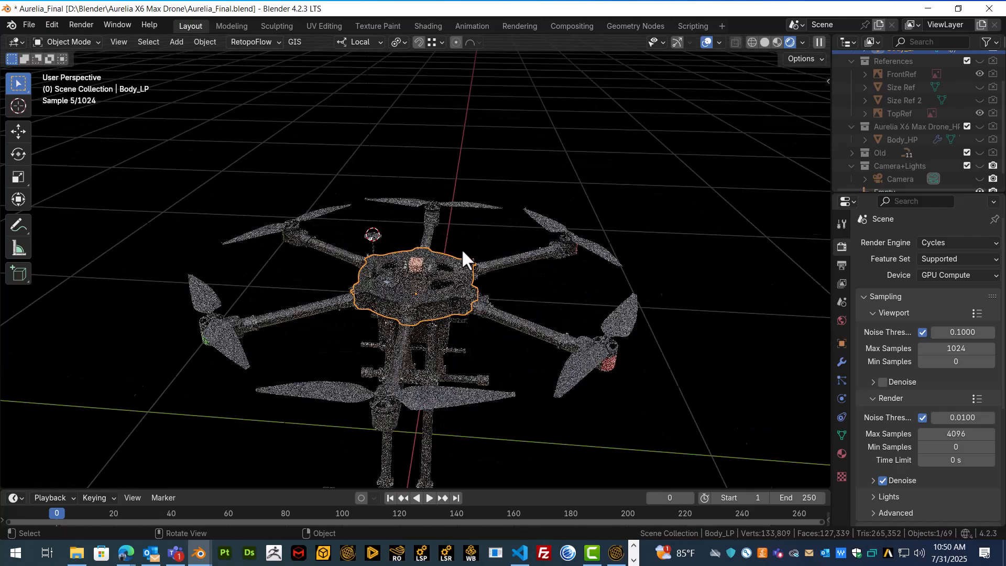
pyautogui.moveTo(426, 265); pyautogui.dragTo(430, 231, button='middle')
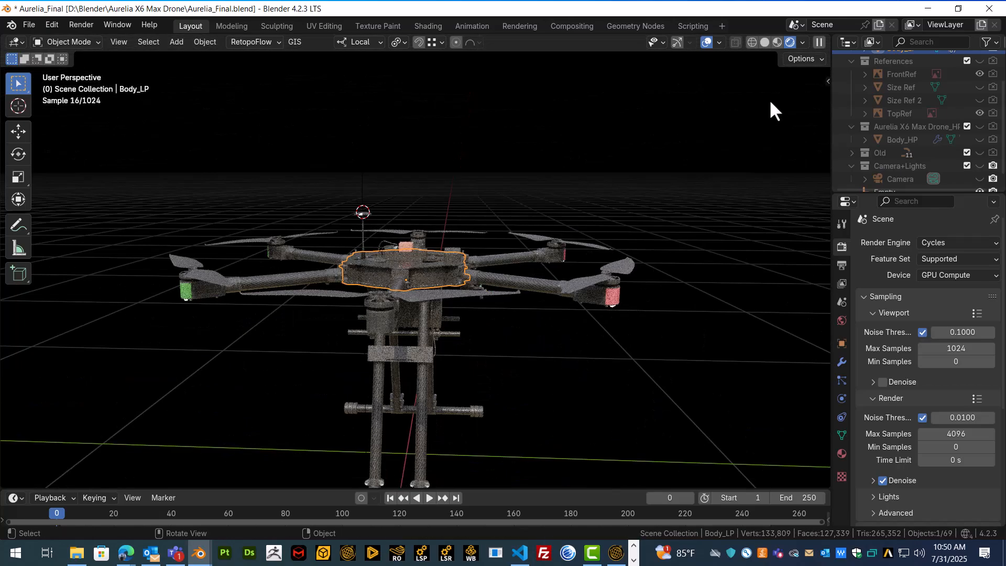
pyautogui.click(765, 41)
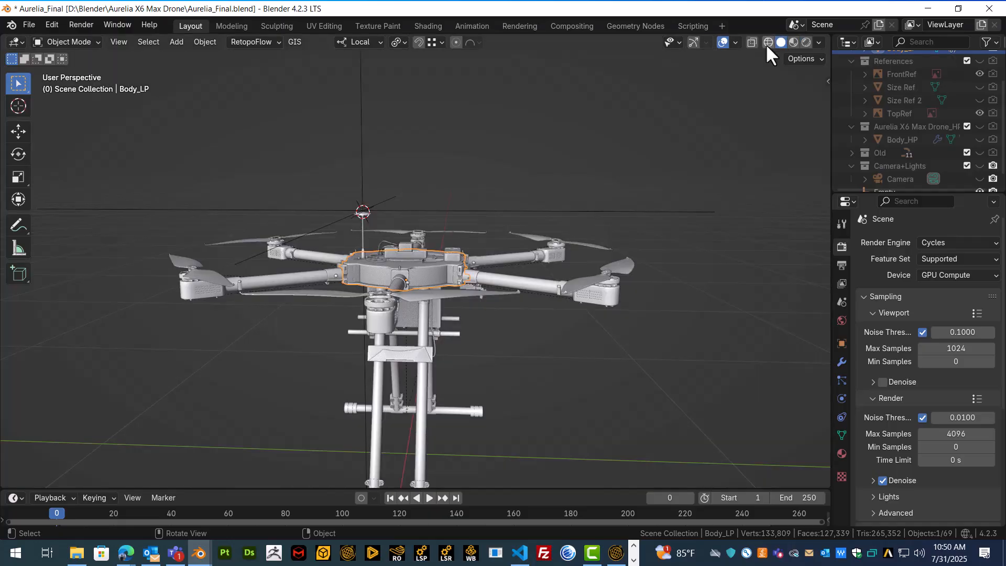
pyautogui.moveTo(378, 208); pyautogui.dragTo(361, 222, button='middle')
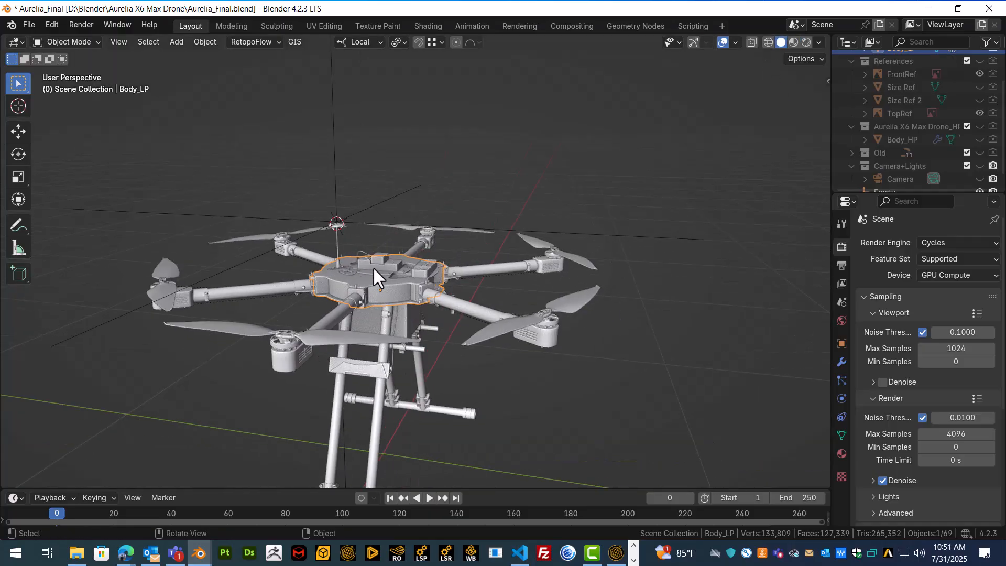
pyautogui.scroll(-3, 374, 270)
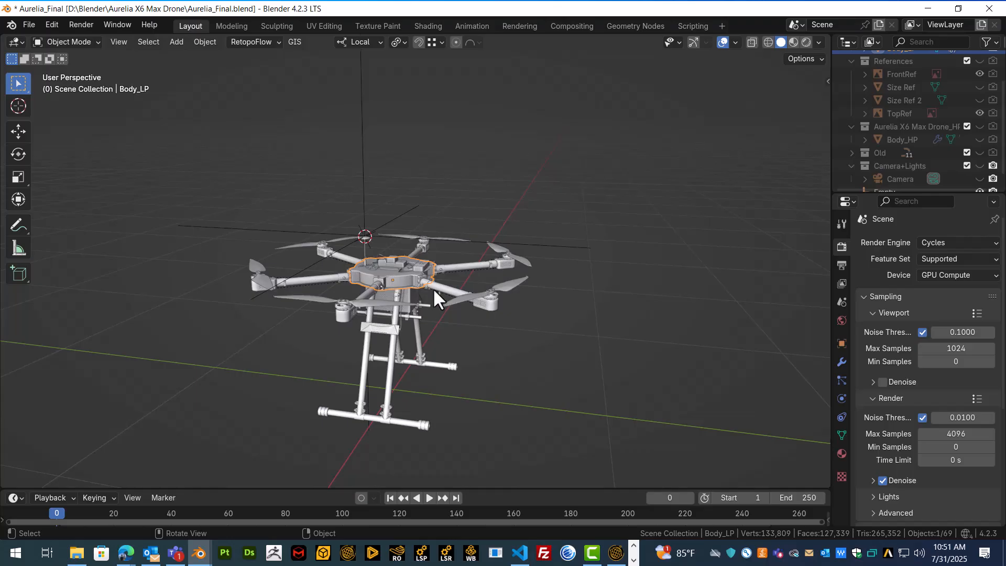
# - Test-move the drone's body again to compare its motion with the empty's, and cancel the move
pyautogui.press('g')
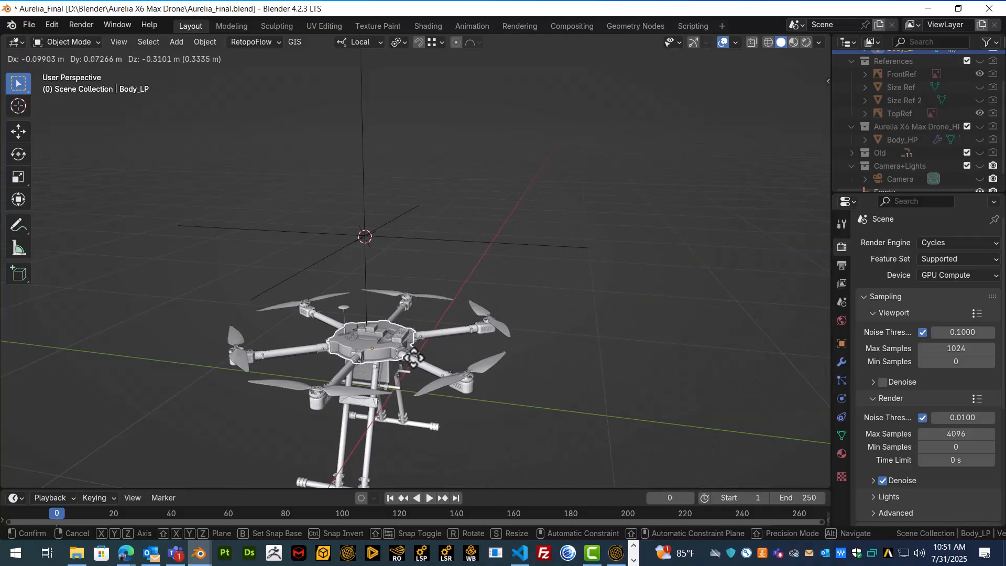
pyautogui.rightClick(414, 358)
pyautogui.scroll(3, 354, 217)
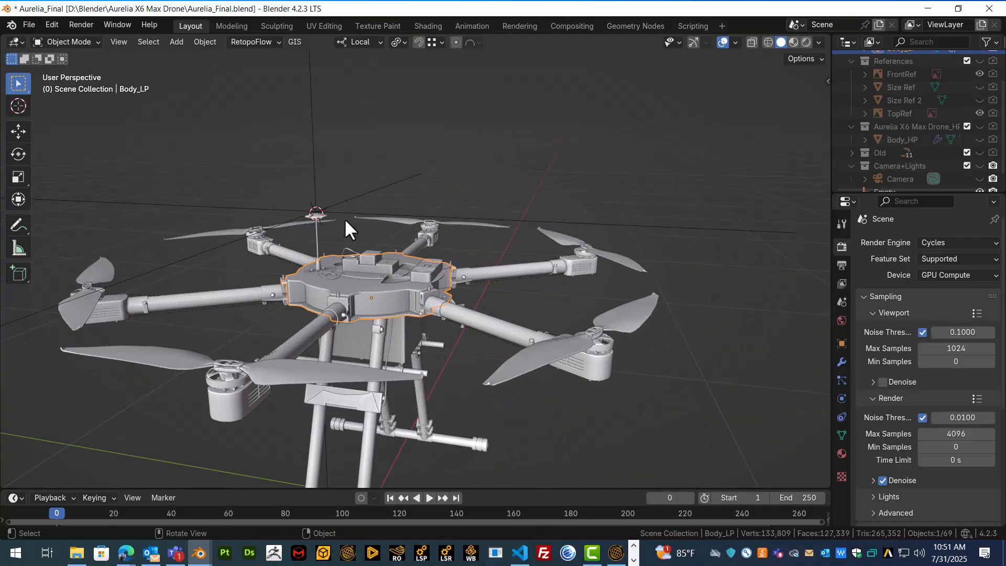
# - Parent the empty to the drone's body using Object (Keep Transform)
pyautogui.click(314, 175)
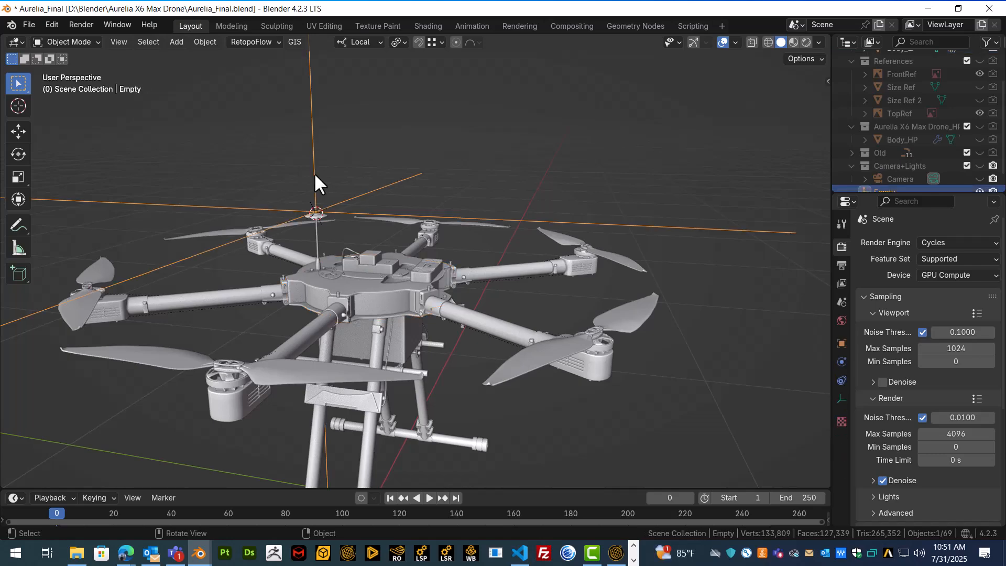
pyautogui.scroll(5, 282, 236)
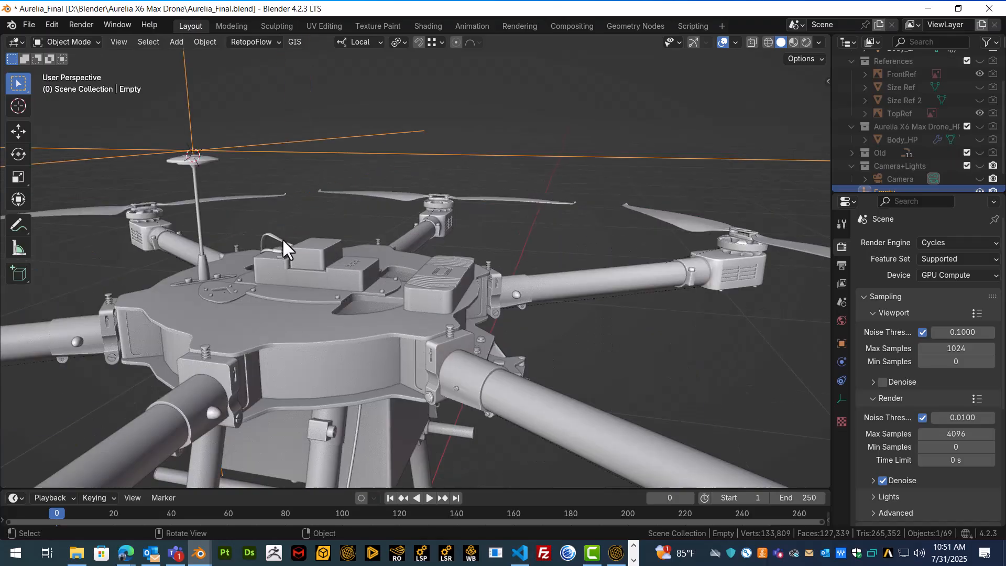
pyautogui.keyDown('shift'); pyautogui.click(302, 337); pyautogui.keyUp('shift')
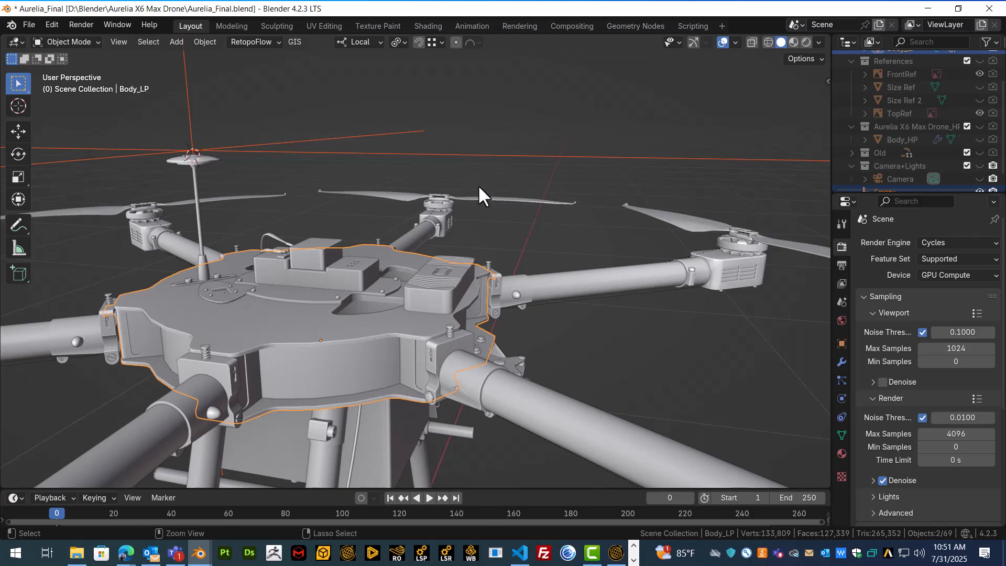
pyautogui.hotkey('ctrl', 'p')
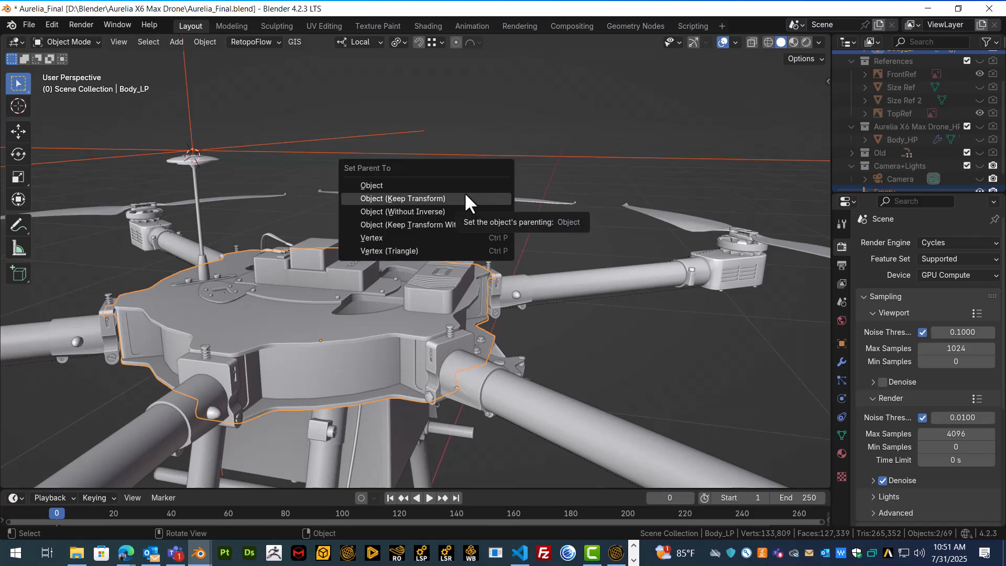
pyautogui.click(446, 198)
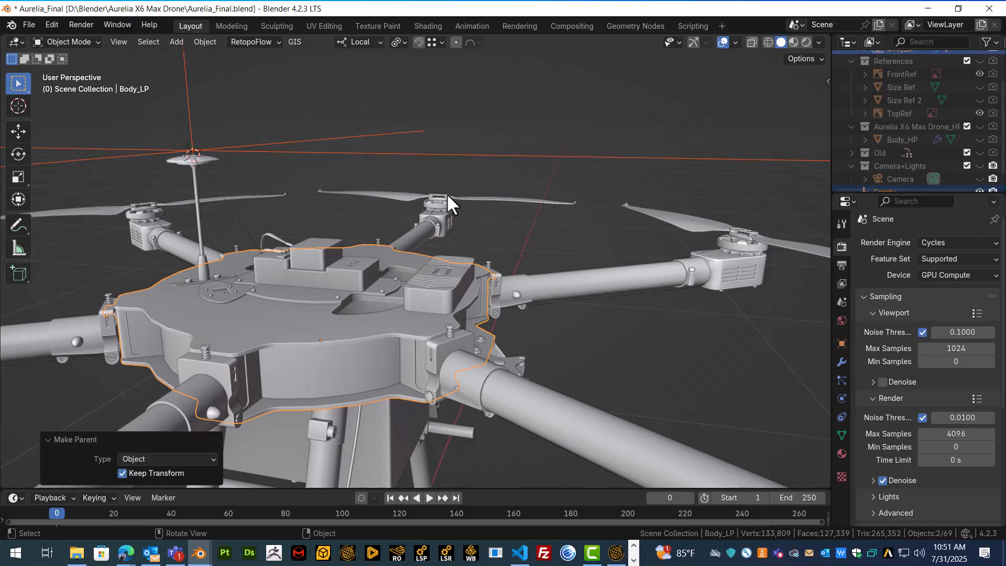
# - Select only the drone's body and test-move it to check the new parenting of the empty, leaving the body in its original place
pyautogui.click(333, 324)
pyautogui.scroll(-6, 346, 326)
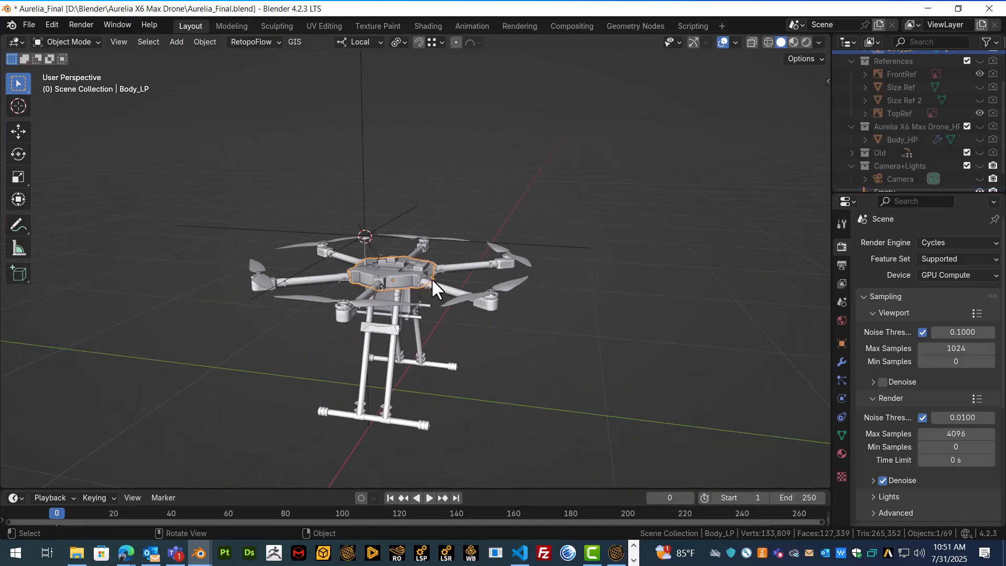
pyautogui.scroll(-1, 486, 283)
pyautogui.keyDown('shift'); pyautogui.moveTo(486, 283); pyautogui.dragTo(429, 272, button='middle'); pyautogui.keyUp('shift')
pyautogui.press('g')
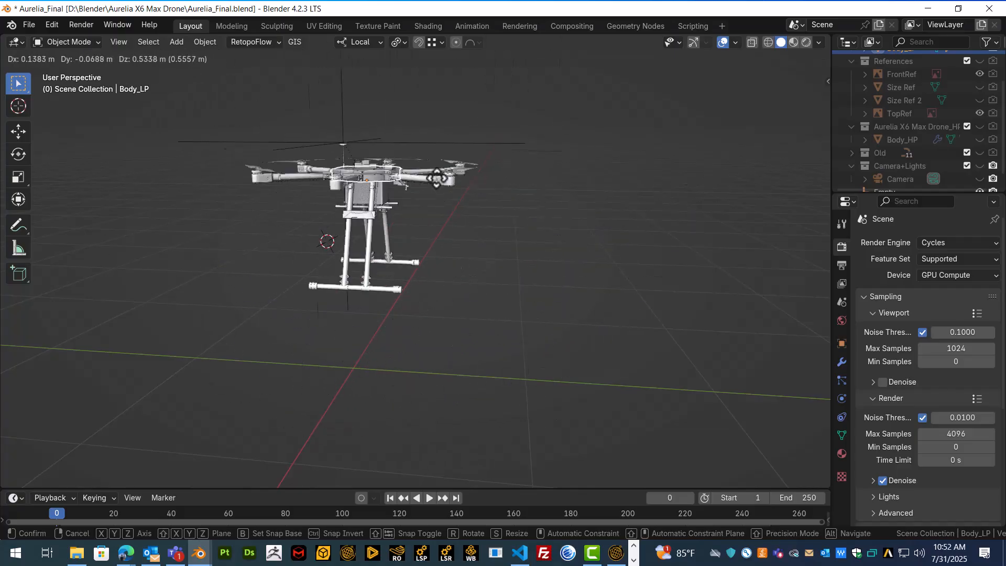
pyautogui.click(437, 264)
pyautogui.scroll(4, 372, 300)
pyautogui.moveTo(372, 300); pyautogui.dragTo(406, 280, button='middle')
pyautogui.scroll(-4, 449, 279)
pyautogui.scroll(1, 403, 262)
# - Rename the empty above the antenna as AttachPoint
pyautogui.click(357, 201)
pyautogui.scroll(-1, 893, 156)
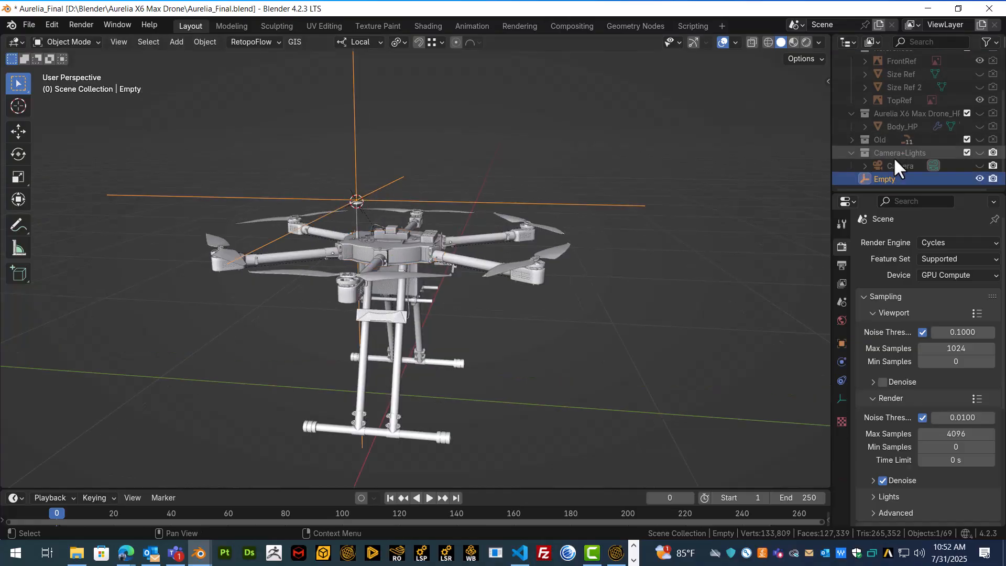
pyautogui.doubleClick(895, 178)
pyautogui.write('AttachPoint')
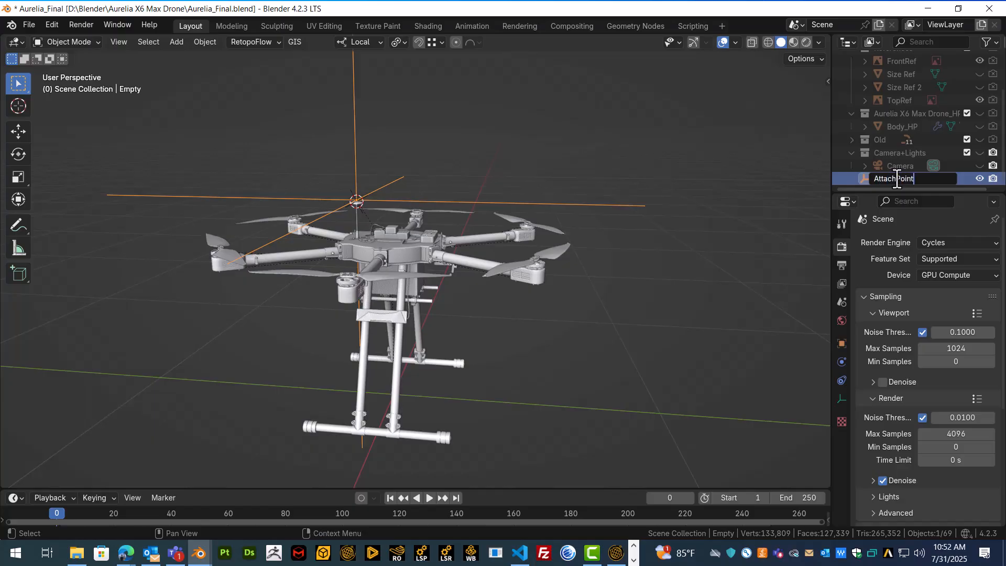
pyautogui.press('Return')
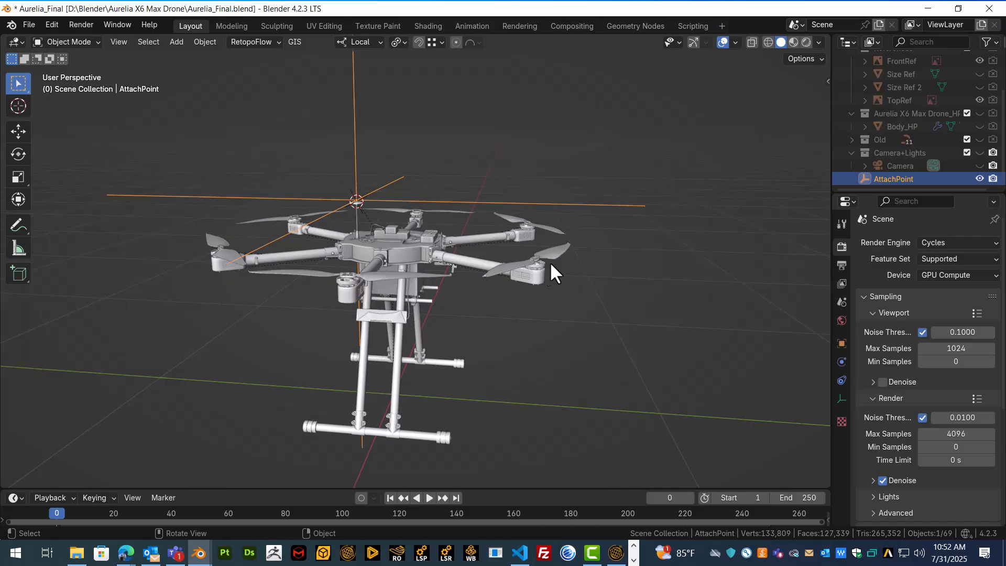
# - Select all objects in the scene and start a glTF 2.0 export into the D:\3D Model Video Refresh\Aurelia folder
pyautogui.click(410, 253)
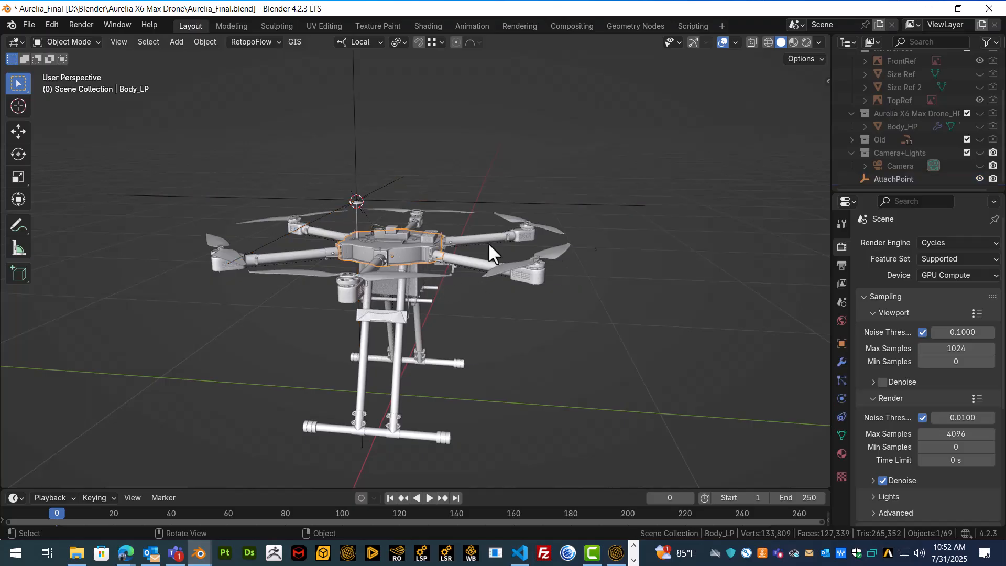
pyautogui.press('a')
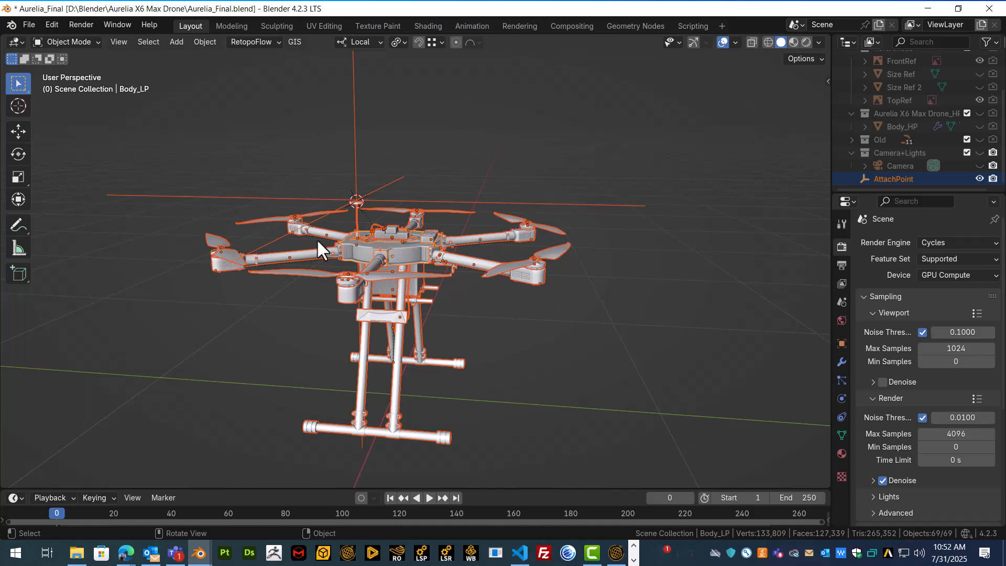
pyautogui.click(29, 25)
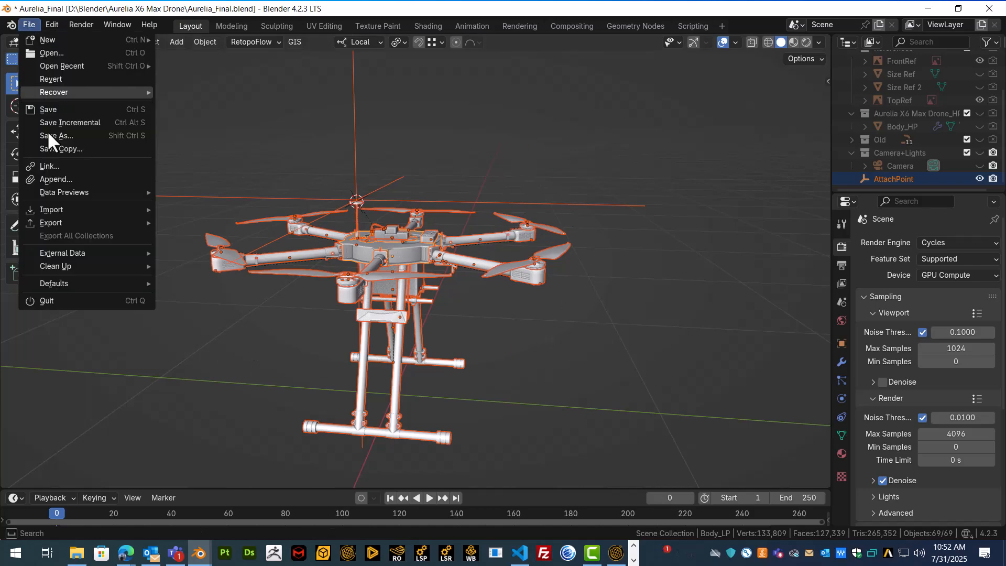
pyautogui.moveTo(68, 222)
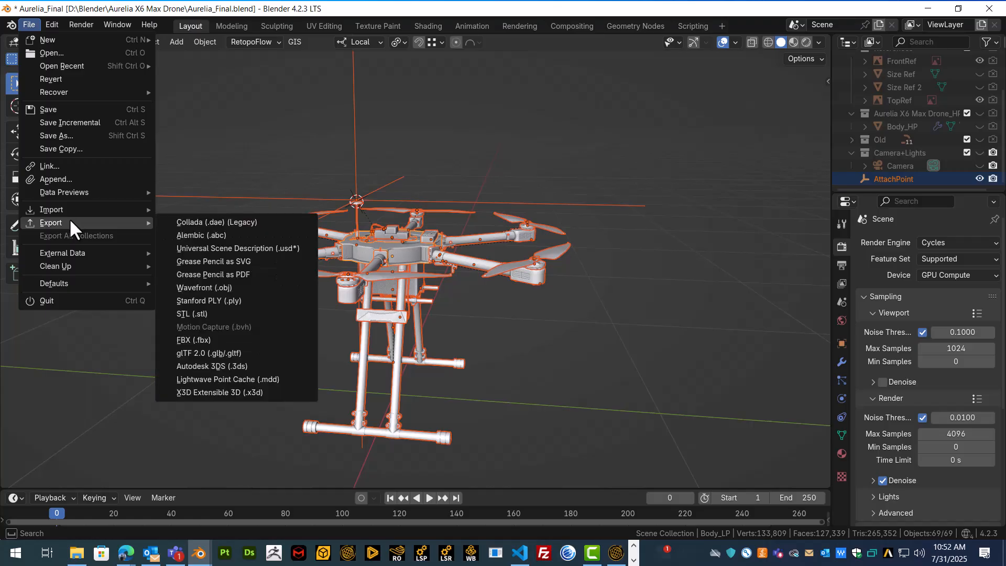
pyautogui.click(247, 352)
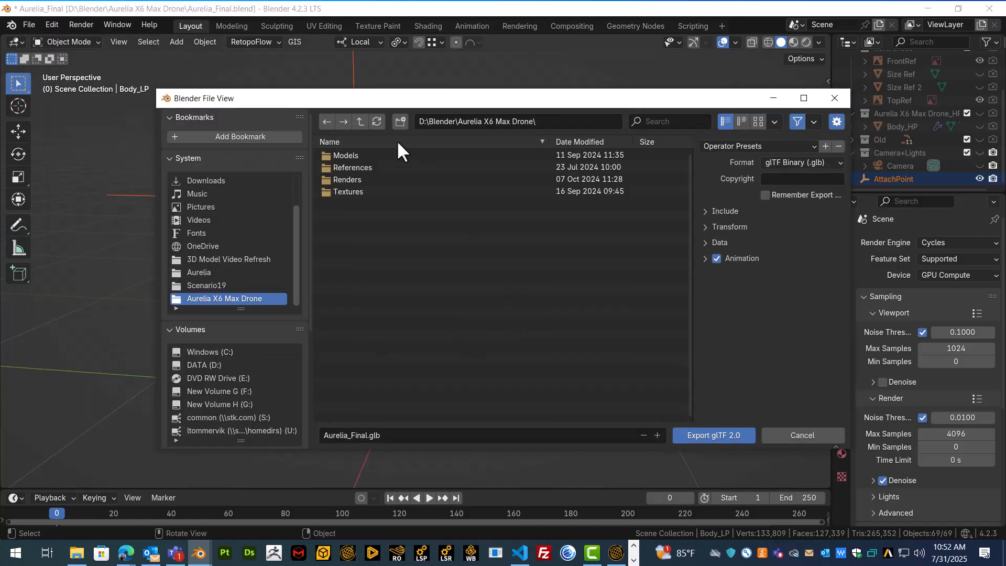
pyautogui.click(216, 365)
pyautogui.doubleClick(385, 167)
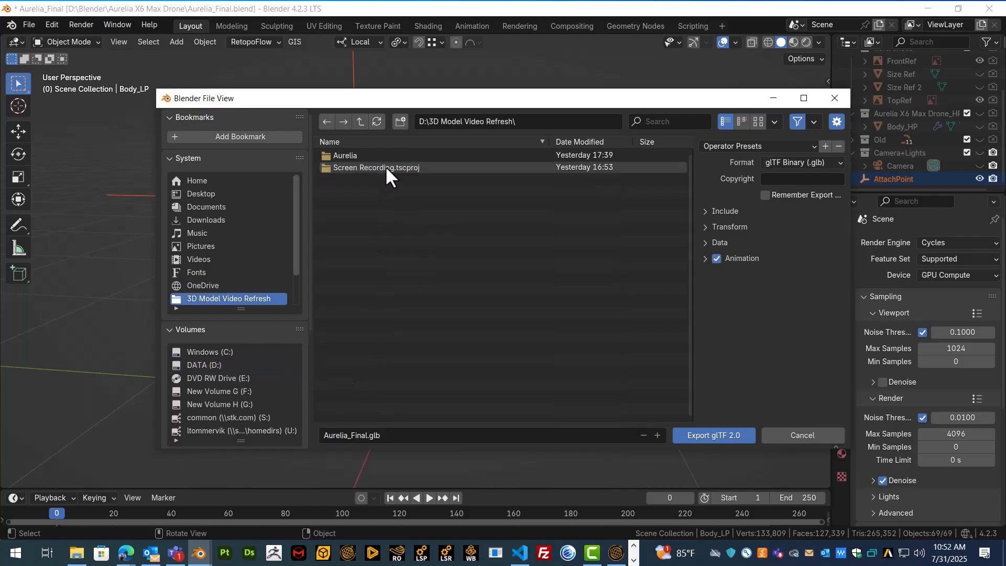
pyautogui.doubleClick(378, 156)
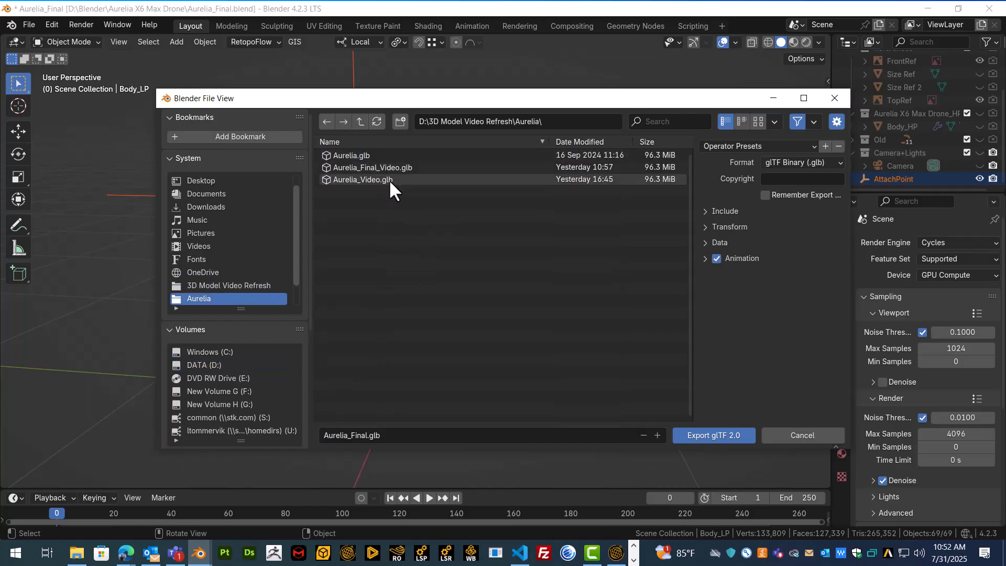
# - Name the export Aurelia_Video.glb and export it in glTF Binary format, overwriting the existing file and leaving the Include options at their defaults
pyautogui.click(363, 434)
pyautogui.click(366, 434)
pyautogui.press('BackSpace')
pyautogui.press('BackSpace')
pyautogui.press('BackSpace')
pyautogui.press('BackSpace')
pyautogui.press('BackSpace')
pyautogui.write('Video')
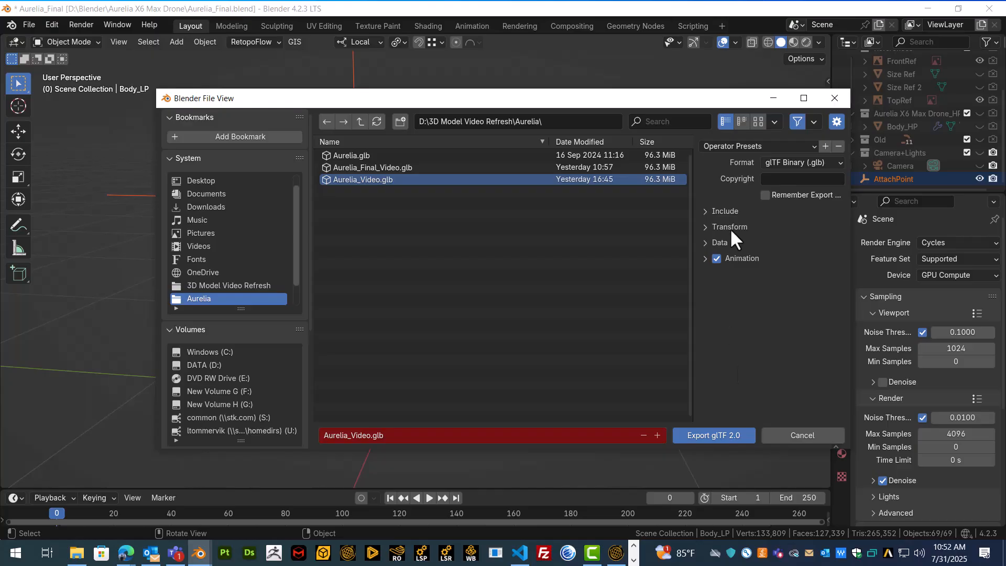
pyautogui.click(734, 211)
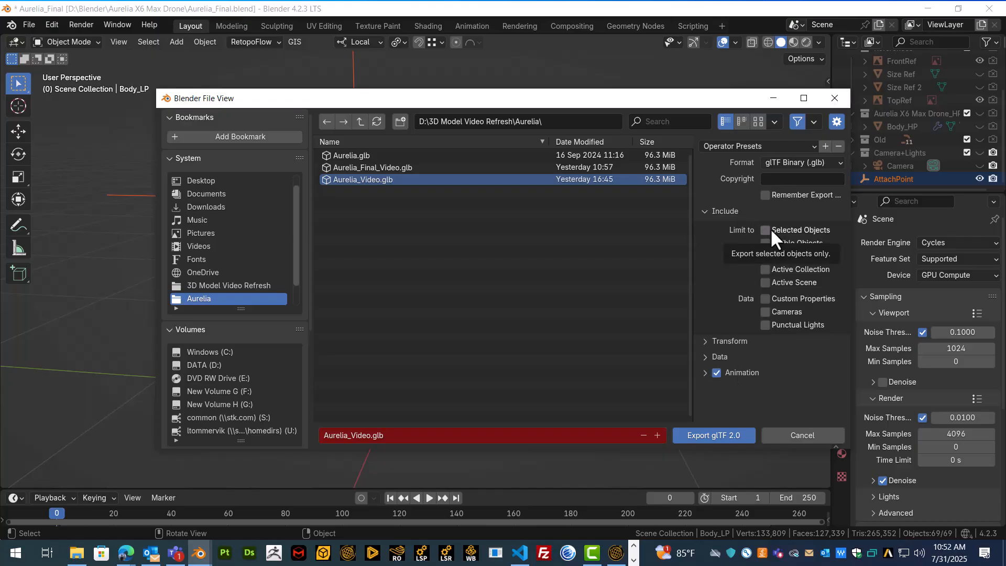
pyautogui.click(725, 212)
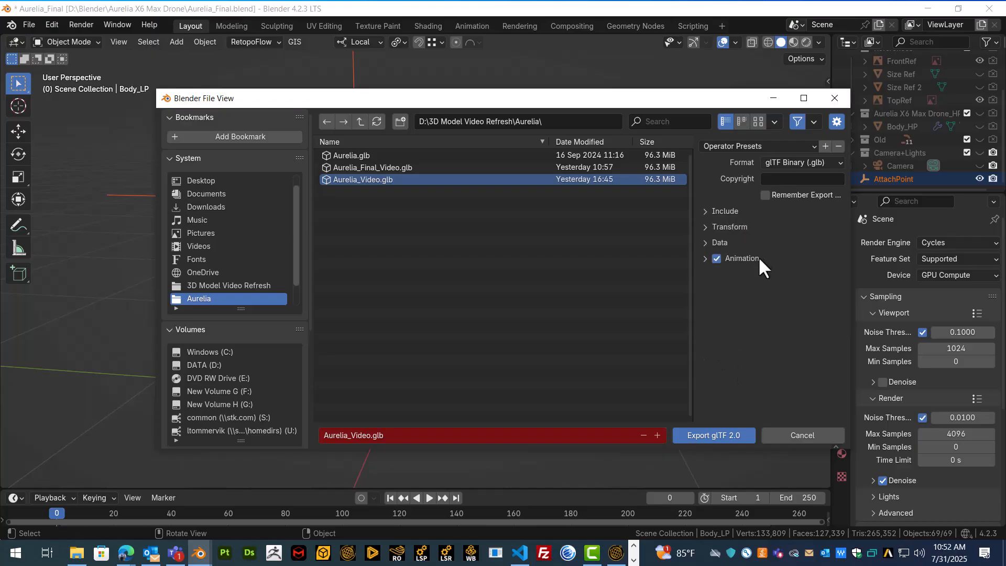
pyautogui.click(710, 436)
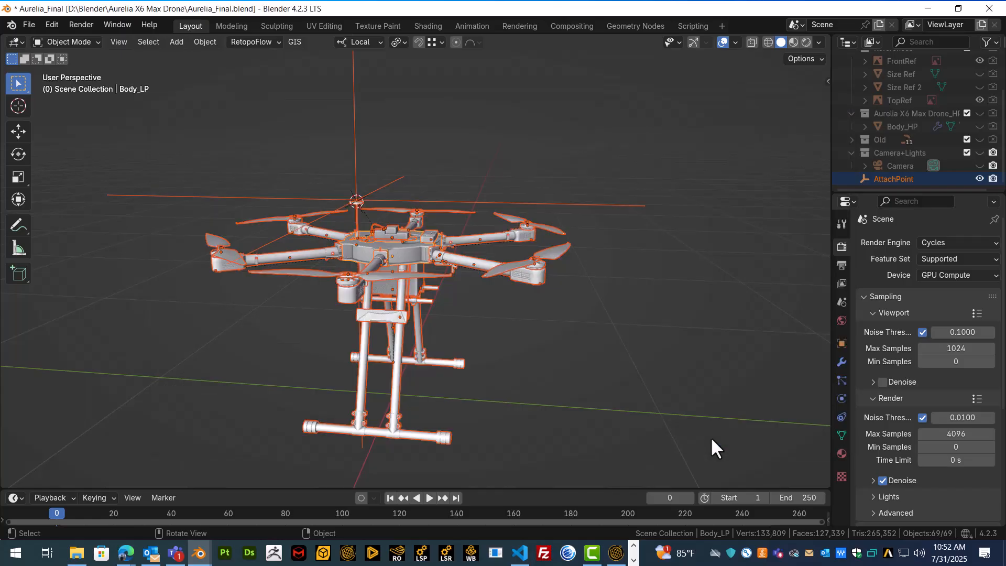
# - Switch to Visual Studio Code and save Aurelia_Video.gmdf with its AttachPoint entry
pyautogui.click(520, 553)
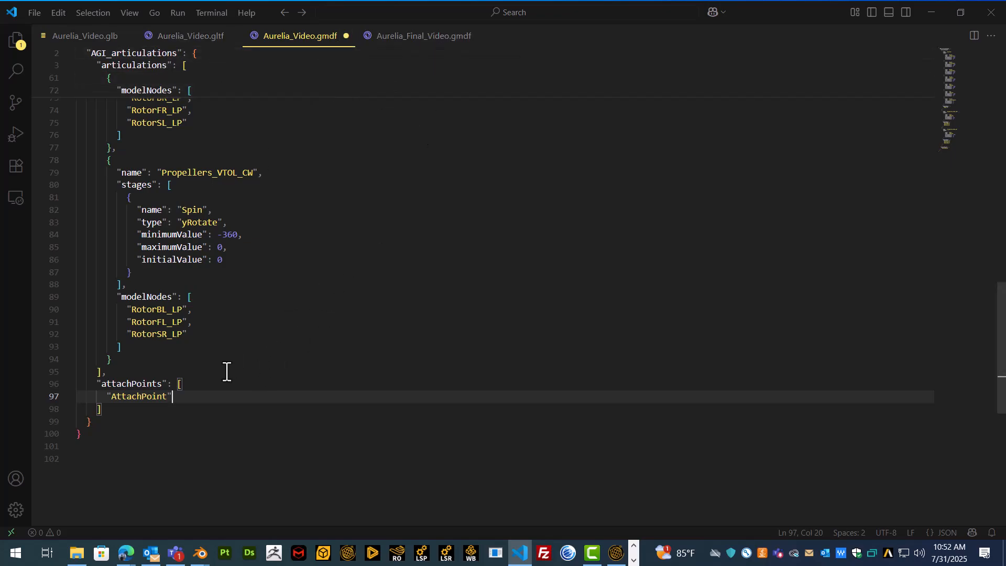
pyautogui.moveTo(166, 380)
pyautogui.hotkey('ctrl', 's')
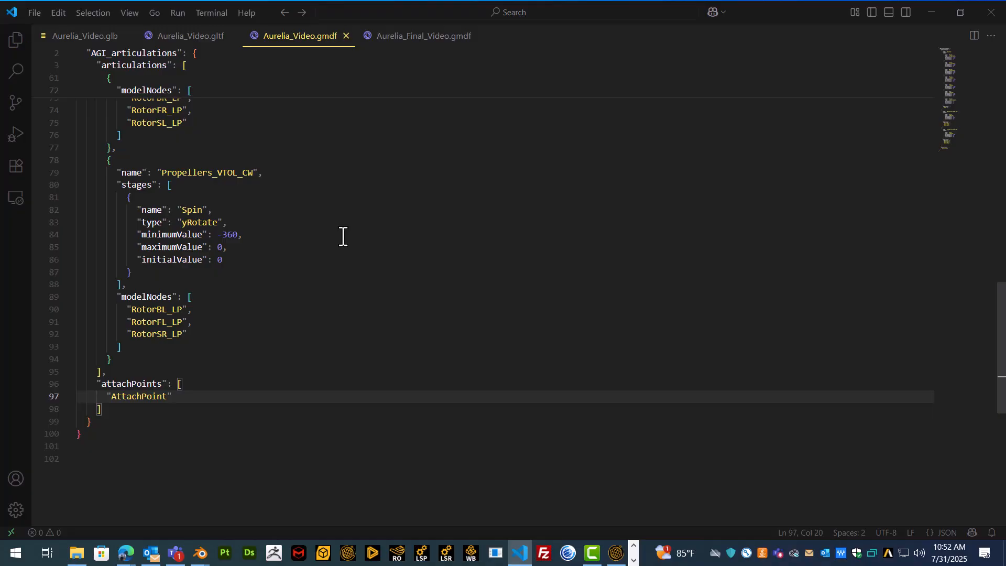
# - Run the Inject GMDF into glTF command on Aurelia_Video.gltf
pyautogui.click(205, 41)
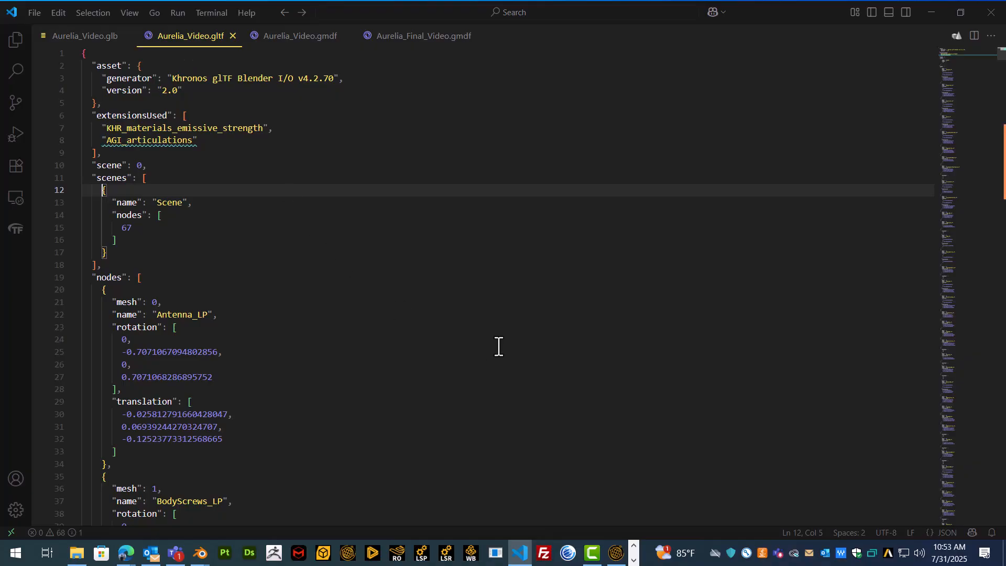
pyautogui.click(314, 38)
pyautogui.click(209, 38)
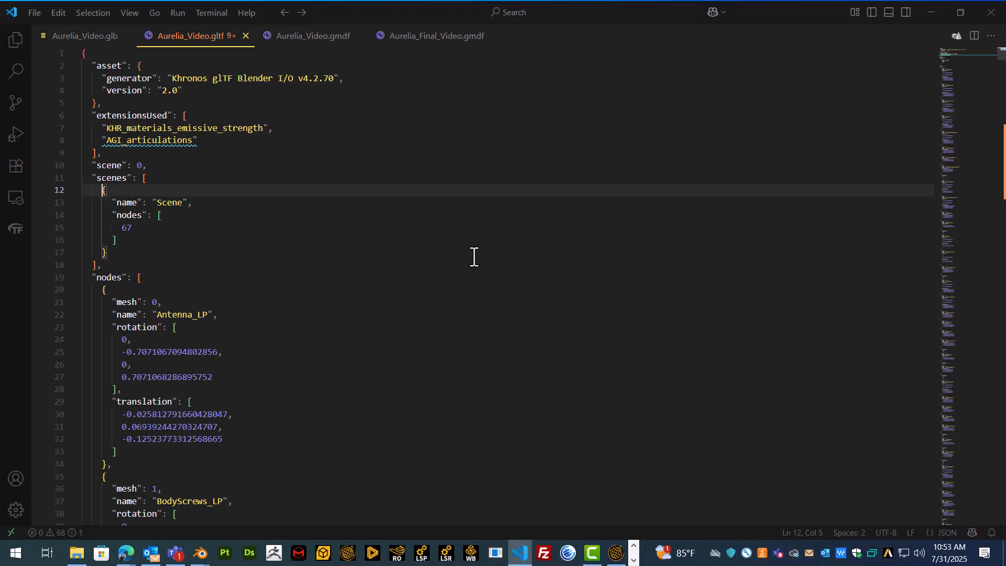
pyautogui.hotkey('ctrl', 'shift', 'p')
pyautogui.write('Inject')
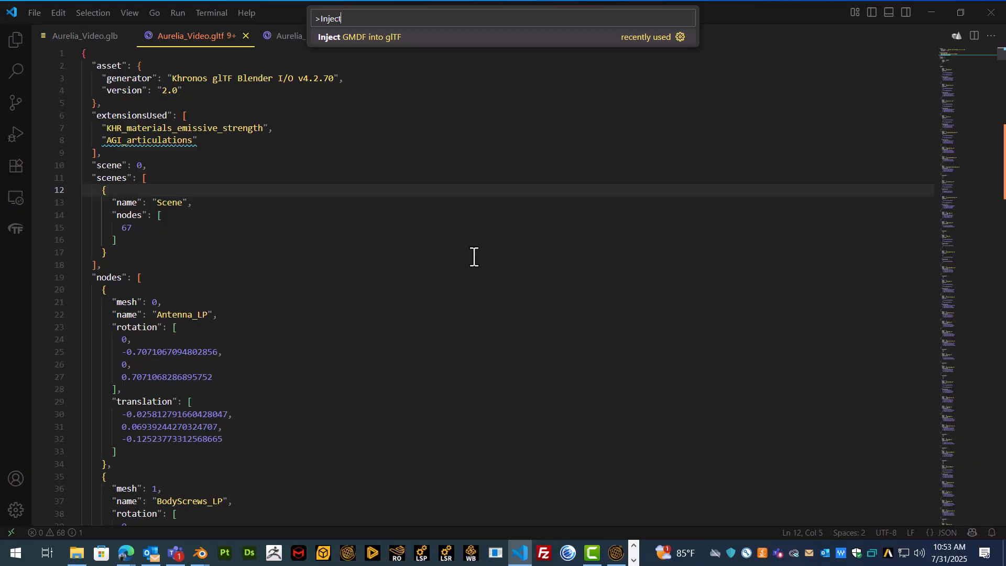
pyautogui.press('Return')
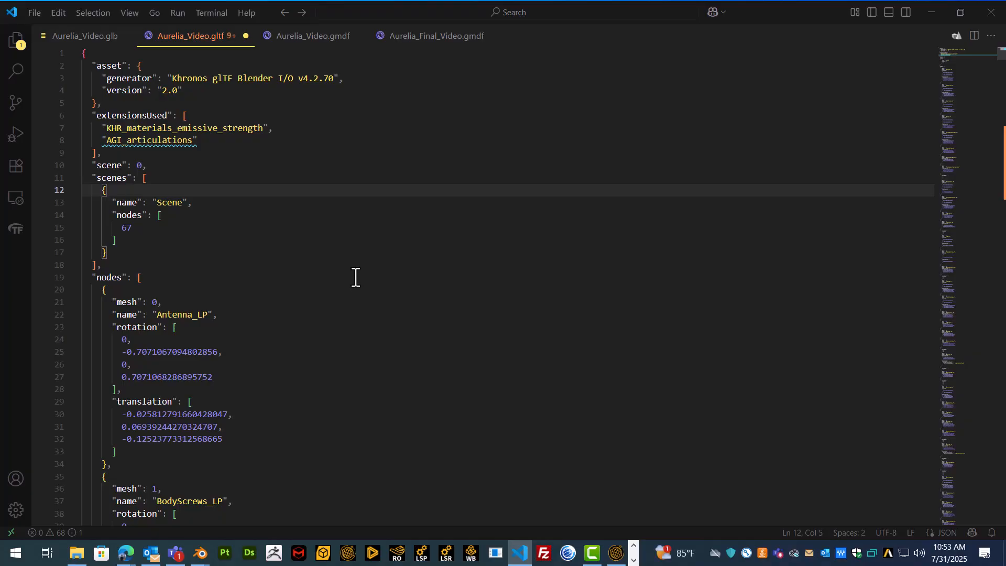
# - Export Aurelia_Video.gltf to a binary GLB named Aurelia_Video.glb in the Aurelia folder, replacing the existing file
pyautogui.rightClick(209, 46)
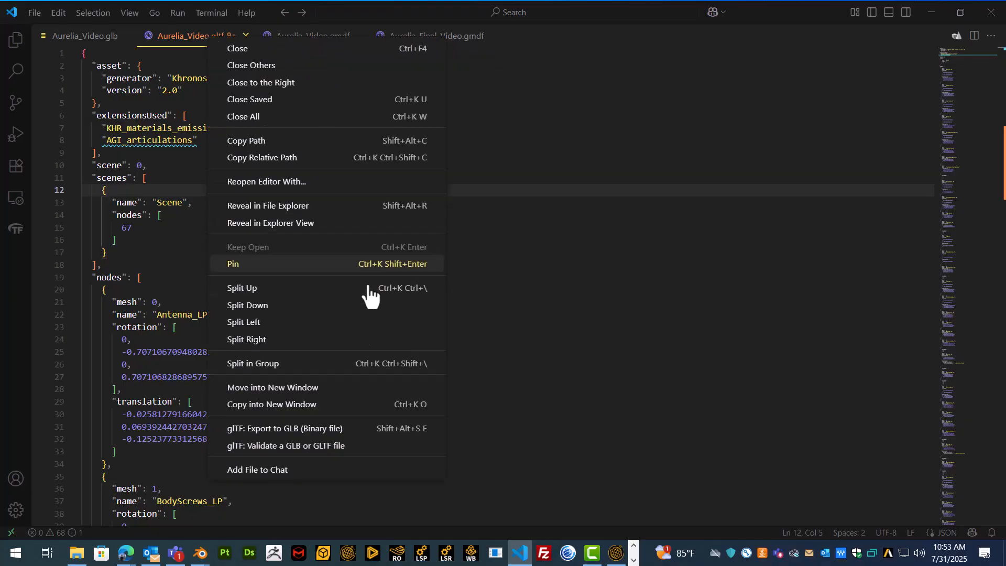
pyautogui.click(320, 435)
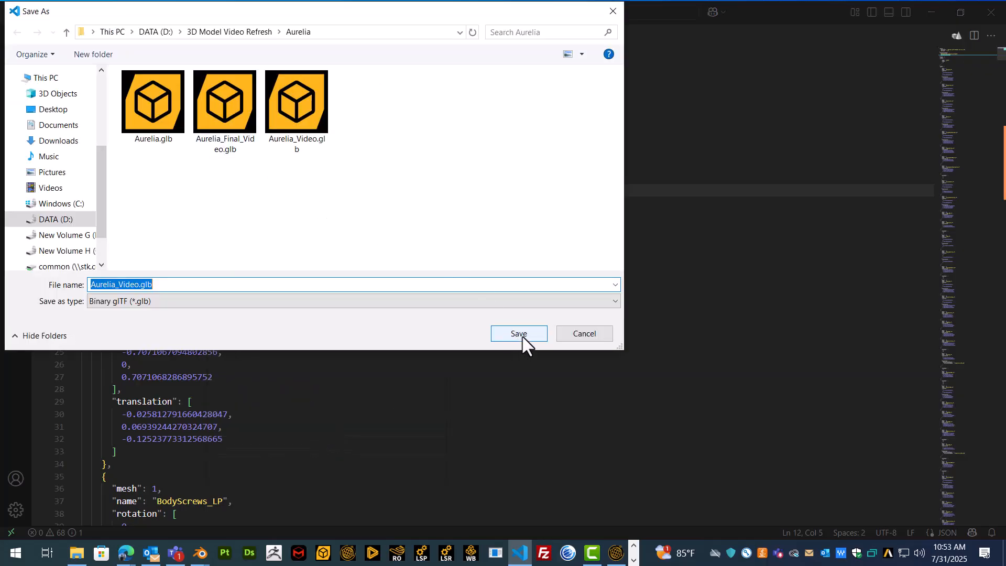
pyautogui.click(519, 334)
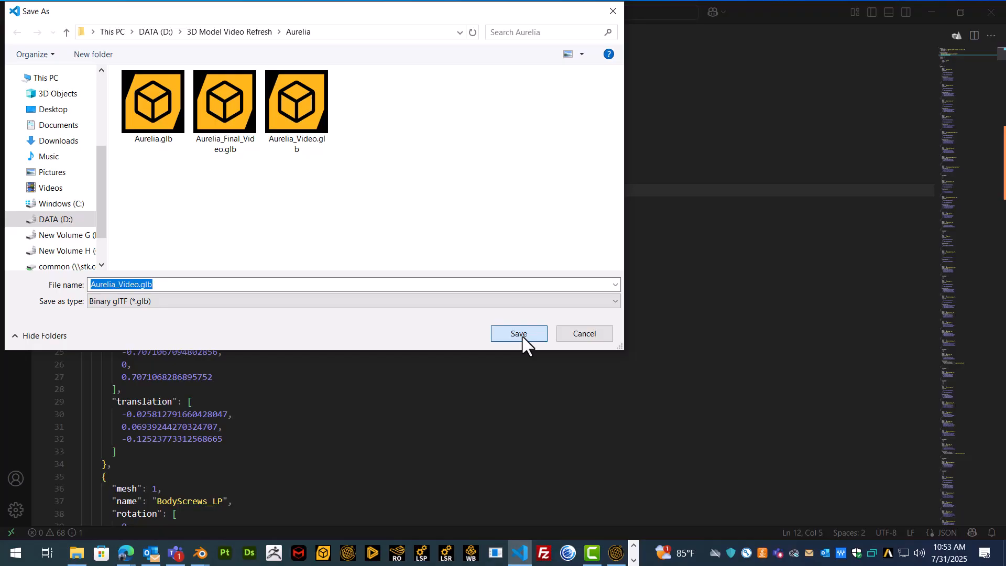
pyautogui.click(536, 277)
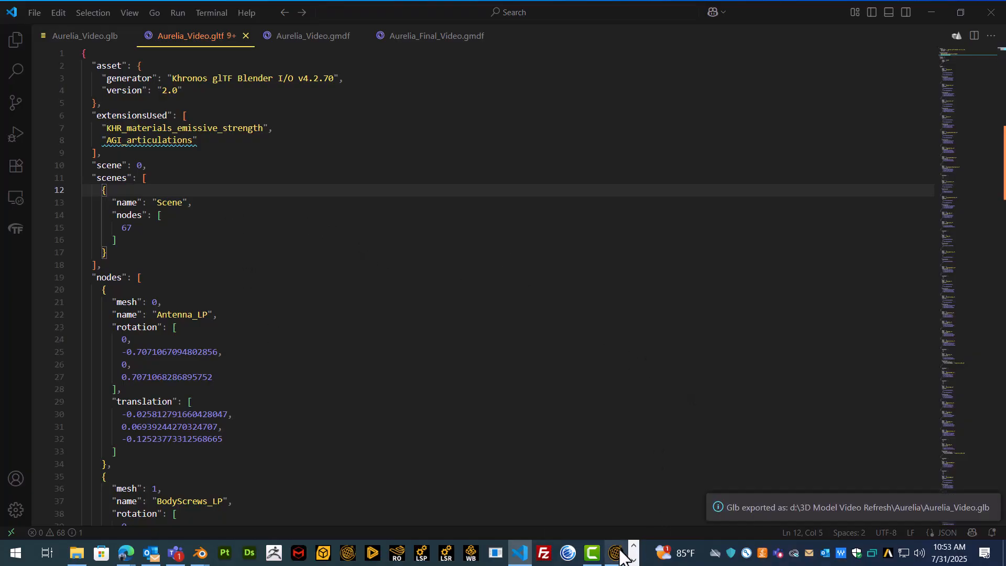
# - Switch to STK and insert a sensor attached to the Drone using the Define Properties method
pyautogui.moveTo(622, 555)
pyautogui.click(622, 511)
pyautogui.scroll(3, 395, 283)
pyautogui.scroll(1, 357, 289)
pyautogui.moveTo(317, 278); pyautogui.dragTo(309, 283)
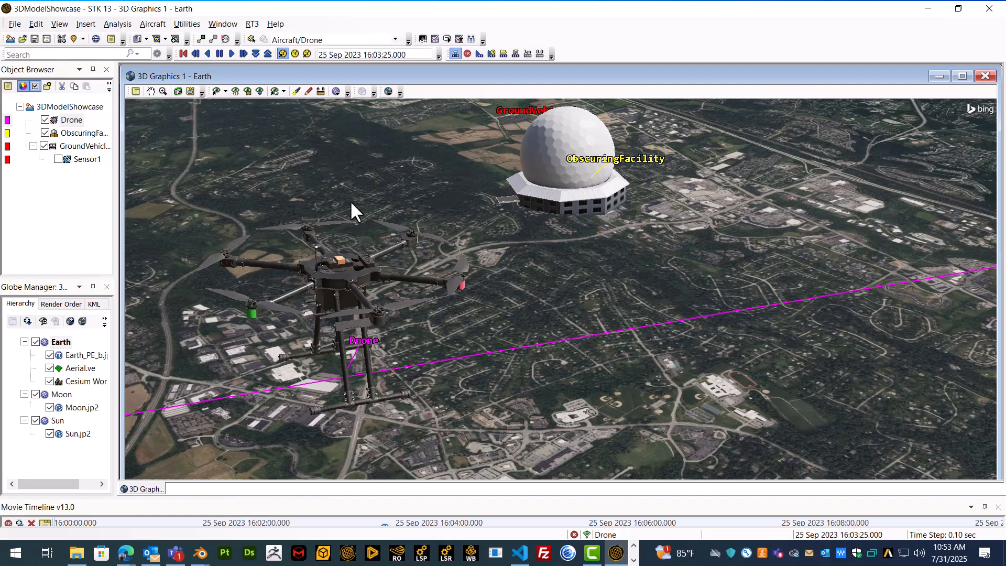
pyautogui.click(86, 24)
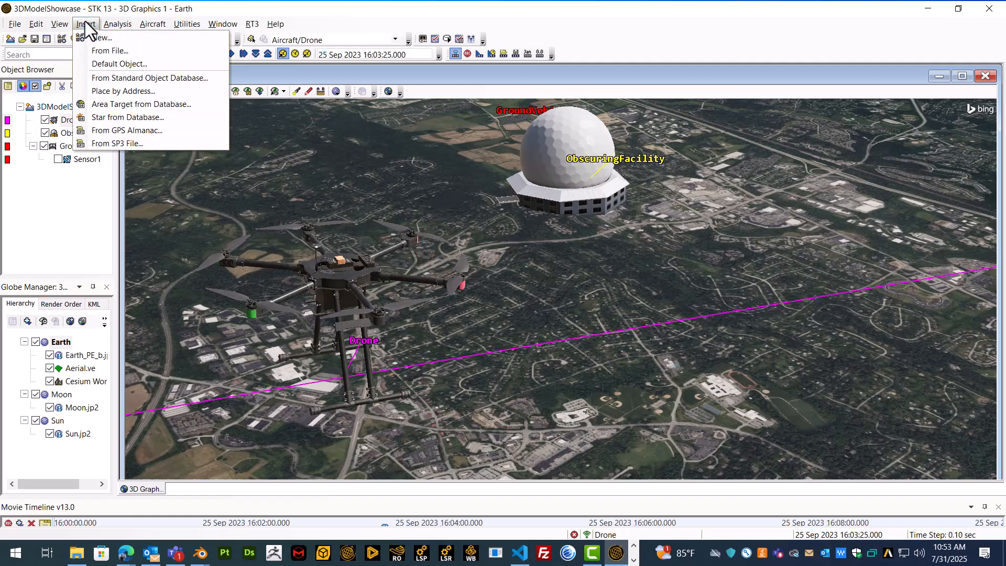
pyautogui.click(128, 39)
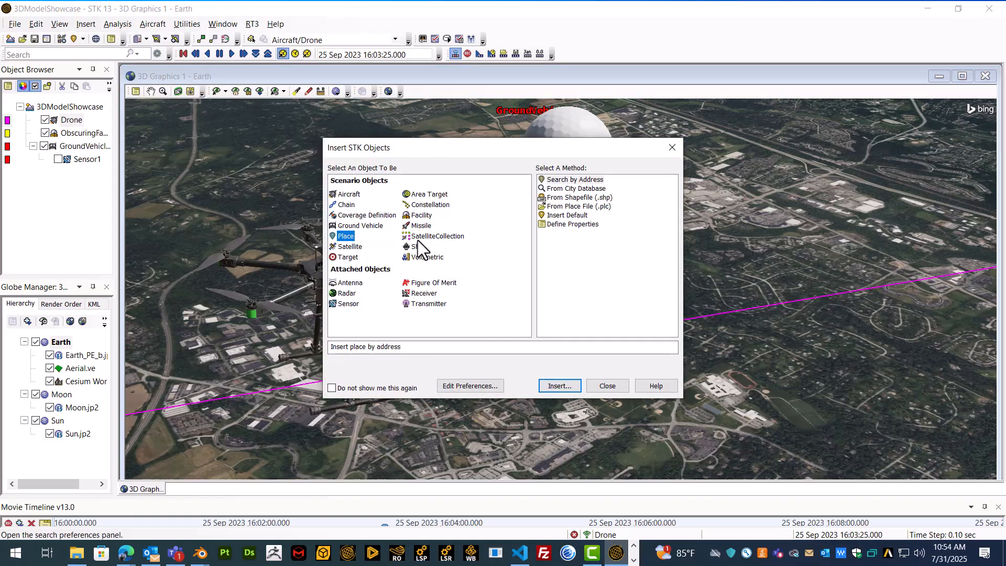
pyautogui.click(355, 303)
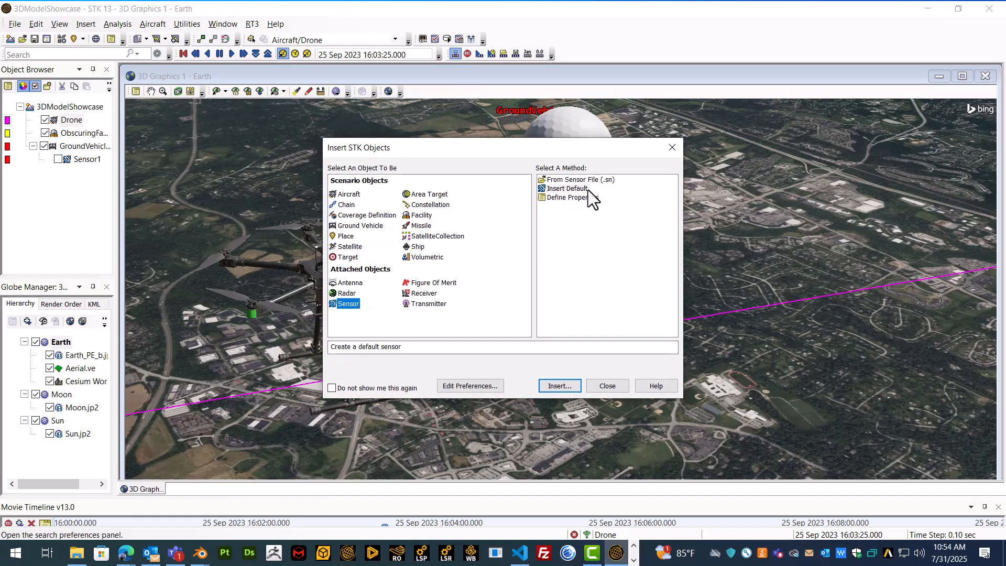
pyautogui.click(584, 197)
pyautogui.click(567, 383)
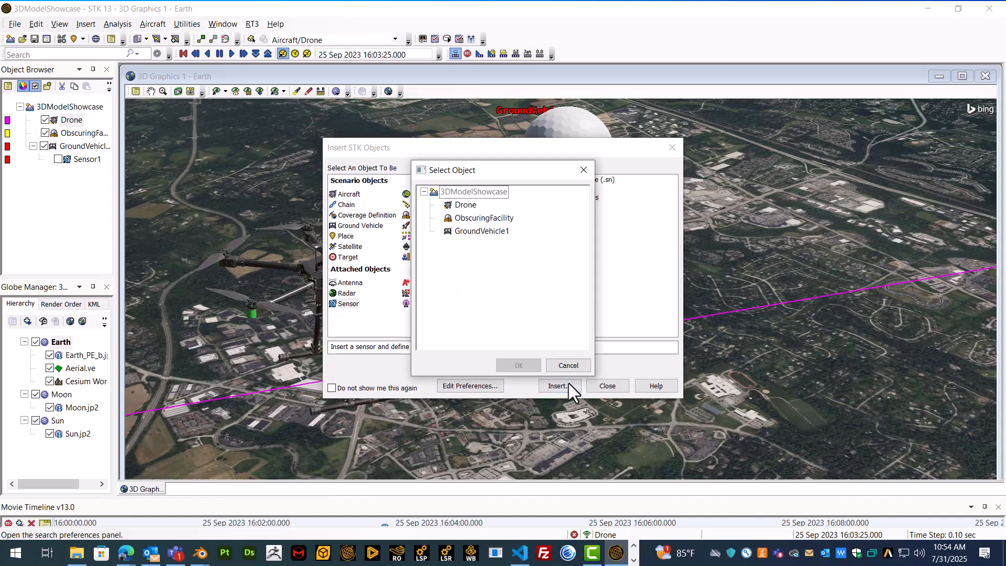
pyautogui.click(463, 204)
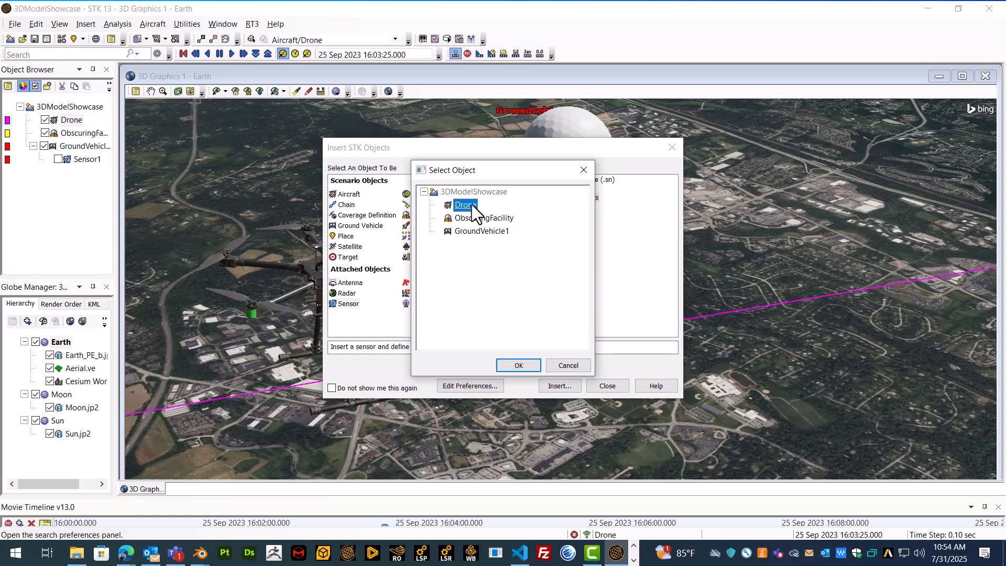
pyautogui.click(527, 366)
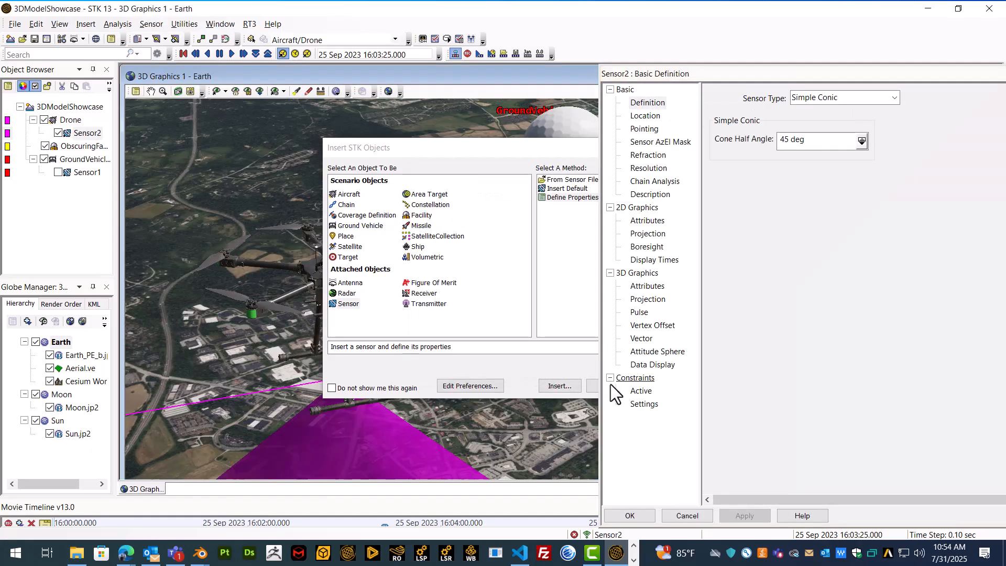
pyautogui.click(590, 385)
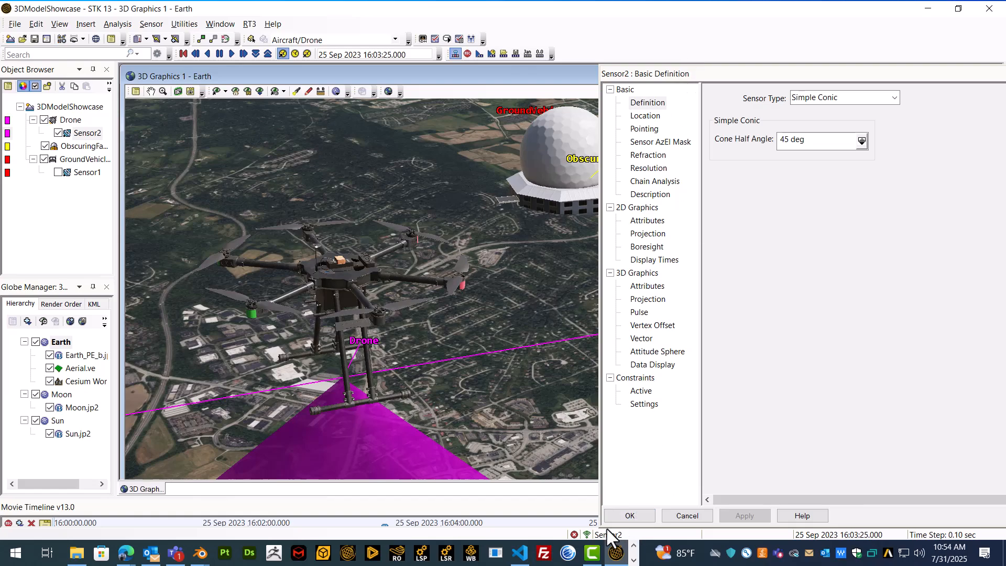
# - Set the new drone sensor's Simple Conic cone half angle to 10 deg and apply it
pyautogui.moveTo(606, 523); pyautogui.dragTo(638, 456)
pyautogui.moveTo(800, 78); pyautogui.dragTo(713, 73)
pyautogui.moveTo(765, 139); pyautogui.dragTo(718, 134)
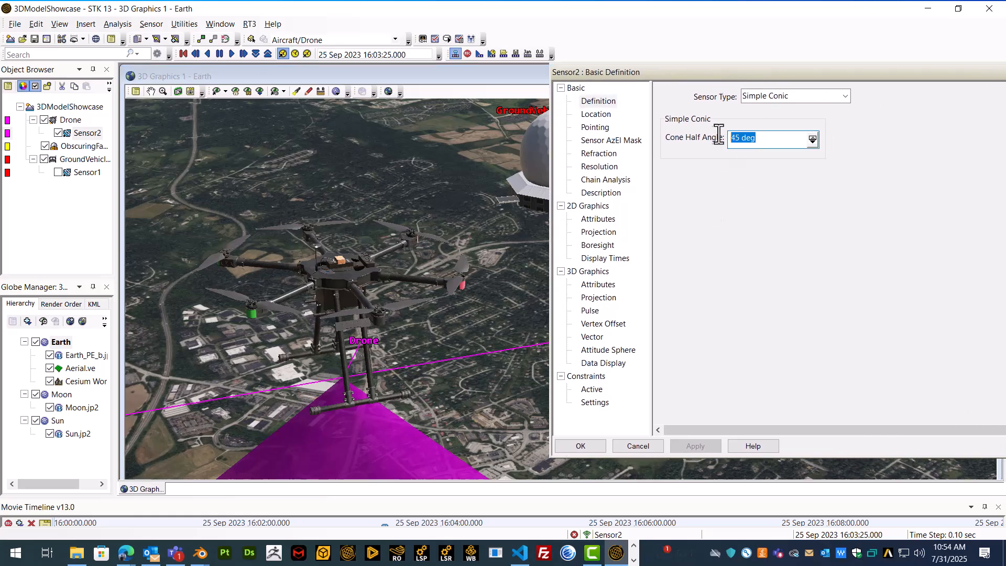
pyautogui.write('10')
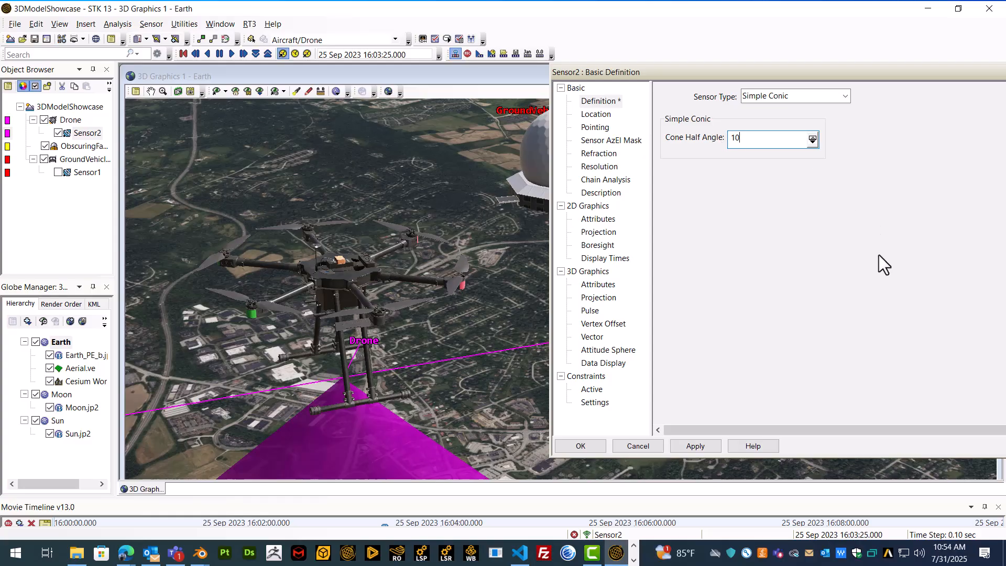
pyautogui.click(712, 445)
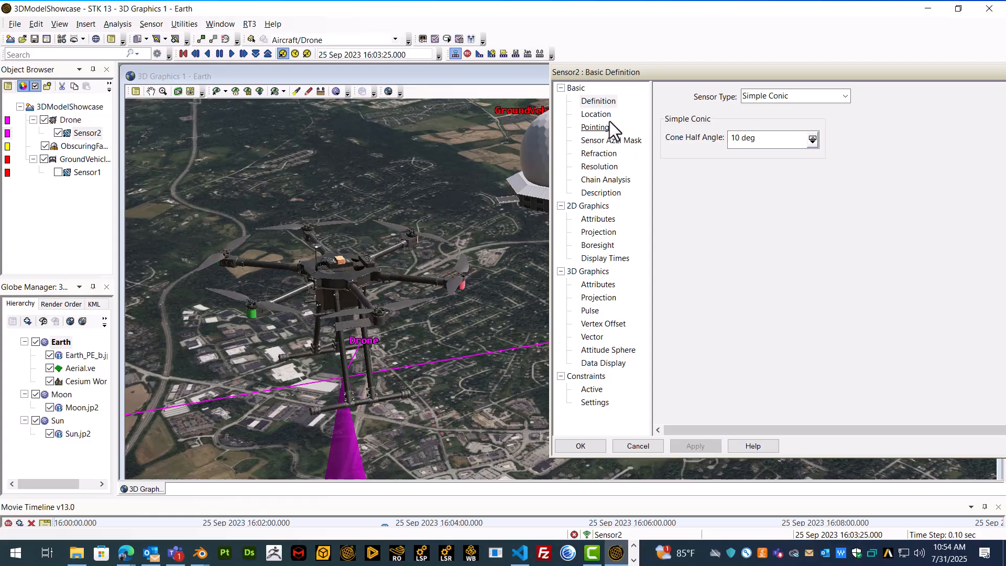
# - Set the drone sensor's pointing type to Targeted, assign GroundVehicle1 as its target, and apply it
pyautogui.click(596, 129)
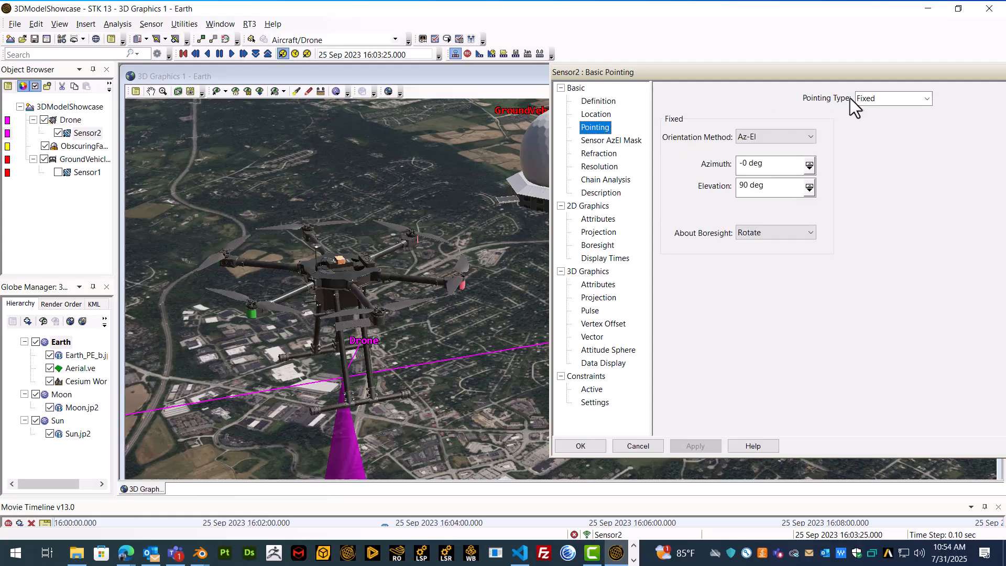
pyautogui.click(889, 96)
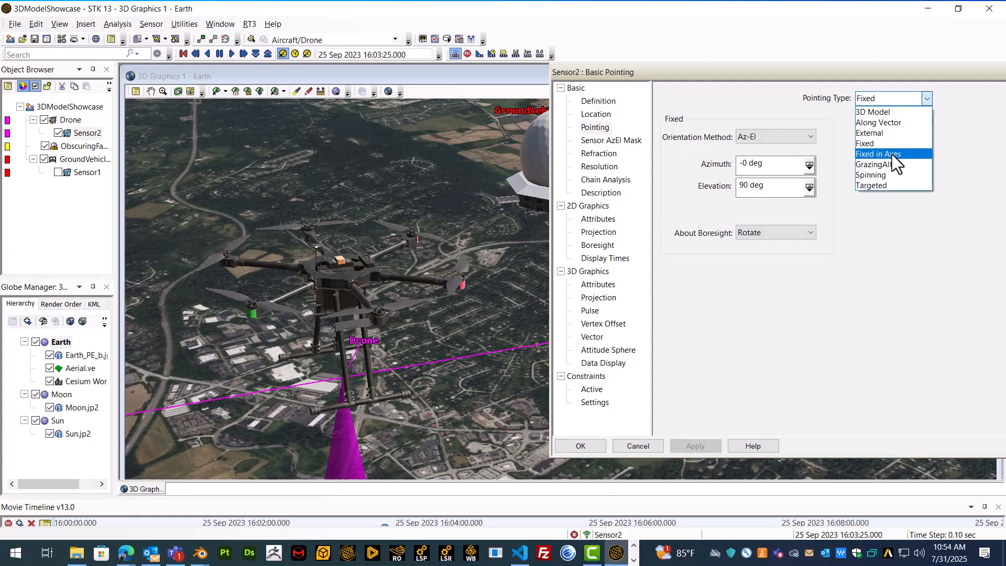
pyautogui.click(882, 186)
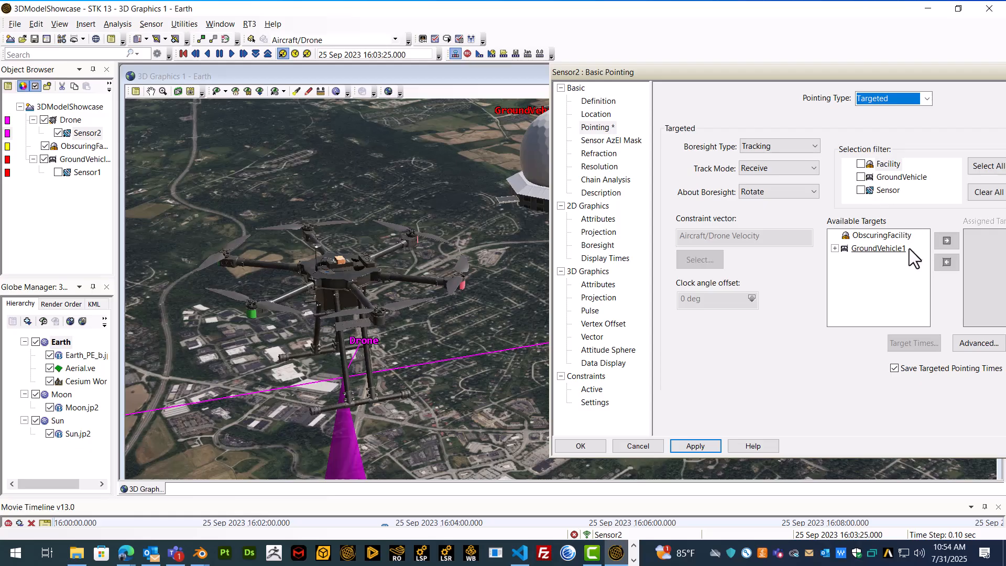
pyautogui.click(893, 248)
pyautogui.click(952, 239)
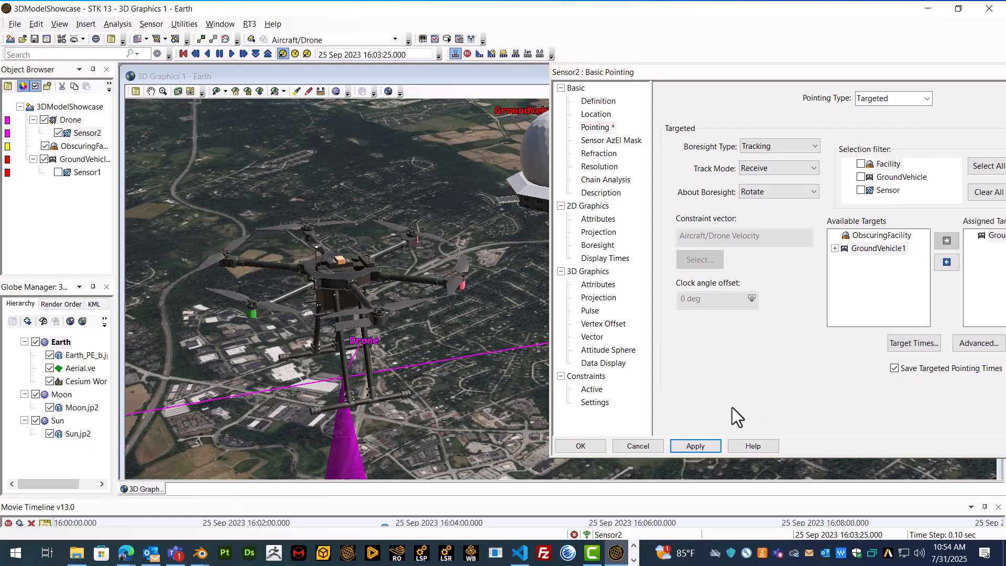
pyautogui.click(695, 445)
# - Set the drone sensor's 3D graphics vertex offset to use the AttachPoint attach point and apply it
pyautogui.moveTo(431, 346); pyautogui.dragTo(461, 334)
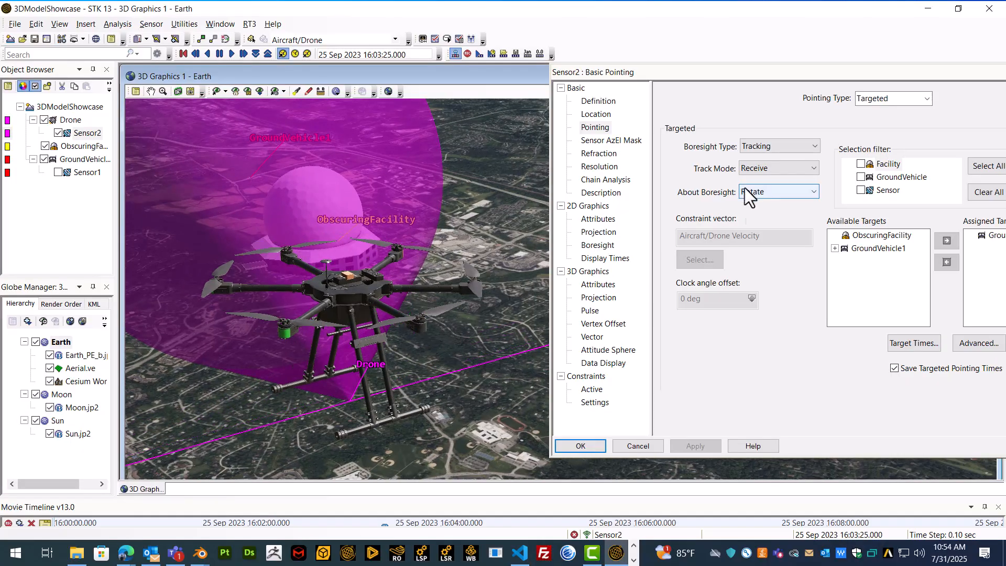
pyautogui.moveTo(365, 286); pyautogui.dragTo(362, 278)
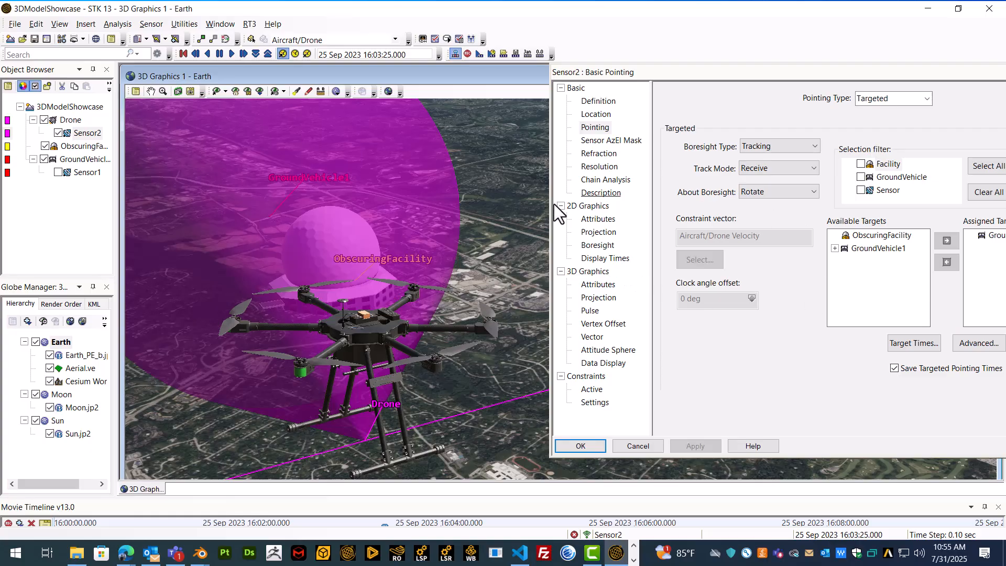
pyautogui.click(598, 323)
pyautogui.moveTo(924, 86); pyautogui.dragTo(750, 92)
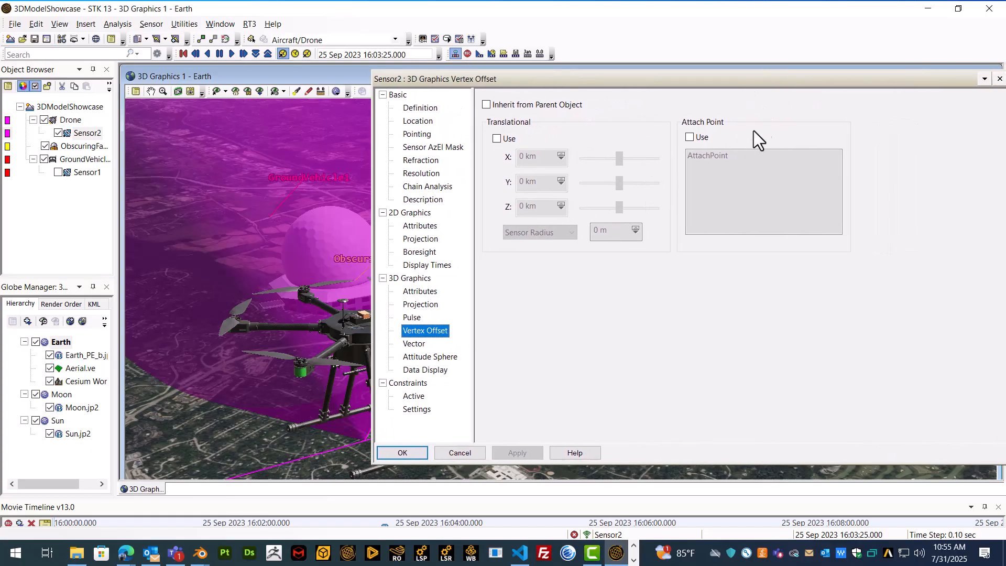
pyautogui.click(689, 137)
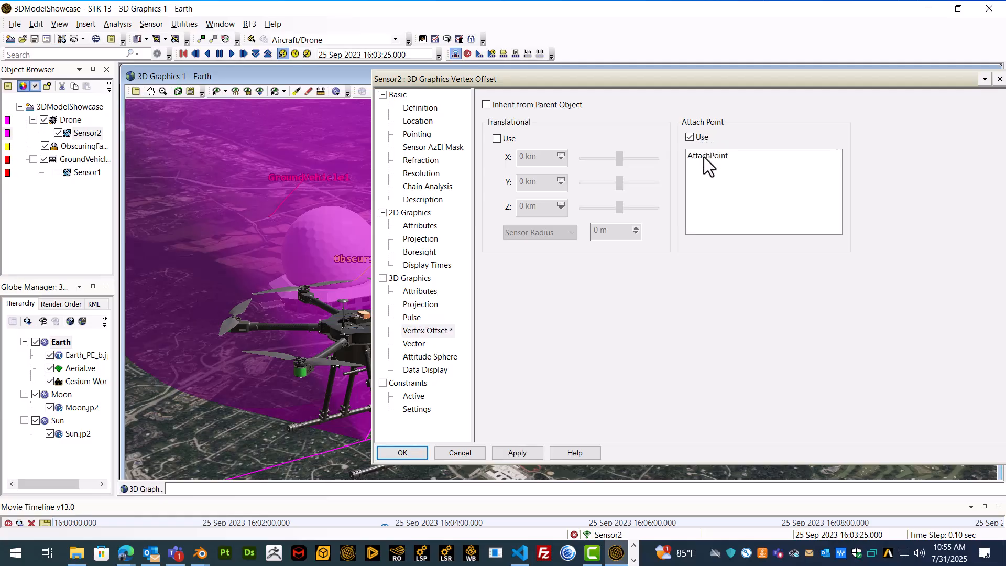
pyautogui.click(703, 156)
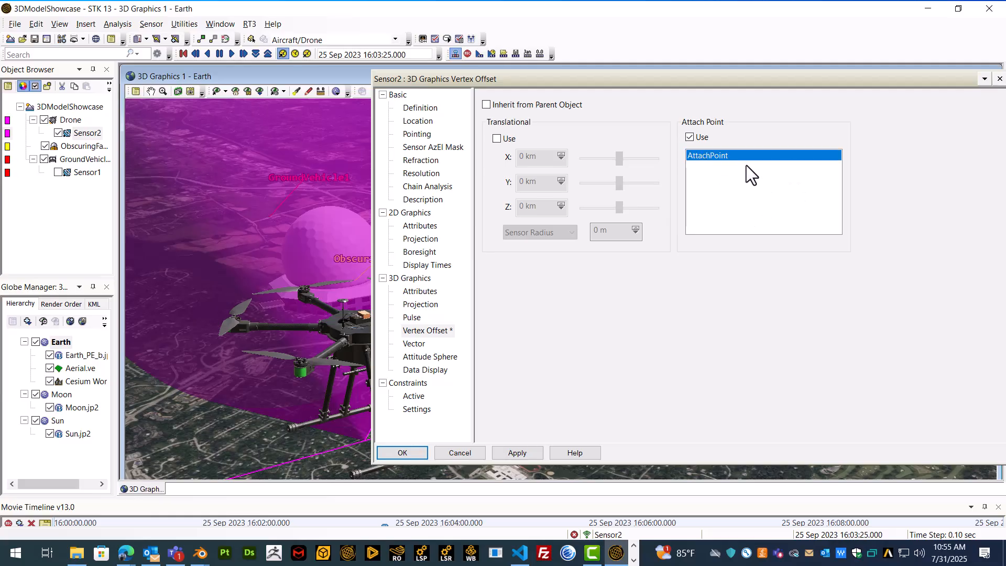
pyautogui.moveTo(451, 78); pyautogui.dragTo(591, 81)
pyautogui.scroll(2, 370, 322)
pyautogui.moveTo(368, 323); pyautogui.dragTo(366, 299)
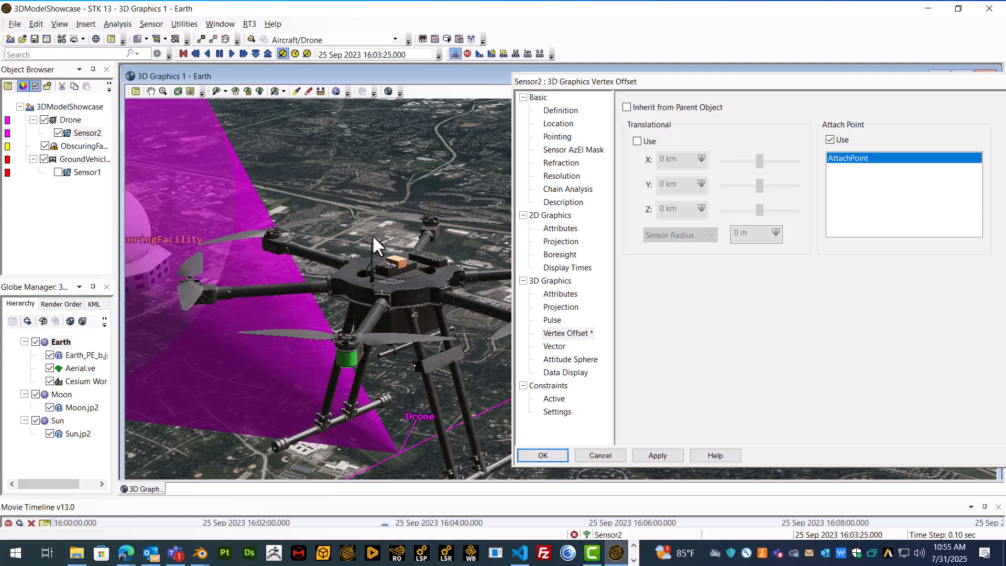
pyautogui.click(662, 455)
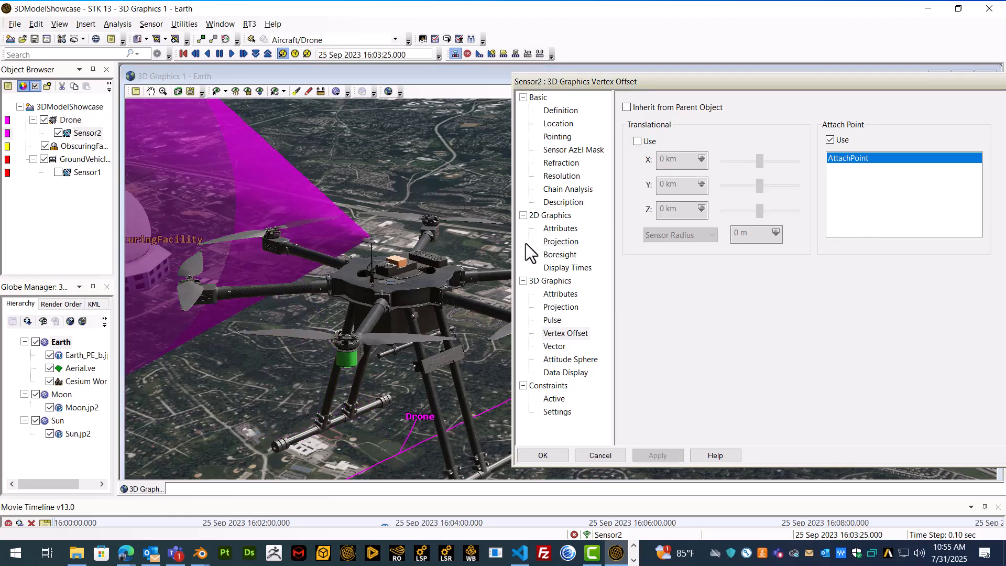
# - Turn off the attach point in the drone sensor's vertex offset and apply the change
pyautogui.click(837, 141)
pyautogui.click(663, 453)
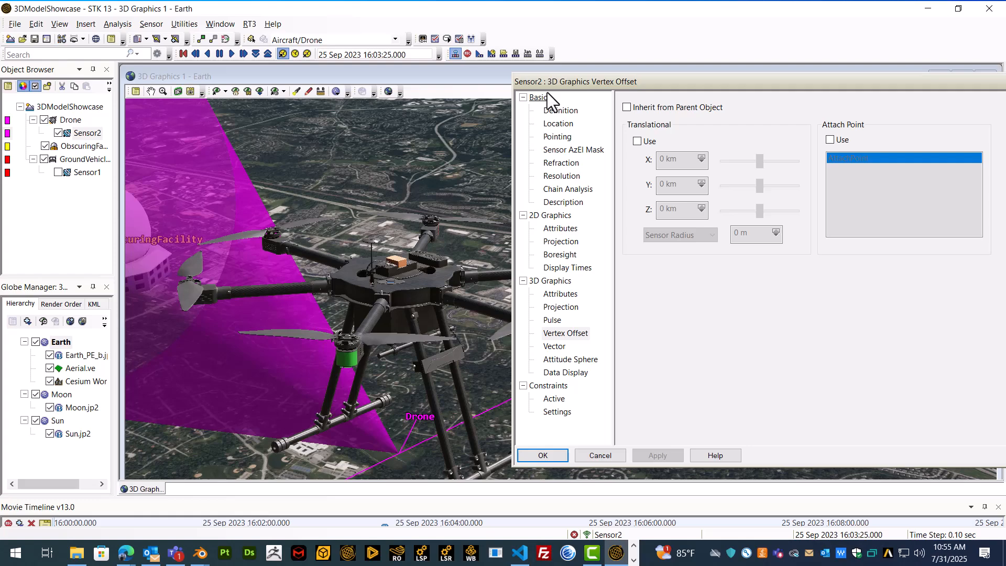
# - Set the drone sensor's basic location type to Point and open the selection of its reference point
pyautogui.click(558, 123)
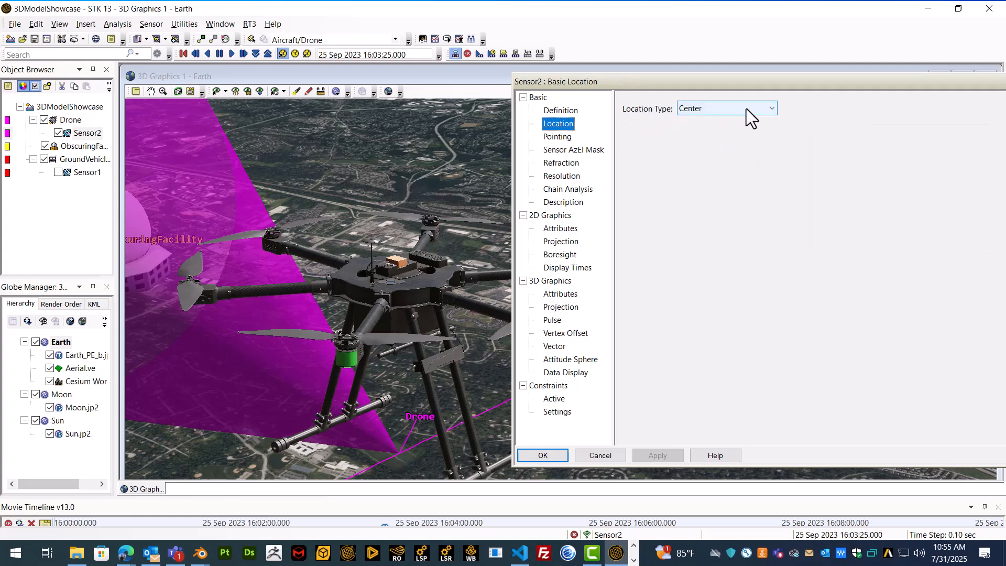
pyautogui.click(768, 110)
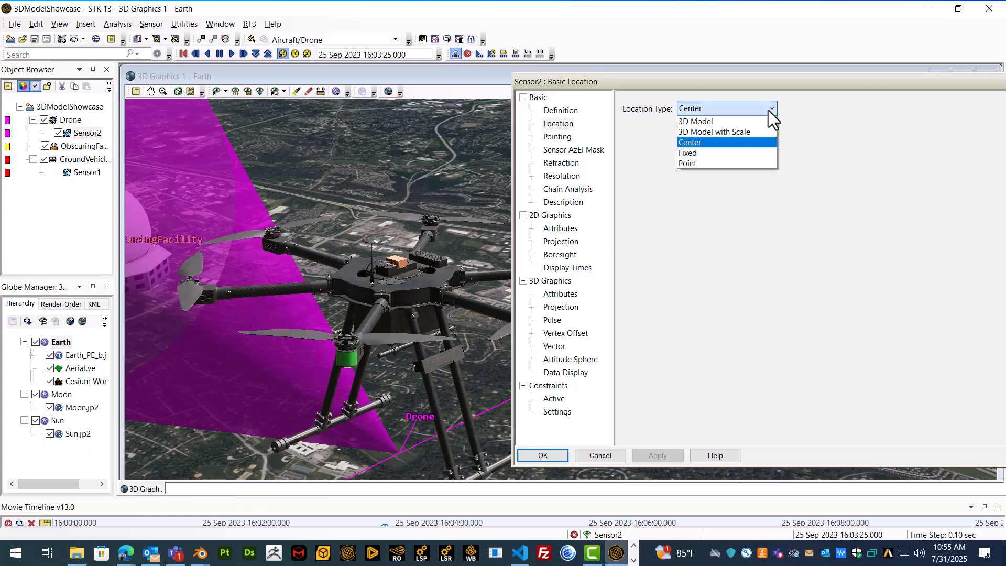
pyautogui.click(713, 164)
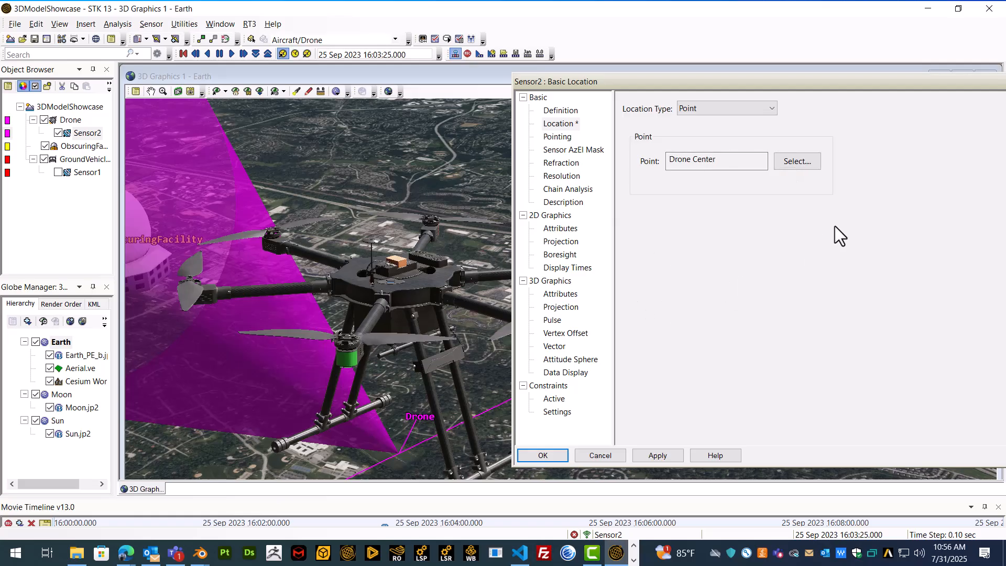
pyautogui.click(812, 161)
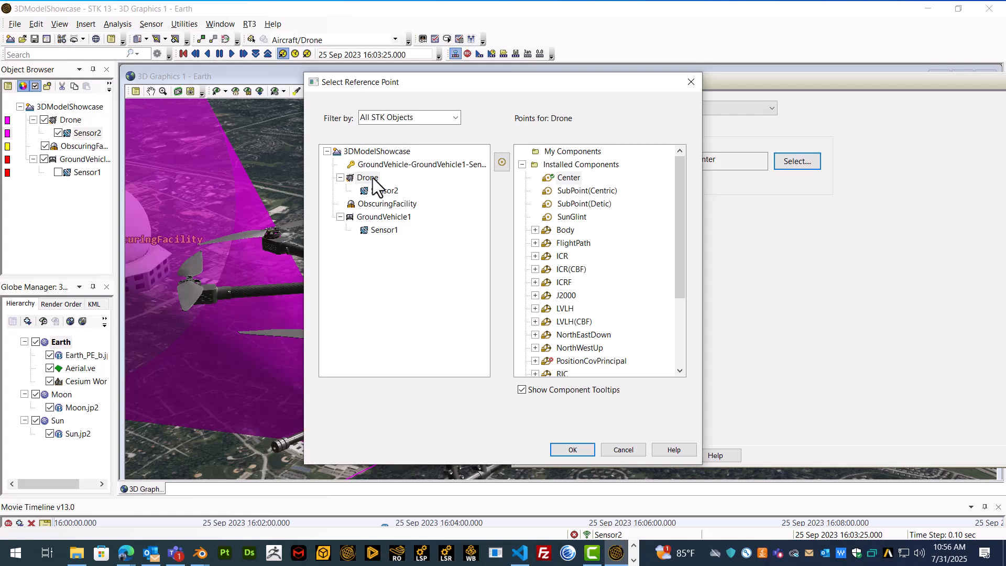
# - Create a Model Attachment point named AttachPoint on the Drone, using the AttachPoint pointable element with model scale enabled
pyautogui.click(504, 158)
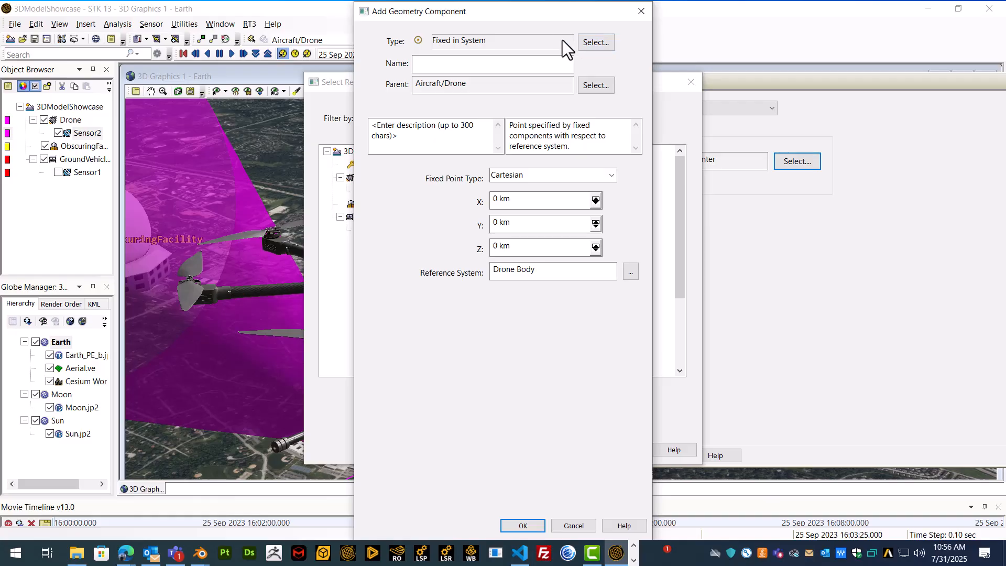
pyautogui.click(594, 44)
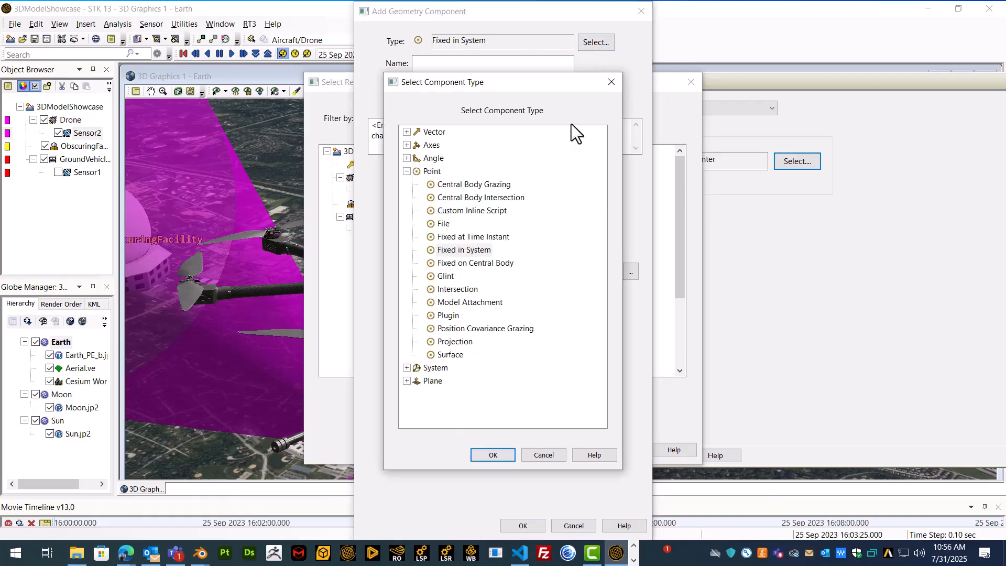
pyautogui.doubleClick(486, 305)
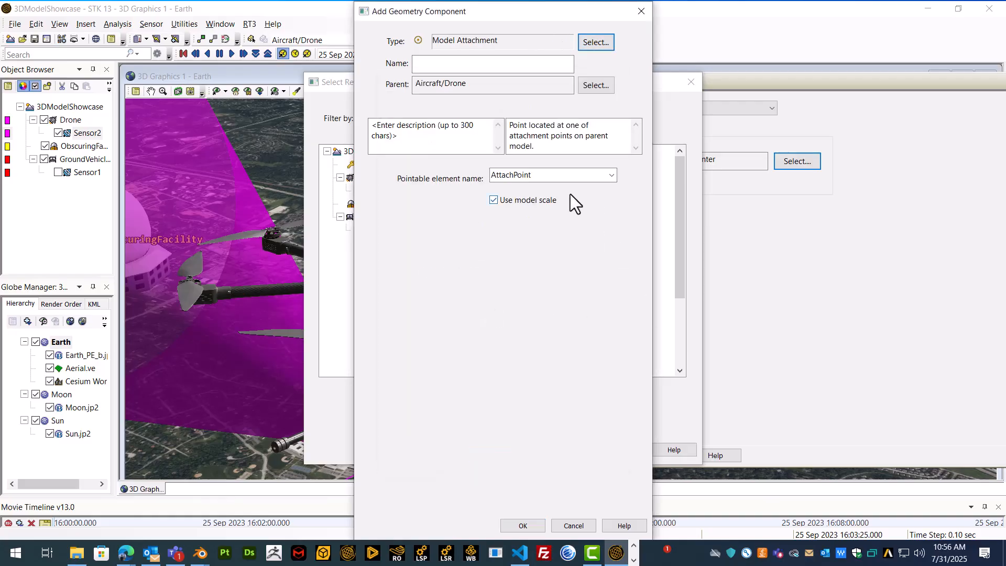
pyautogui.click(521, 65)
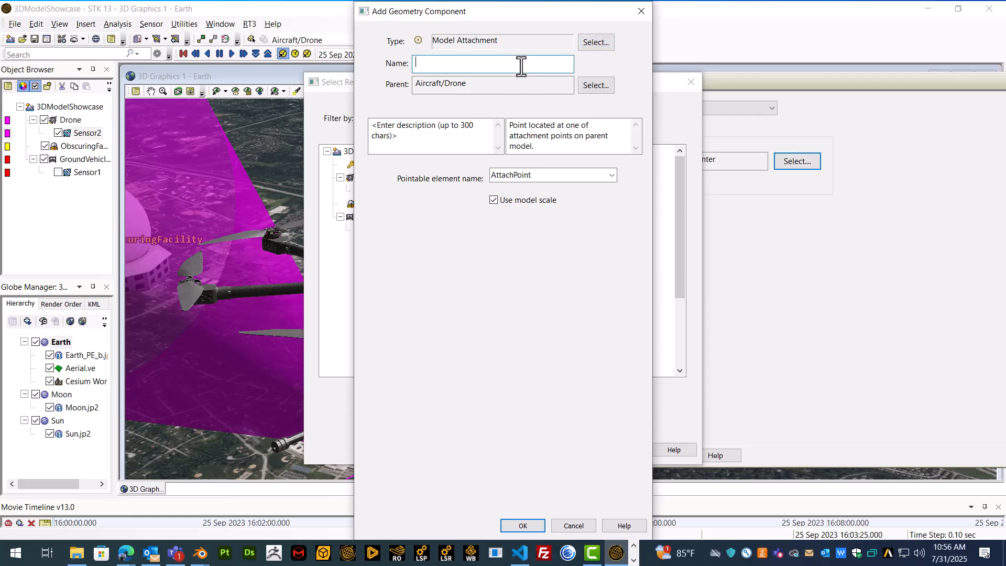
pyautogui.write('AttachPoint')
pyautogui.click(580, 177)
pyautogui.click(580, 177)
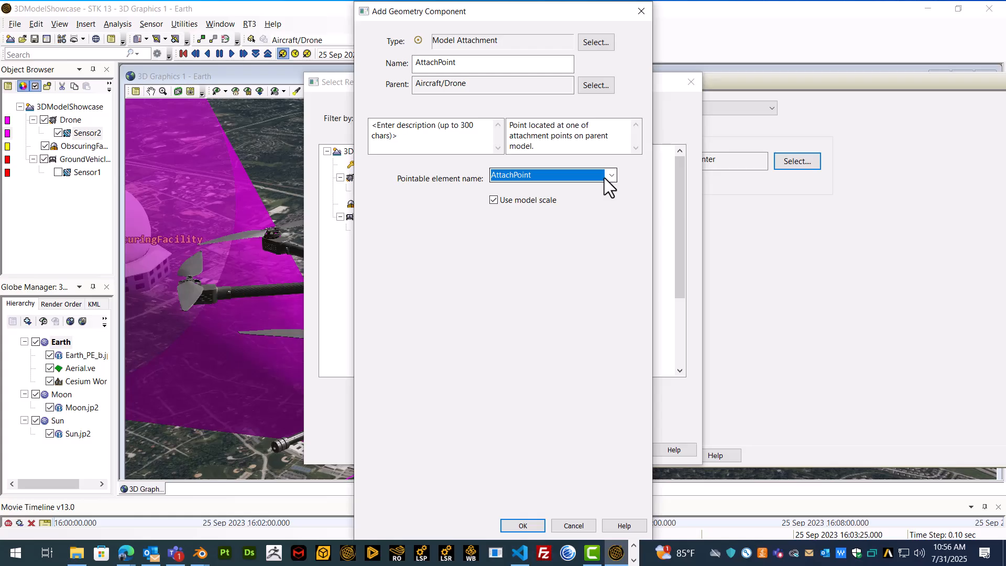
pyautogui.click(604, 178)
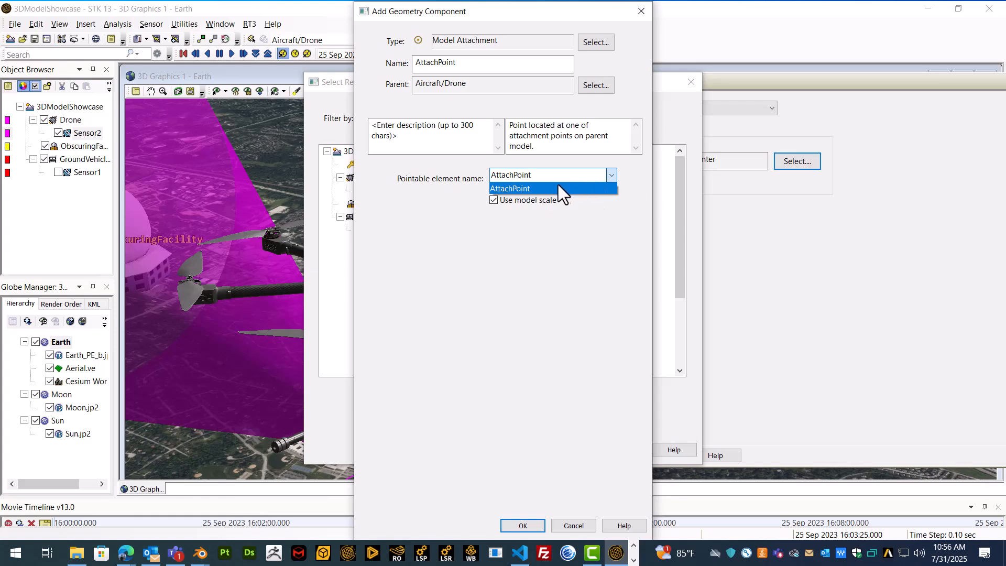
pyautogui.click(538, 187)
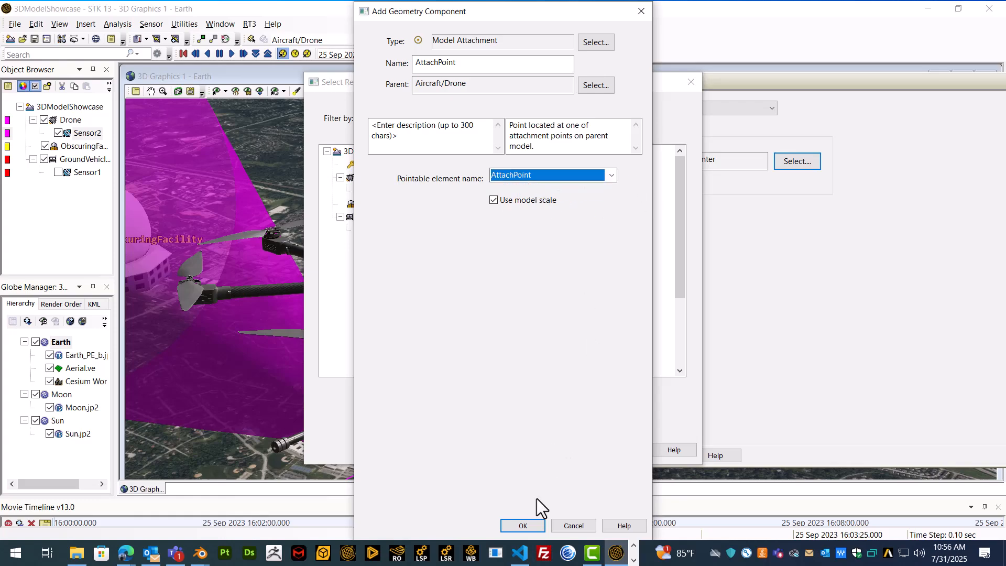
pyautogui.click(523, 526)
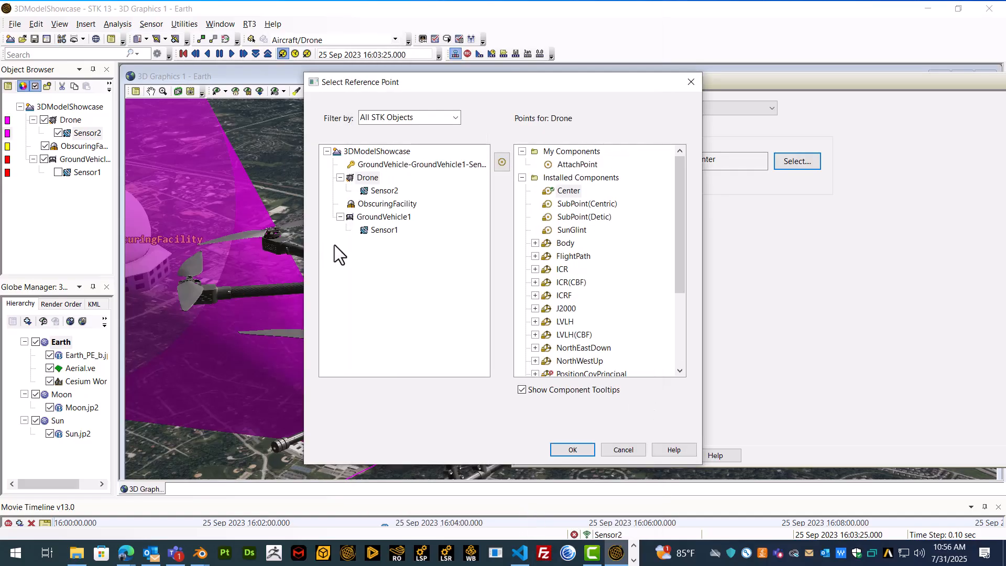
# - Choose the Drone's AttachPoint as the sensor's location point, apply it, and close the sensor properties
pyautogui.click(593, 164)
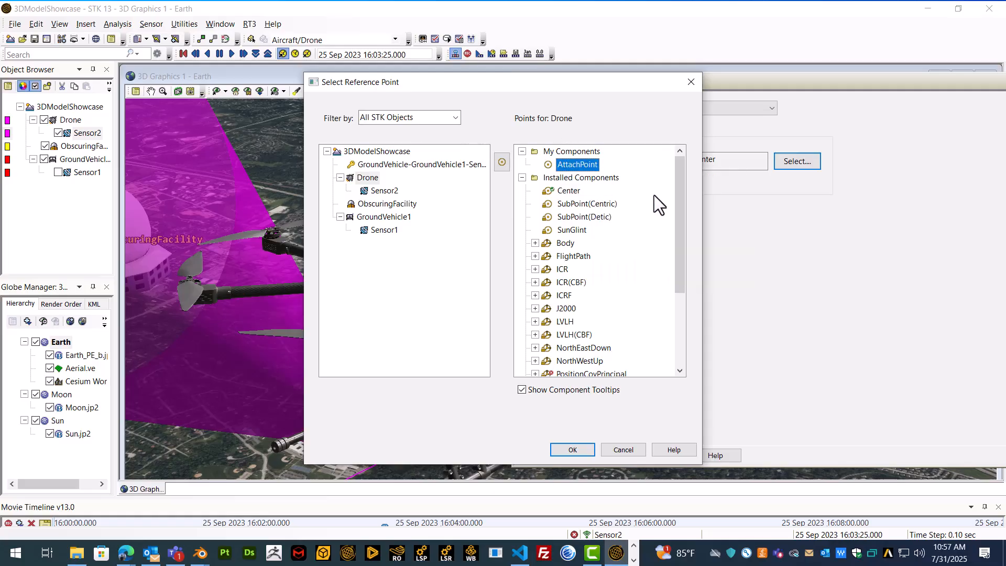
pyautogui.click(568, 450)
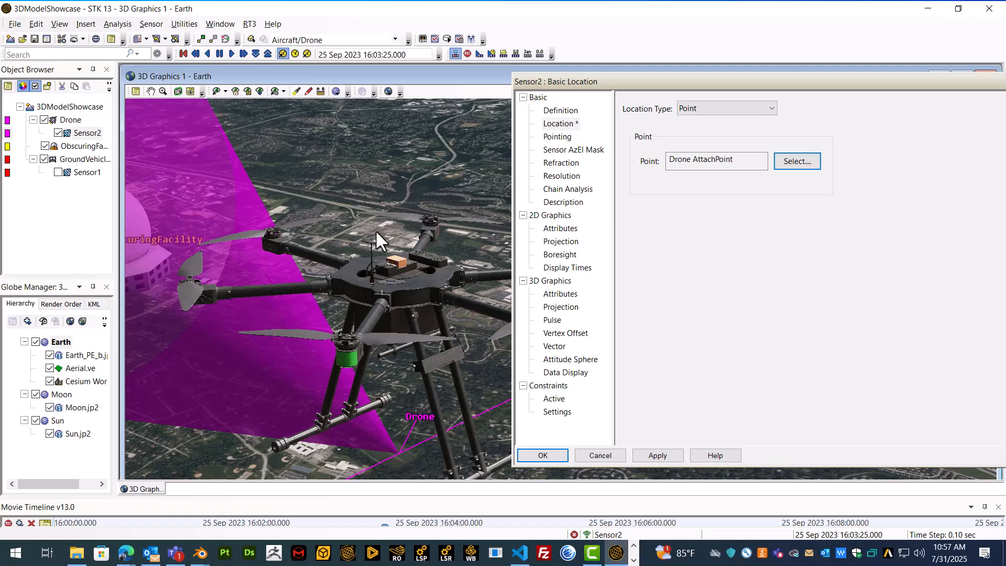
pyautogui.click(661, 452)
pyautogui.moveTo(363, 263); pyautogui.dragTo(342, 255)
pyautogui.click(543, 453)
# - Open the Obscuration tool for the drone's sensor and arrange its settings and obscuration view windows side by side
pyautogui.moveTo(388, 321); pyautogui.dragTo(381, 283, button='right')
pyautogui.moveTo(432, 289)
pyautogui.mouseDown()
pyautogui.moveTo(425, 267)
pyautogui.moveTo(430, 275)
pyautogui.mouseUp()
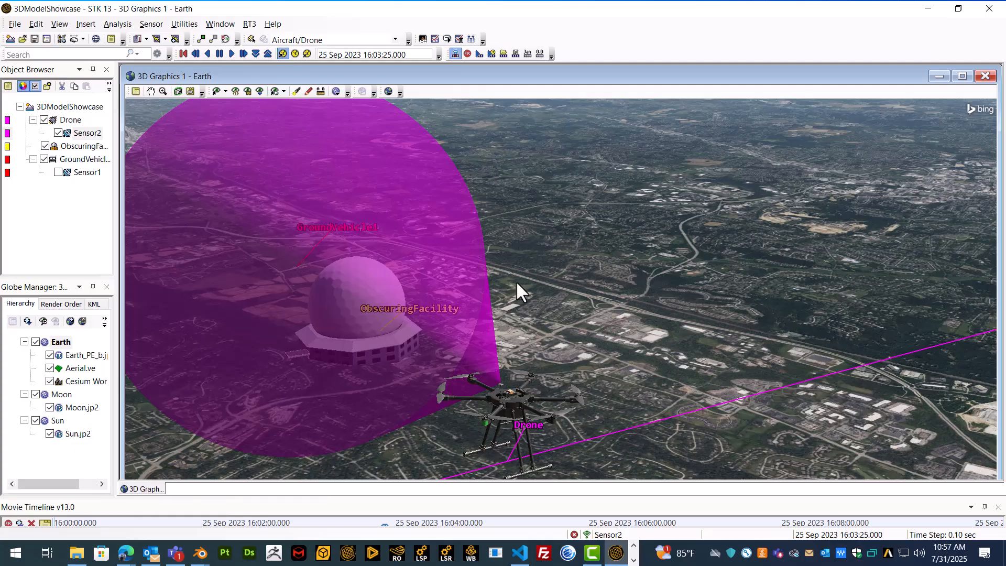
pyautogui.moveTo(551, 278); pyautogui.dragTo(534, 283)
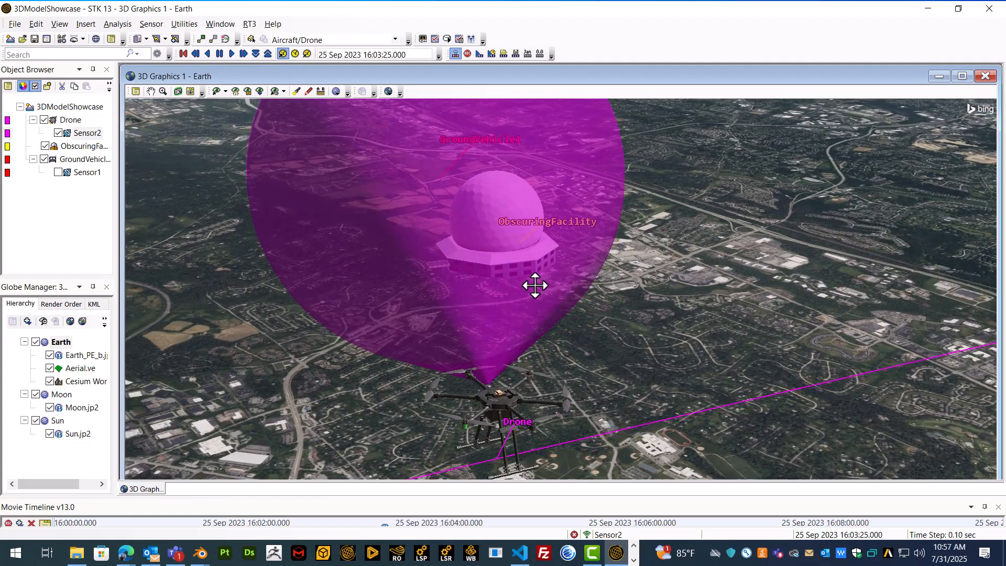
pyautogui.moveTo(534, 283); pyautogui.dragTo(535, 307, button='right')
pyautogui.moveTo(534, 307)
pyautogui.mouseDown()
pyautogui.moveTo(516, 330)
pyautogui.moveTo(524, 326)
pyautogui.moveTo(519, 301)
pyautogui.mouseUp()
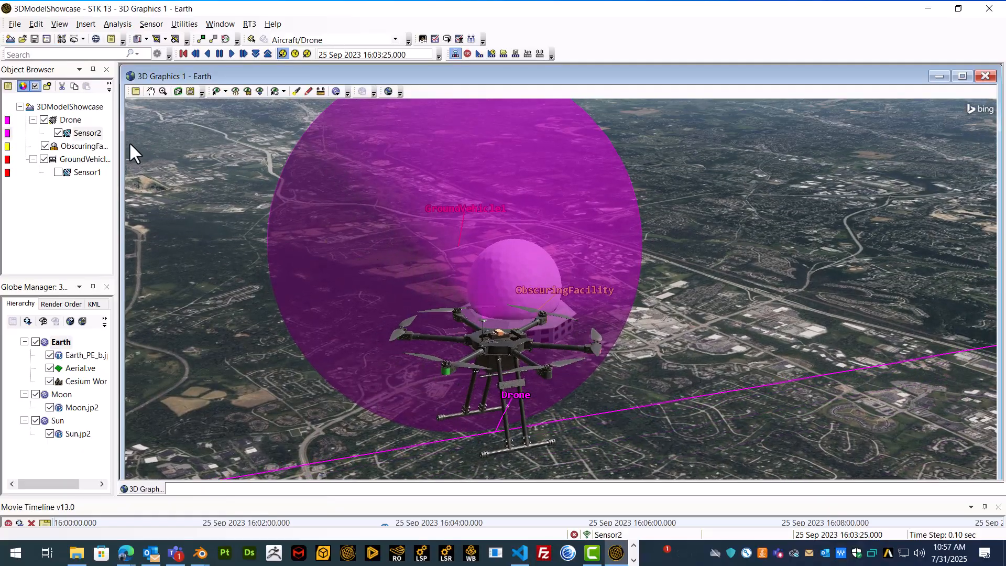
pyautogui.moveTo(461, 240); pyautogui.dragTo(471, 245, button='right')
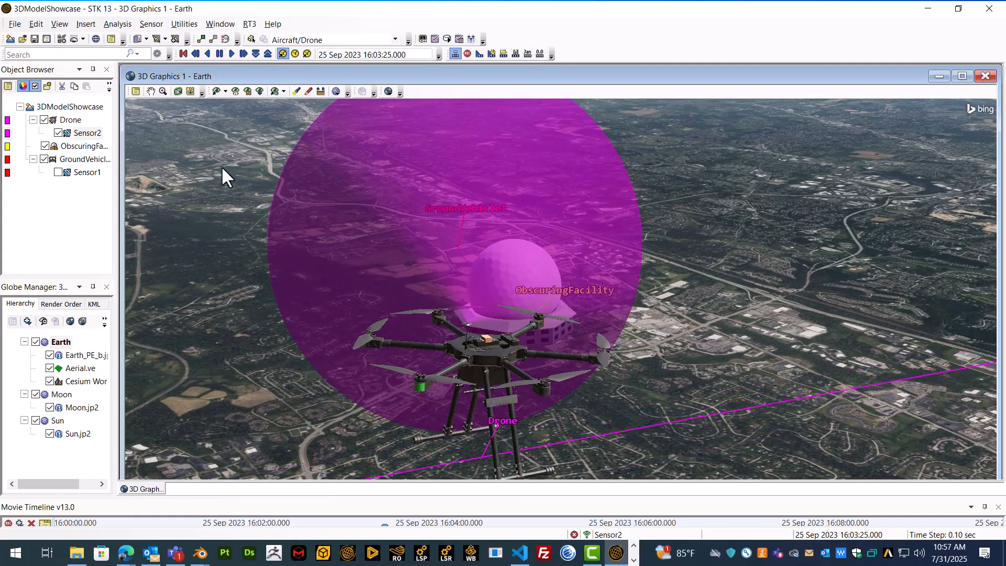
pyautogui.rightClick(89, 134)
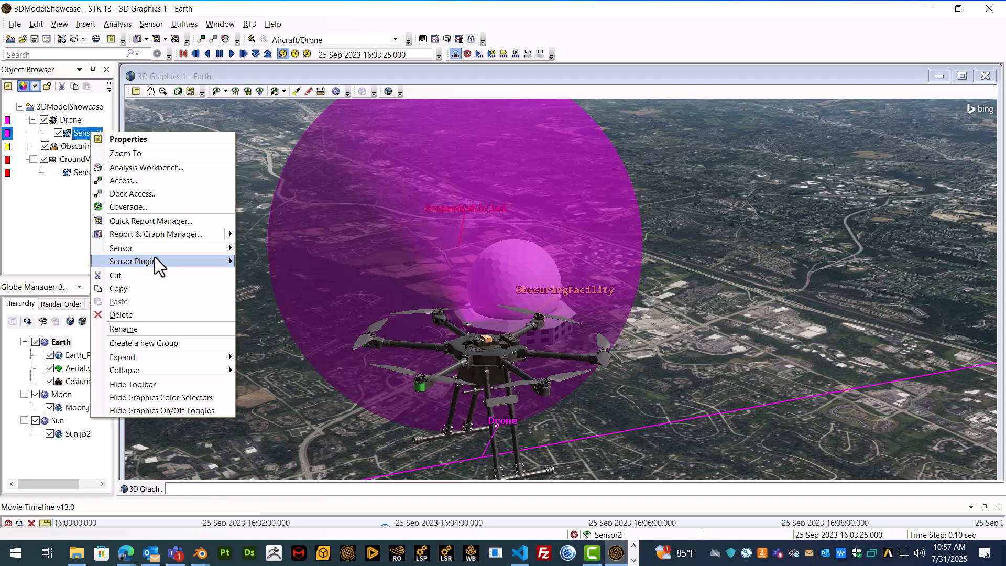
pyautogui.moveTo(155, 247)
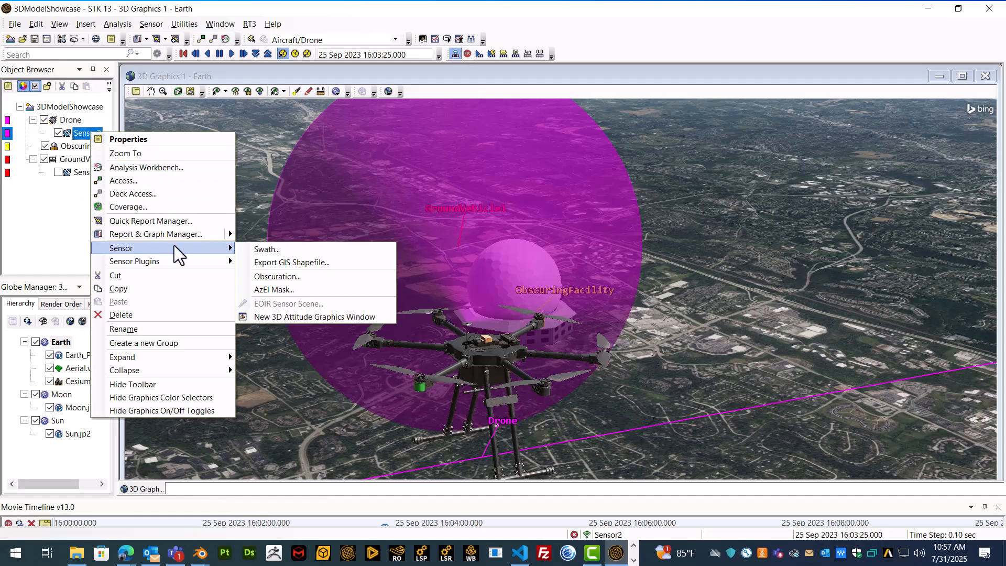
pyautogui.click(270, 275)
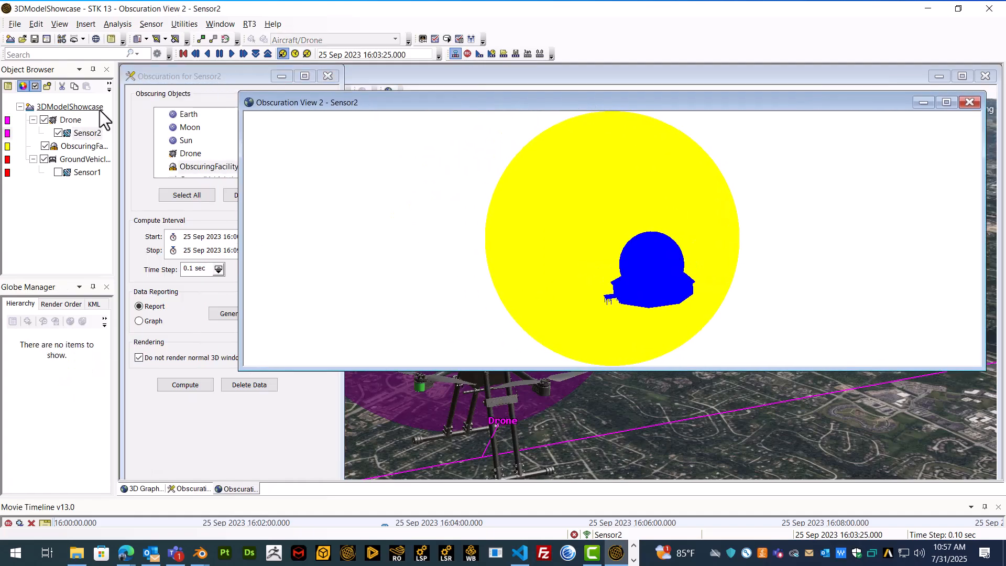
pyautogui.moveTo(246, 99); pyautogui.dragTo(375, 83)
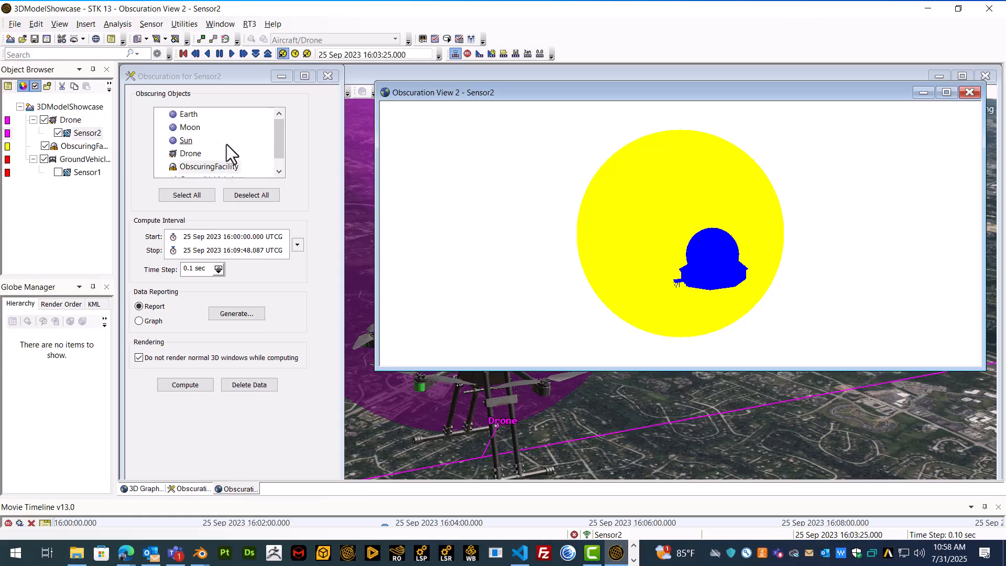
pyautogui.moveTo(206, 78); pyautogui.dragTo(218, 76)
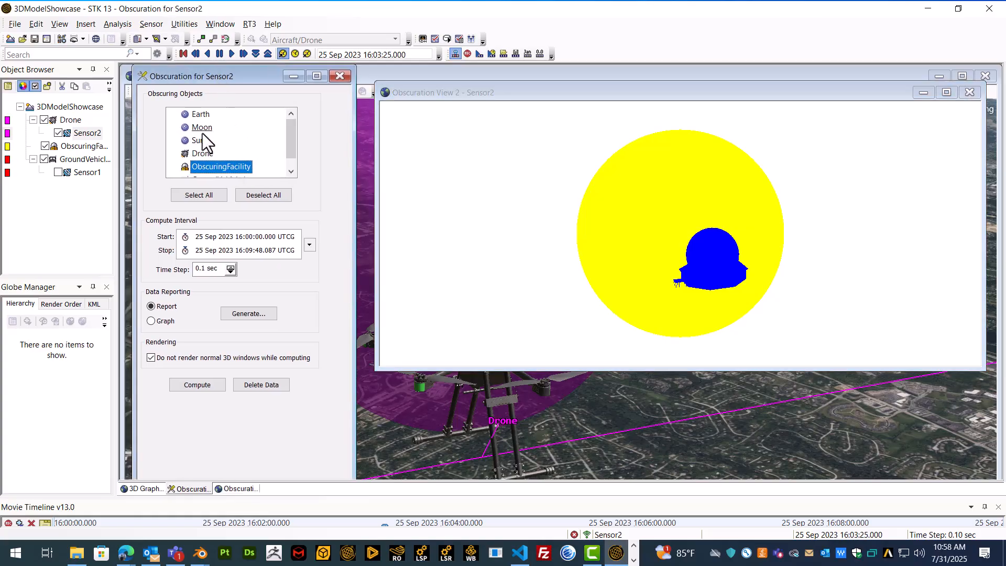
# - Add the Drone to the obscuring objects alongside ObscuringFacility, close the movie timeline, and apply the obscuration settings
pyautogui.scroll(-1, 208, 131)
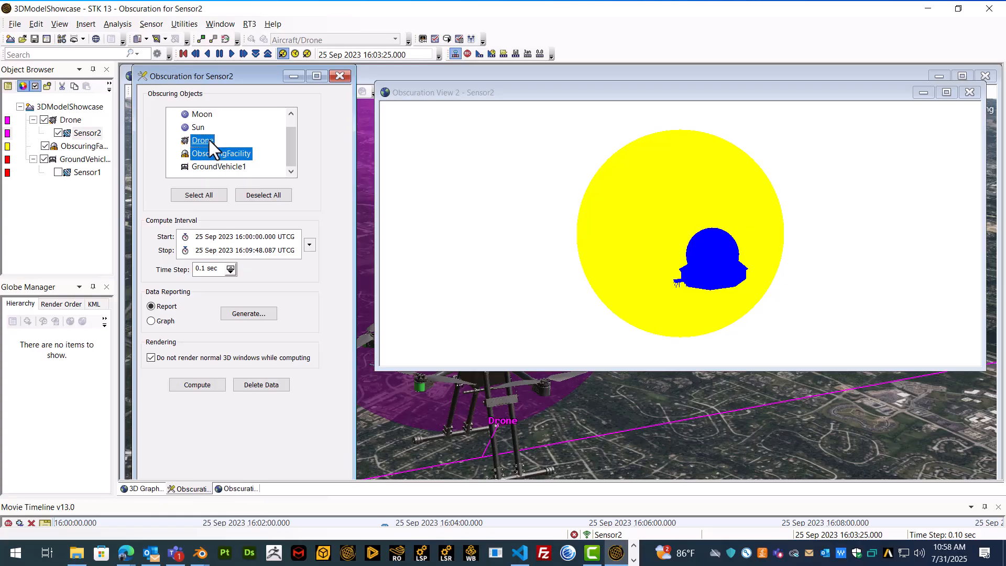
pyautogui.click(997, 506)
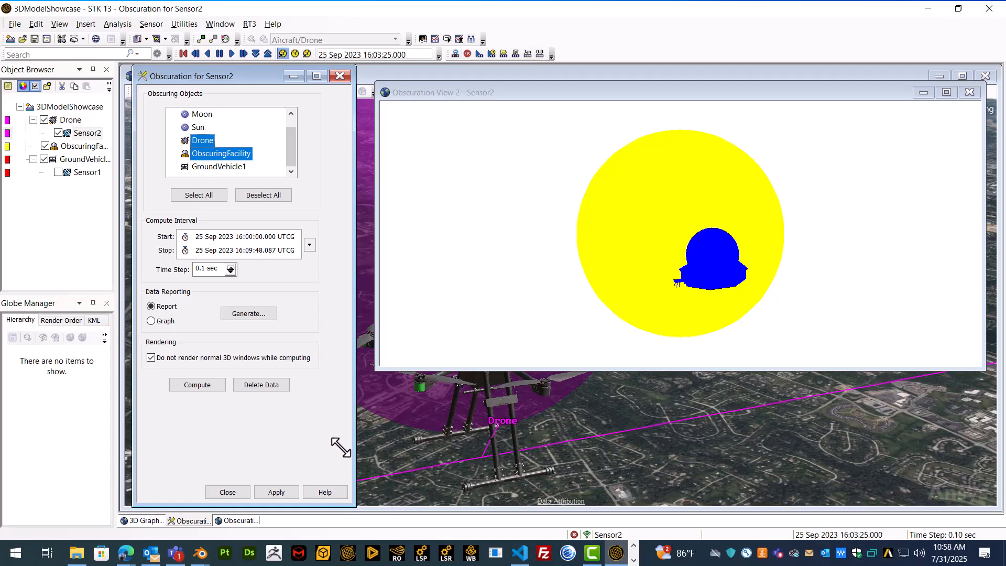
pyautogui.click(278, 493)
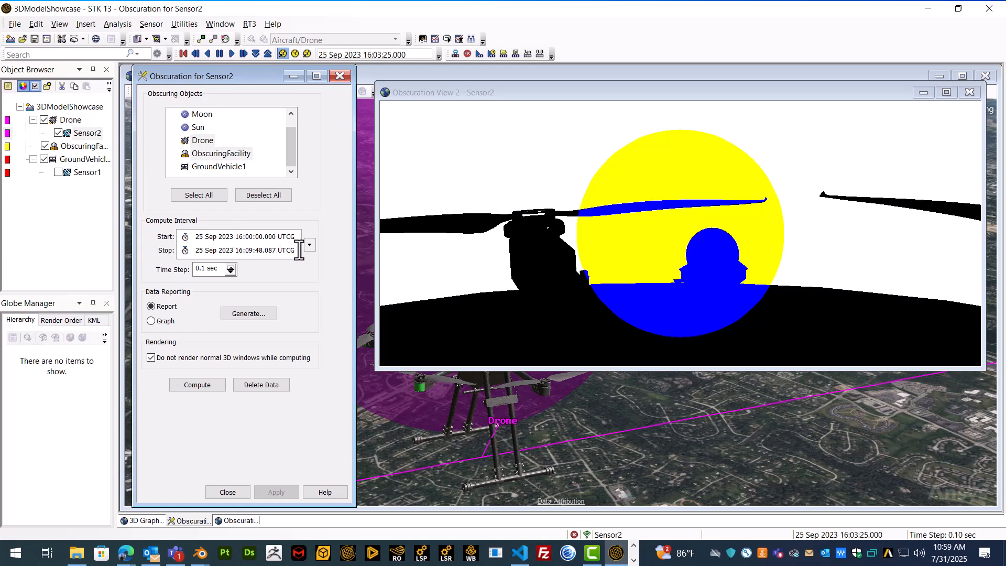
# - Set the obscuration time step to 30 sec, apply it, and compute the obscuration using the current model scale
pyautogui.moveTo(222, 269); pyautogui.dragTo(193, 269)
pyautogui.write('30')
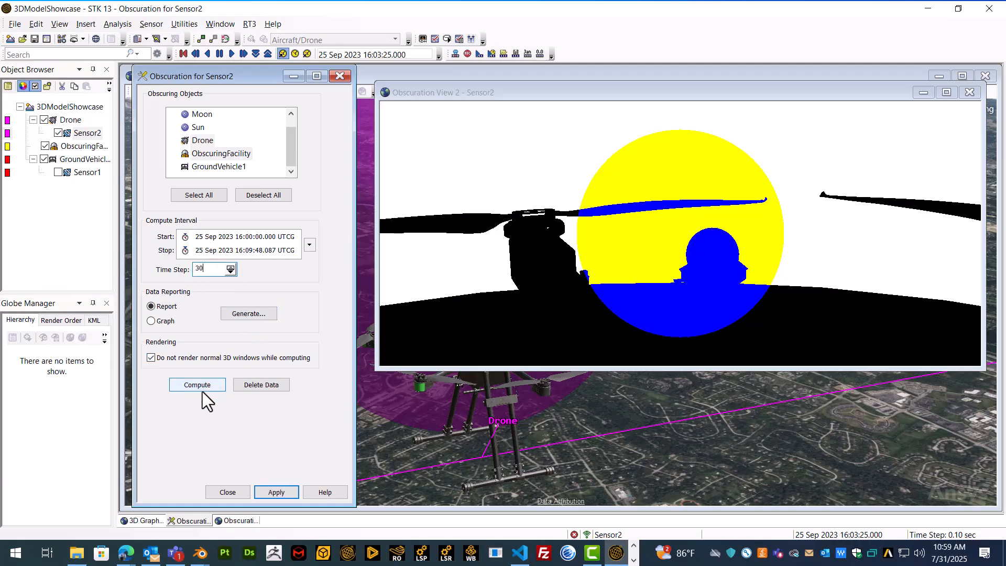
pyautogui.click(275, 492)
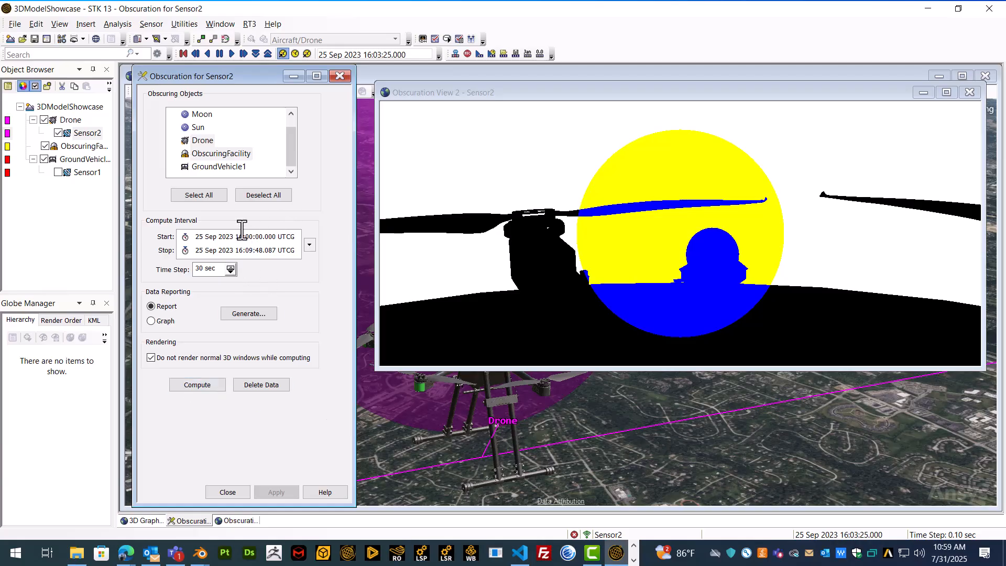
pyautogui.click(205, 387)
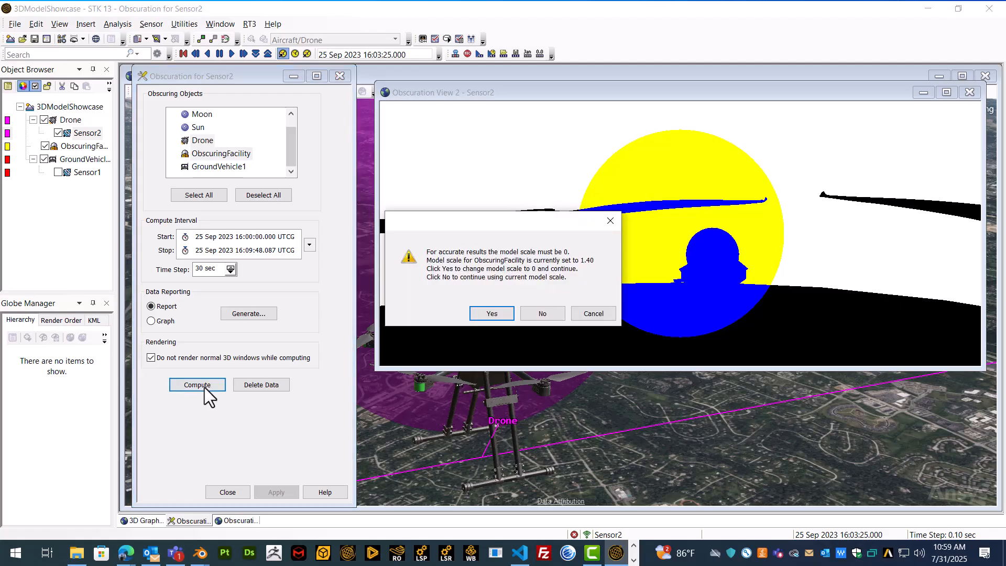
pyautogui.click(534, 314)
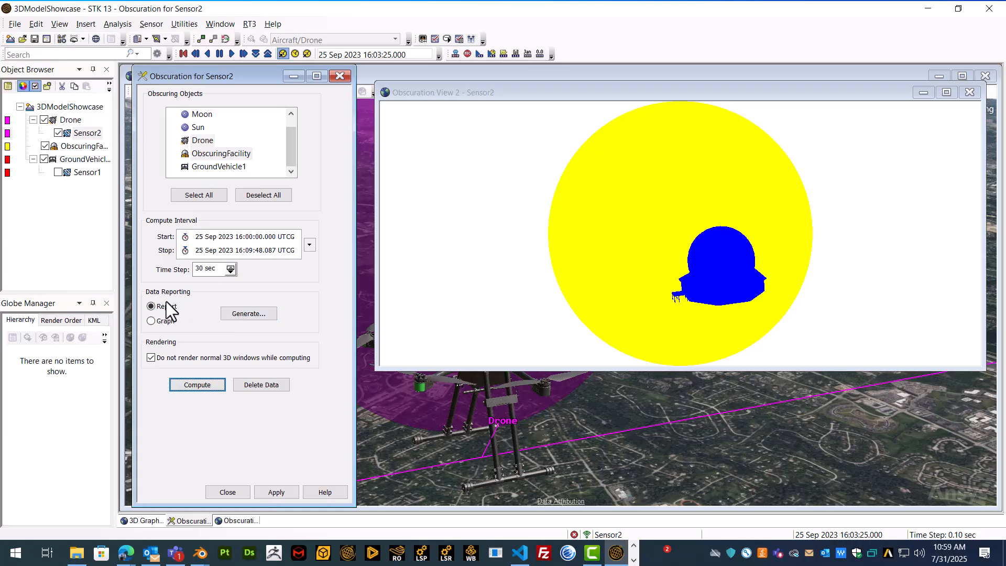
# - Generate the sensor's obscuration data as a graph with the current model scale, examine percent obscured over time, and close the graph
pyautogui.click(152, 321)
pyautogui.click(248, 313)
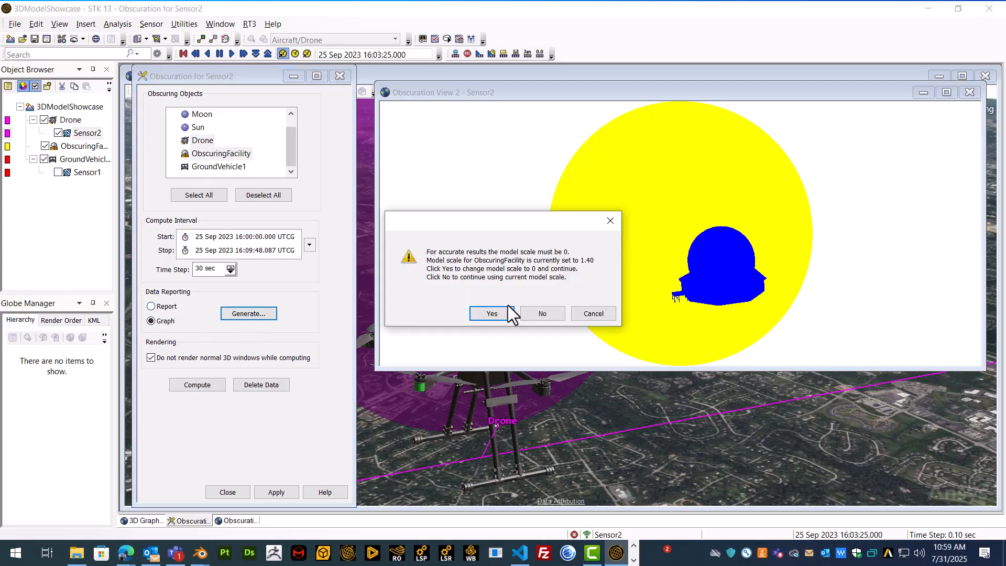
pyautogui.click(533, 313)
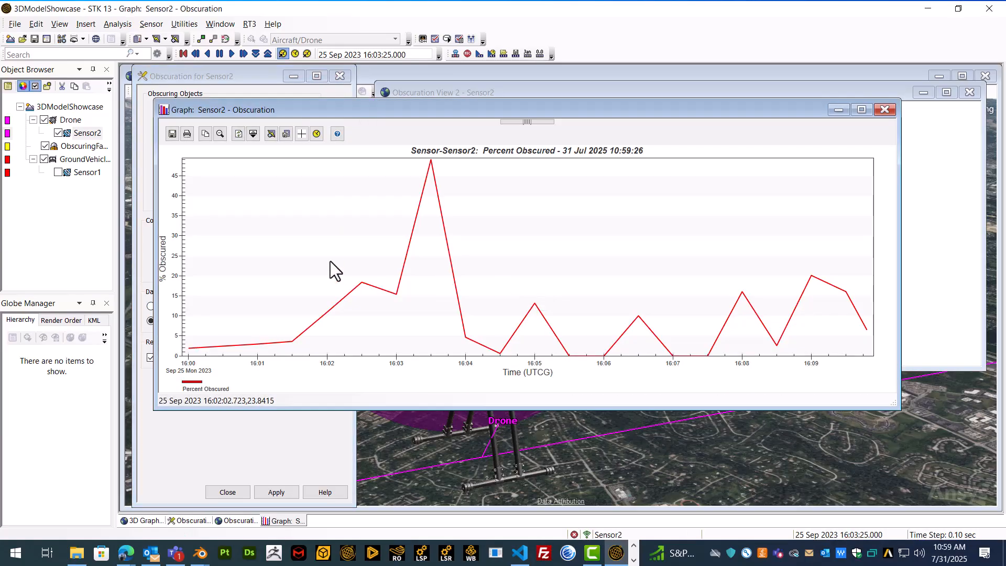
pyautogui.moveTo(190, 350)
pyautogui.click(889, 114)
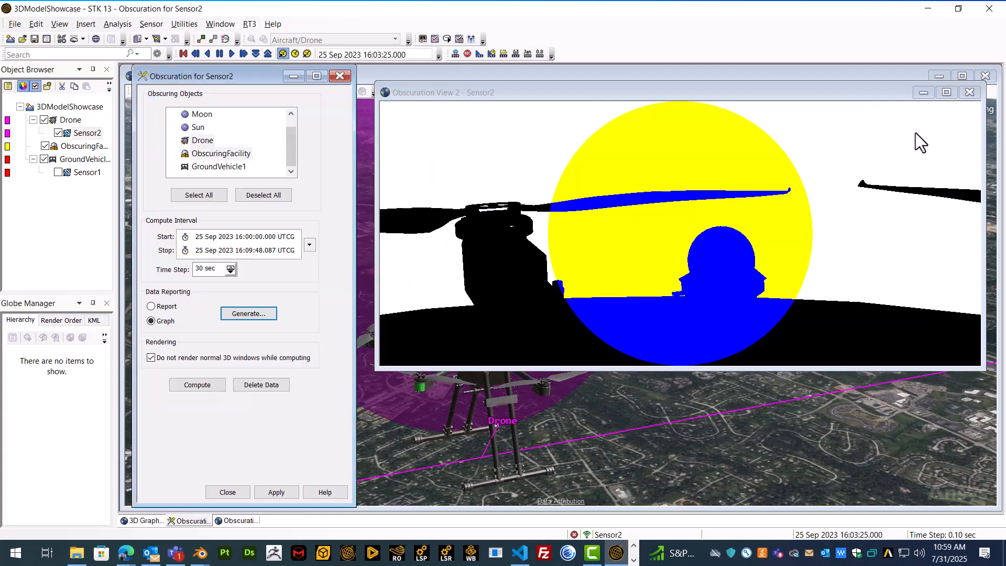
# - Close the obscuration windows and advance the scenario animation by one time step
pyautogui.click(969, 92)
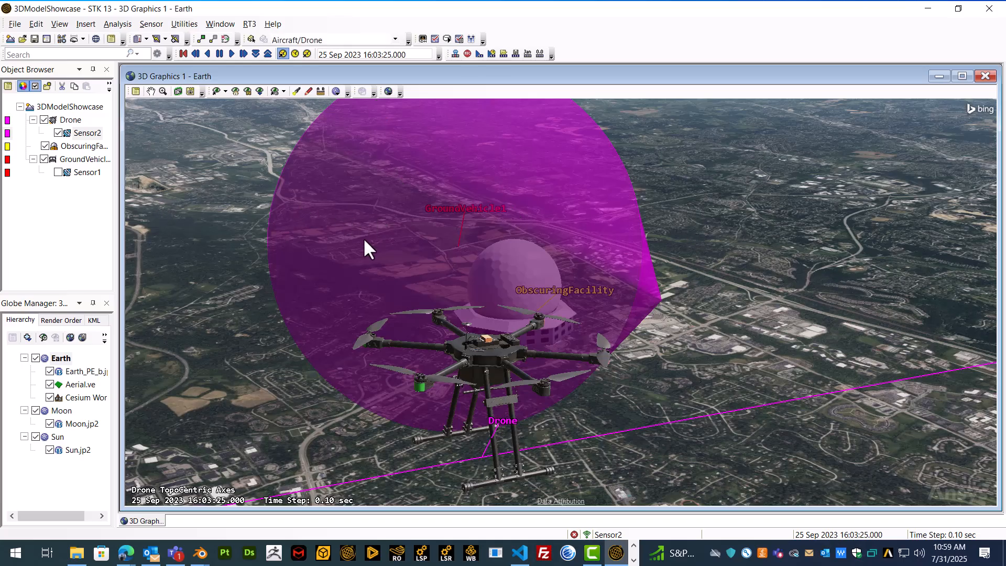
pyautogui.moveTo(357, 272); pyautogui.dragTo(308, 199)
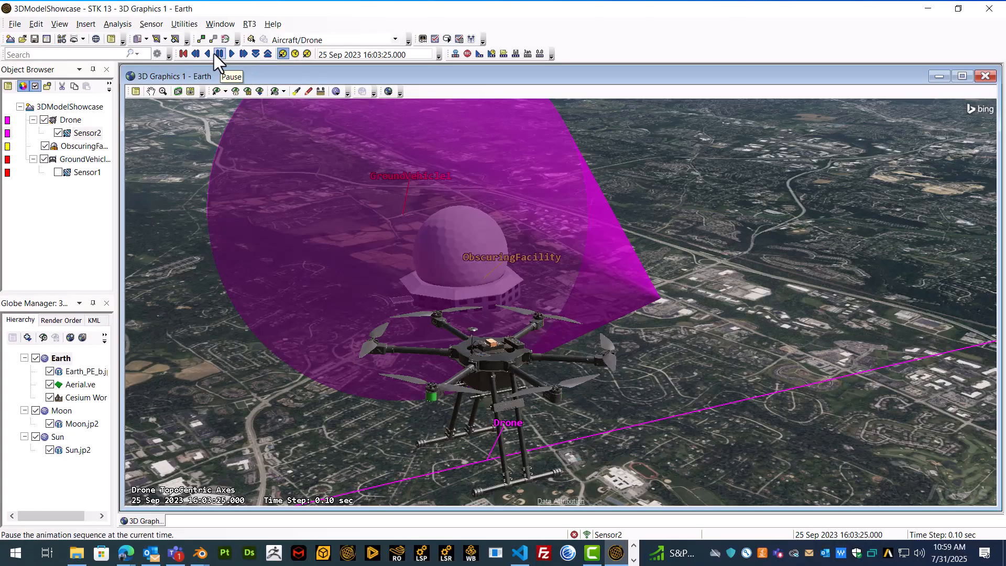
pyautogui.click(241, 54)
pyautogui.moveTo(326, 220); pyautogui.dragTo(423, 219)
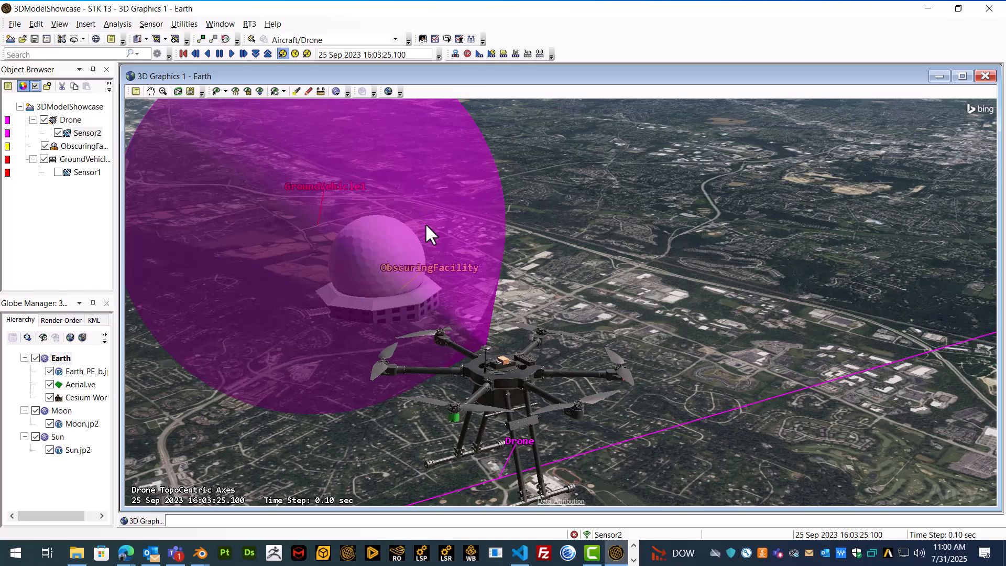
pyautogui.moveTo(549, 258); pyautogui.dragTo(541, 256)
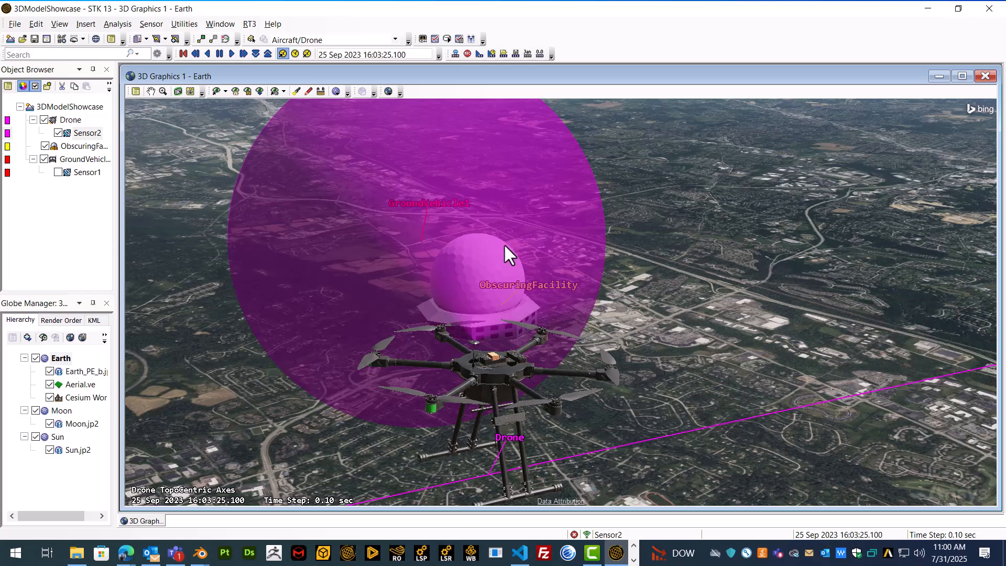
pyautogui.moveTo(497, 246); pyautogui.dragTo(526, 244)
pyautogui.moveTo(327, 189)
pyautogui.mouseDown()
pyautogui.moveTo(321, 197)
pyautogui.moveTo(343, 193)
pyautogui.mouseUp()
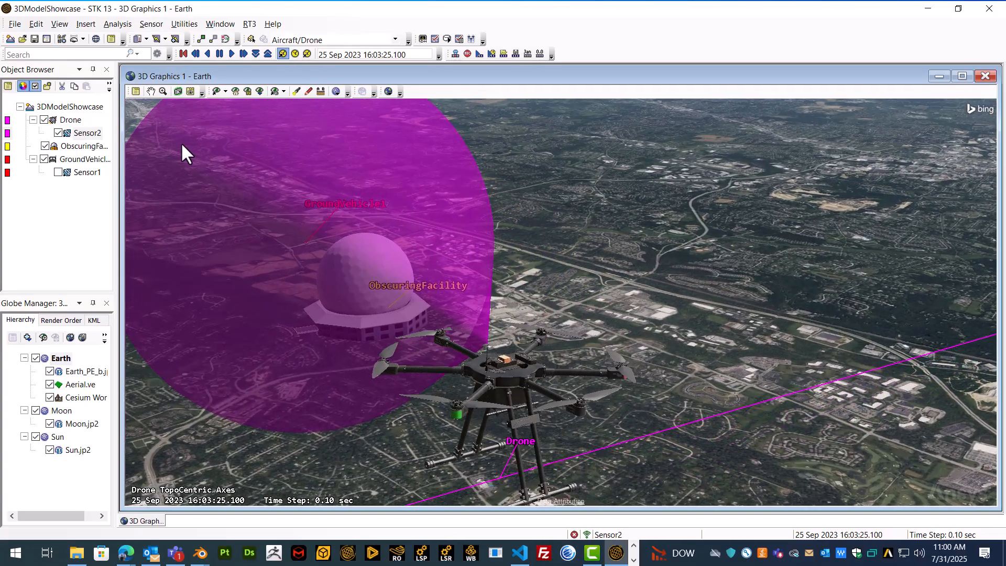
# - Open the AzEl Mask tool for the drone's Sensor2 and place its mask view and settings windows apart
pyautogui.rightClick(89, 134)
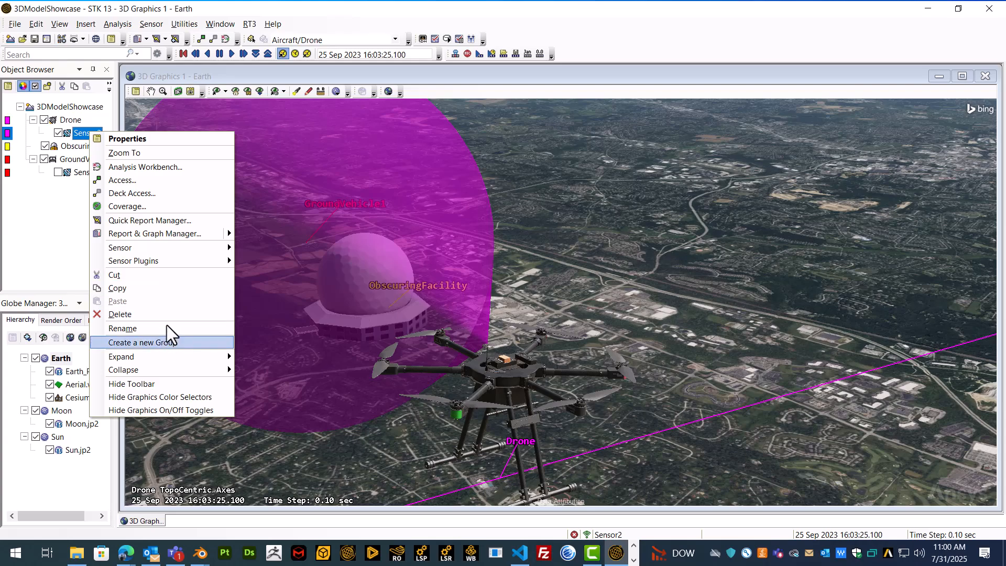
pyautogui.moveTo(183, 252)
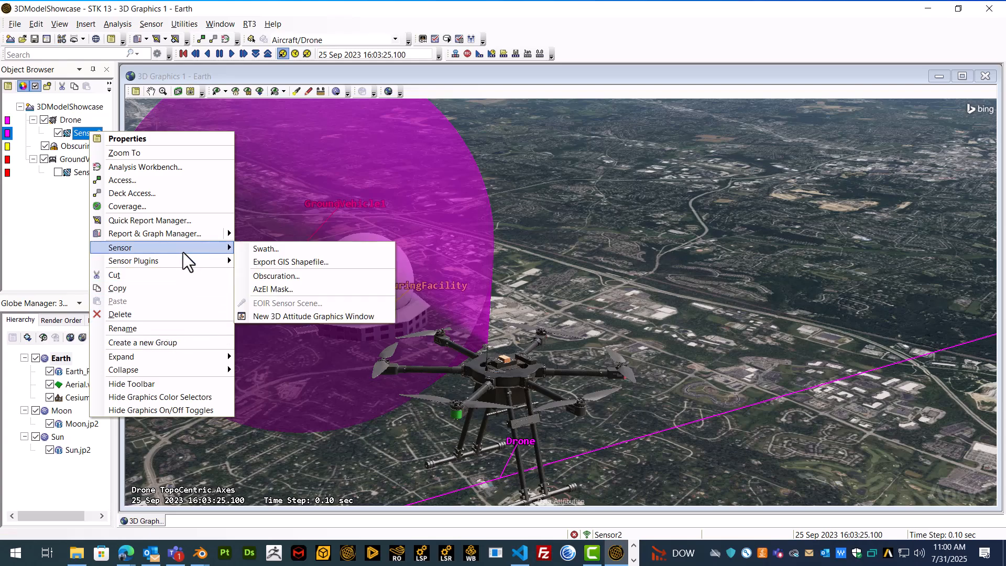
pyautogui.click(294, 290)
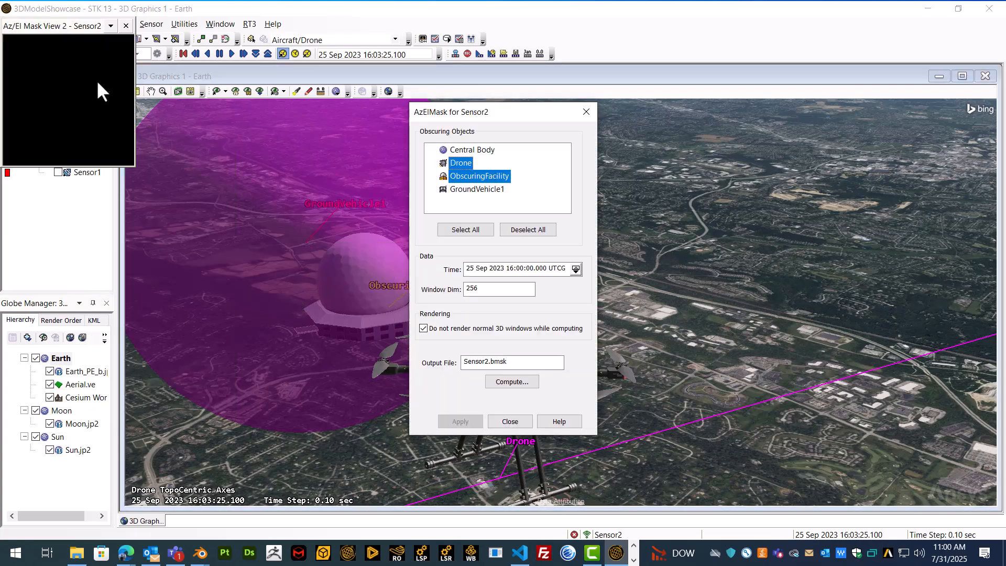
pyautogui.moveTo(73, 30); pyautogui.dragTo(278, 145)
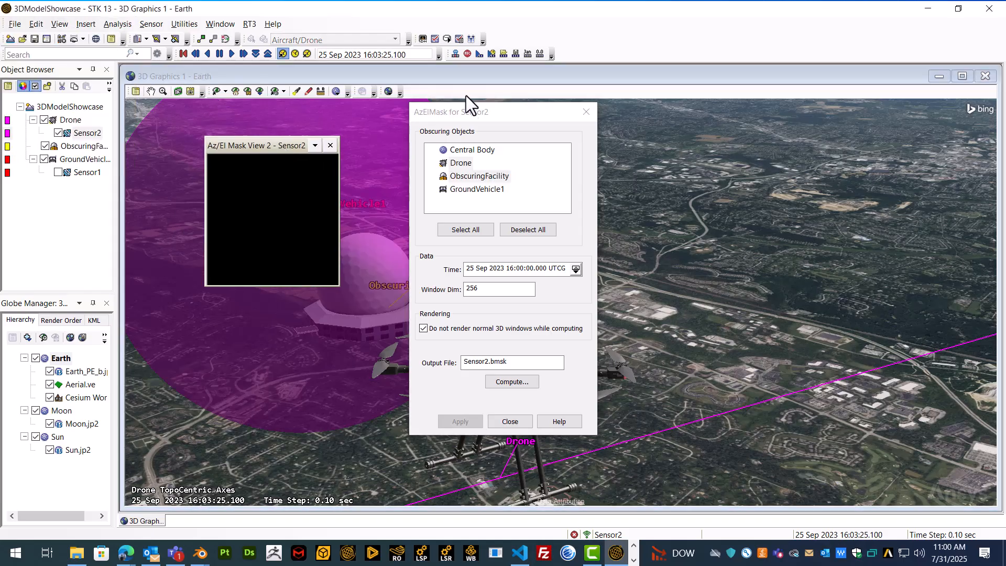
pyautogui.moveTo(467, 114); pyautogui.dragTo(680, 117)
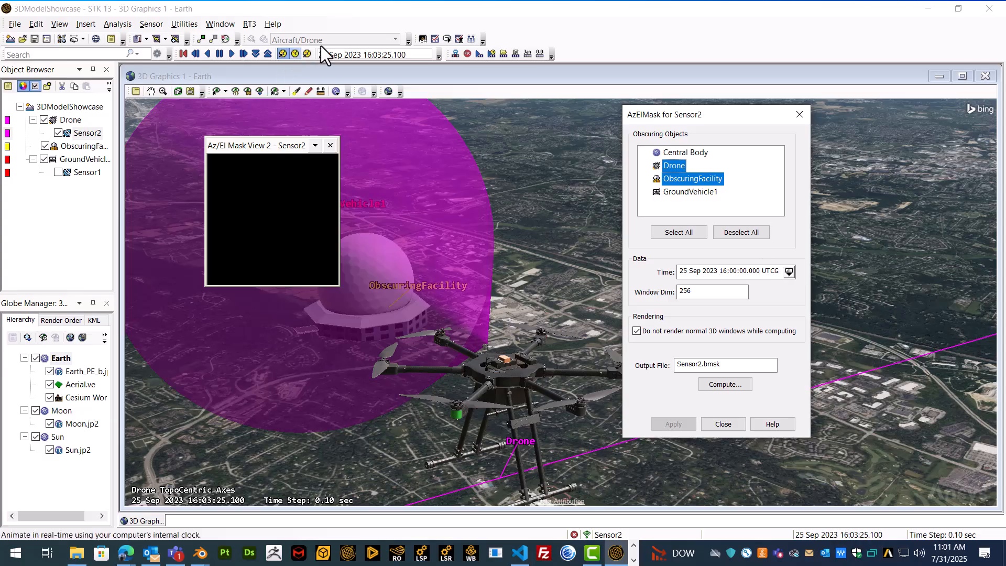
# - Set the AzEl mask time to the current scenario time, 25 Sep 2023 16:03:25.100, and the window dimension to 512, and apply both
pyautogui.click(376, 52)
pyautogui.hotkey('ctrl', 'c')
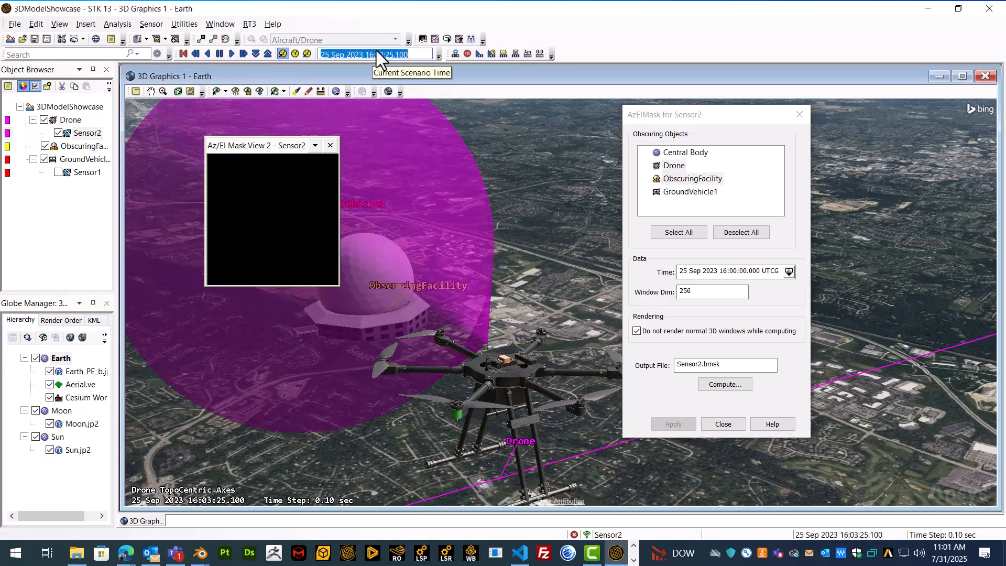
pyautogui.click(738, 271)
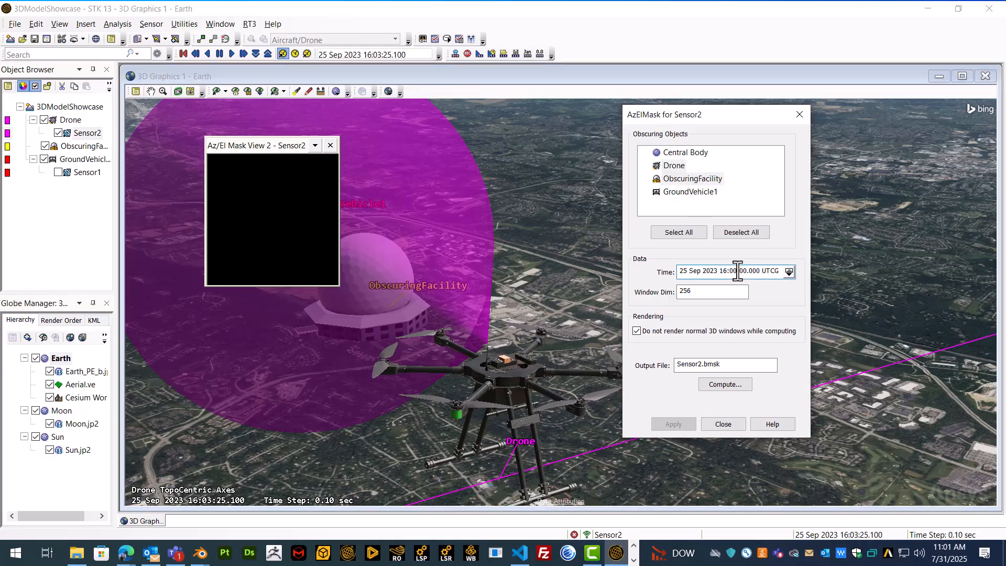
pyautogui.moveTo(783, 272); pyautogui.dragTo(676, 292)
pyautogui.hotkey('ctrl', 'v')
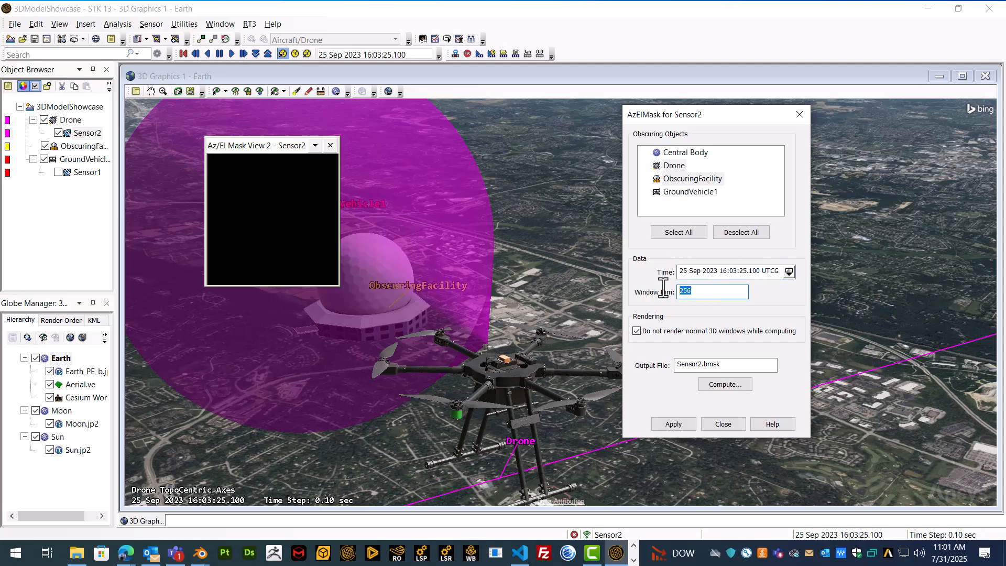
pyautogui.write('512')
pyautogui.click(673, 423)
pyautogui.moveTo(319, 146); pyautogui.dragTo(388, 143)
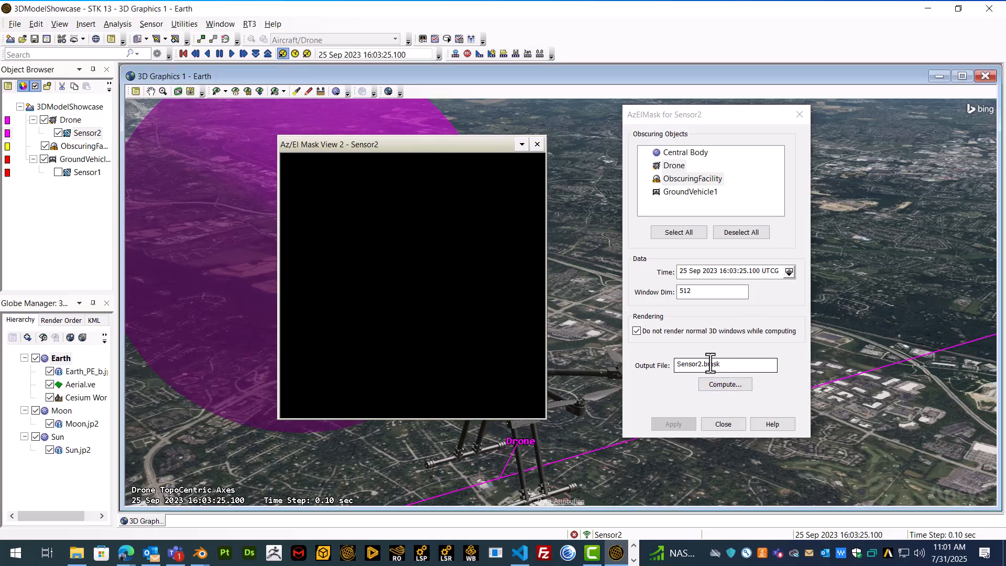
# - Compute the sensor's body mask, save it as Sensor2.bmsk in the Scenario19 folder, and close the AzEl mask windows
pyautogui.click(730, 384)
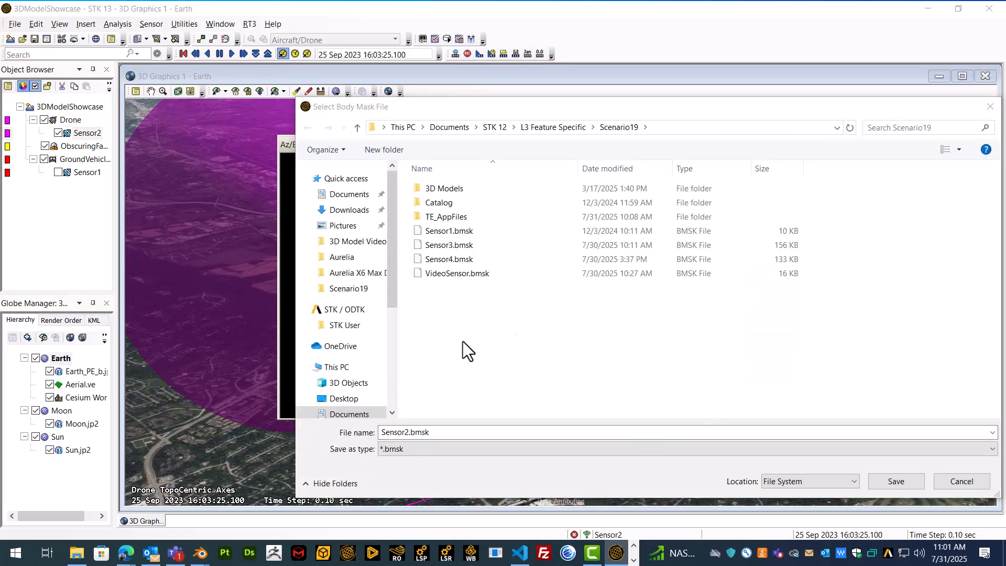
pyautogui.click(909, 482)
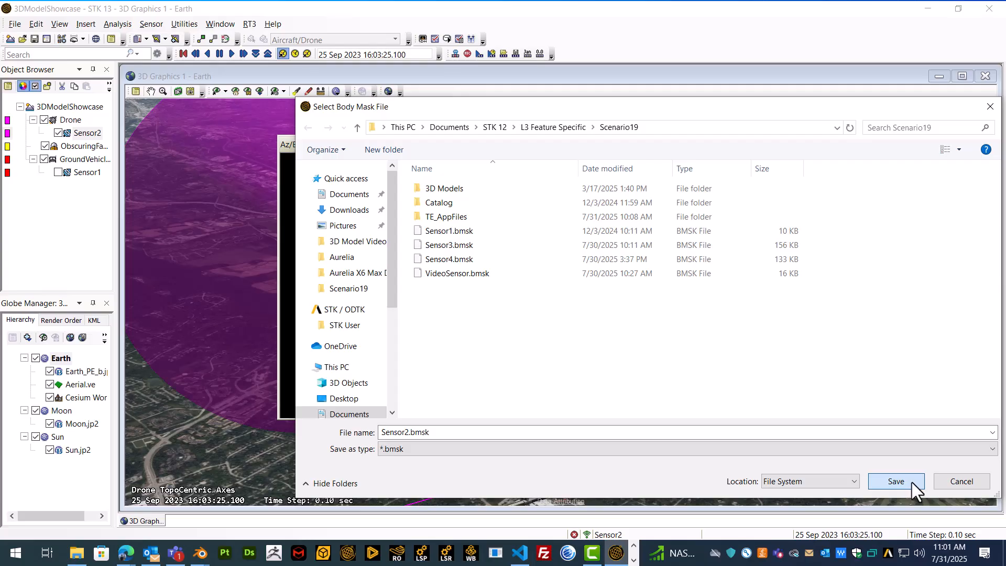
pyautogui.click(911, 482)
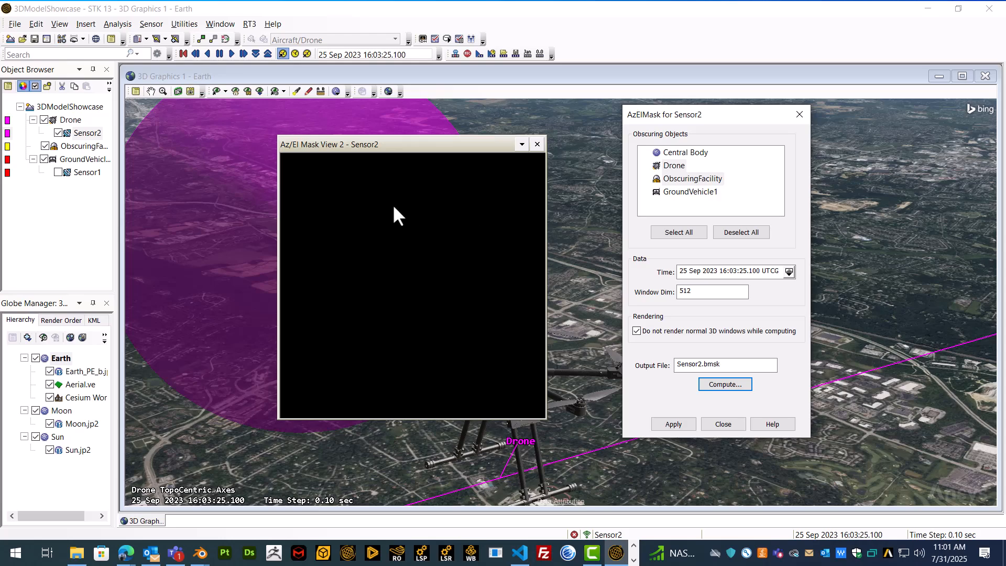
pyautogui.moveTo(375, 150); pyautogui.dragTo(435, 145)
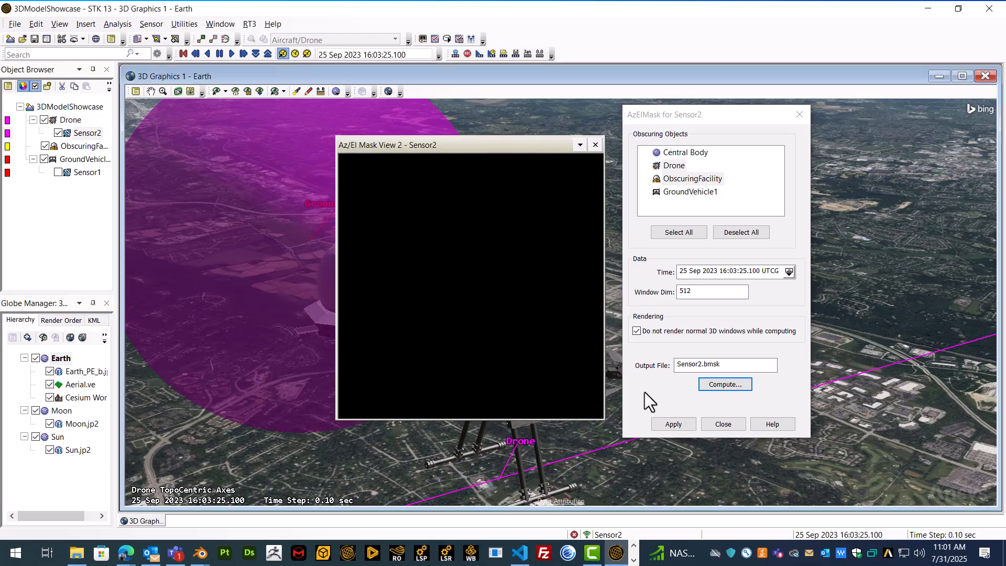
pyautogui.click(726, 425)
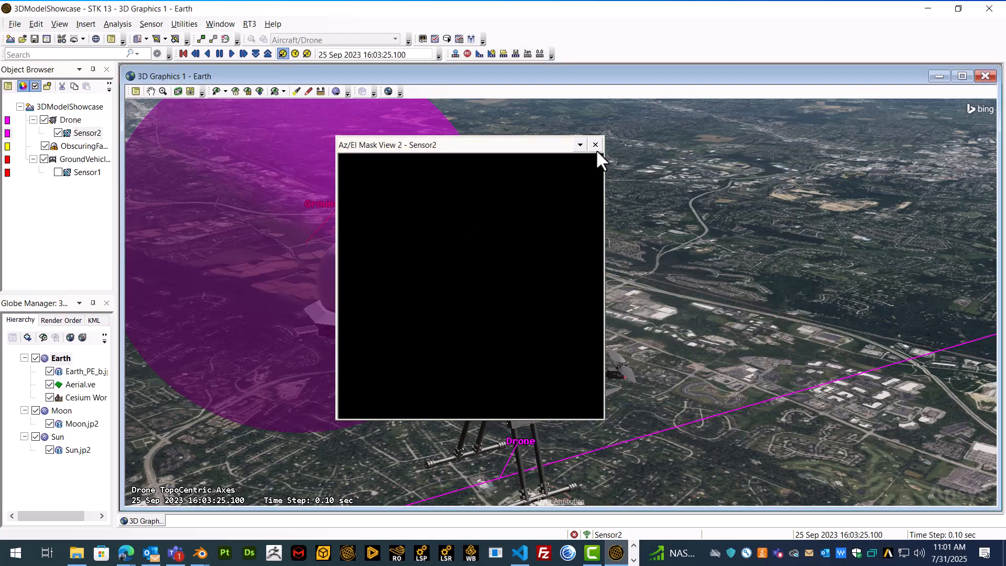
pyautogui.click(595, 145)
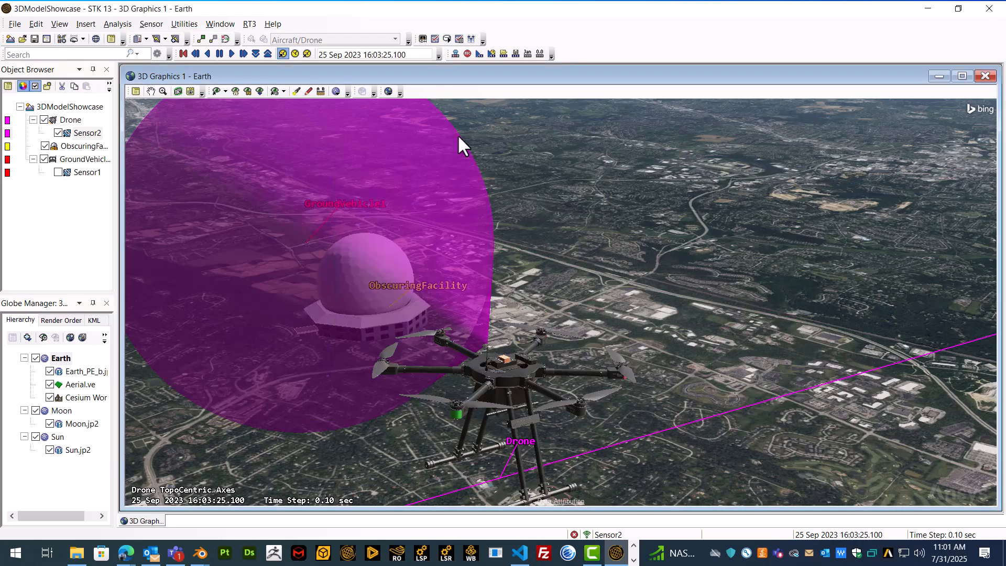
# - Assign the mask file Sensor2.bmsk as the AzEl mask in Sensor2's properties, enable it as an access constraint, and apply
pyautogui.doubleClick(78, 133)
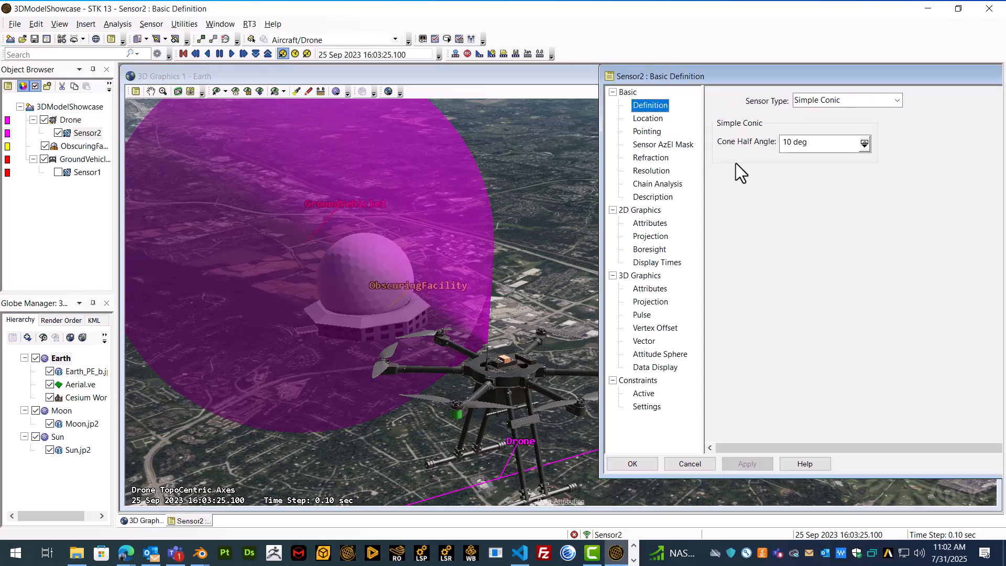
pyautogui.moveTo(767, 80); pyautogui.dragTo(670, 83)
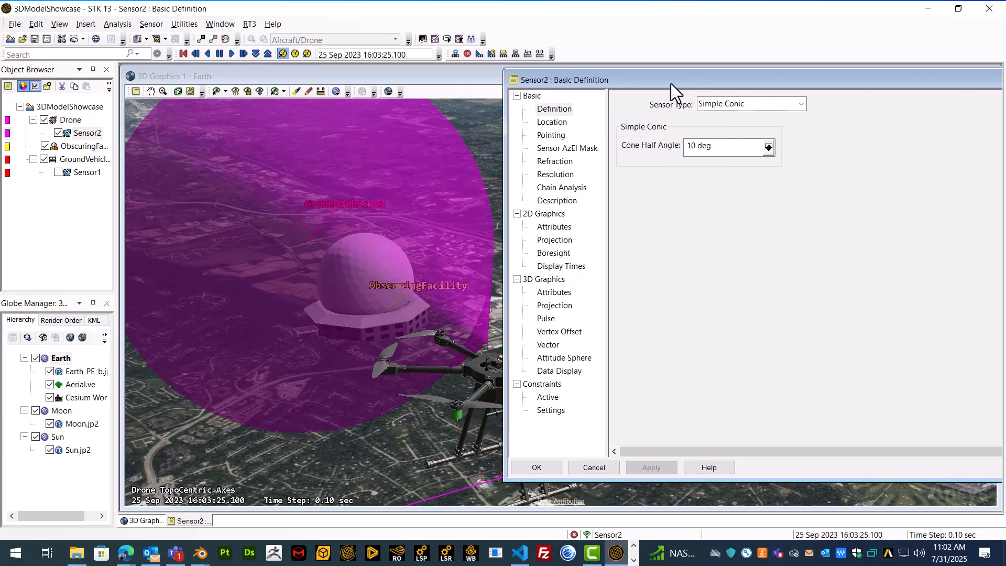
pyautogui.click(576, 150)
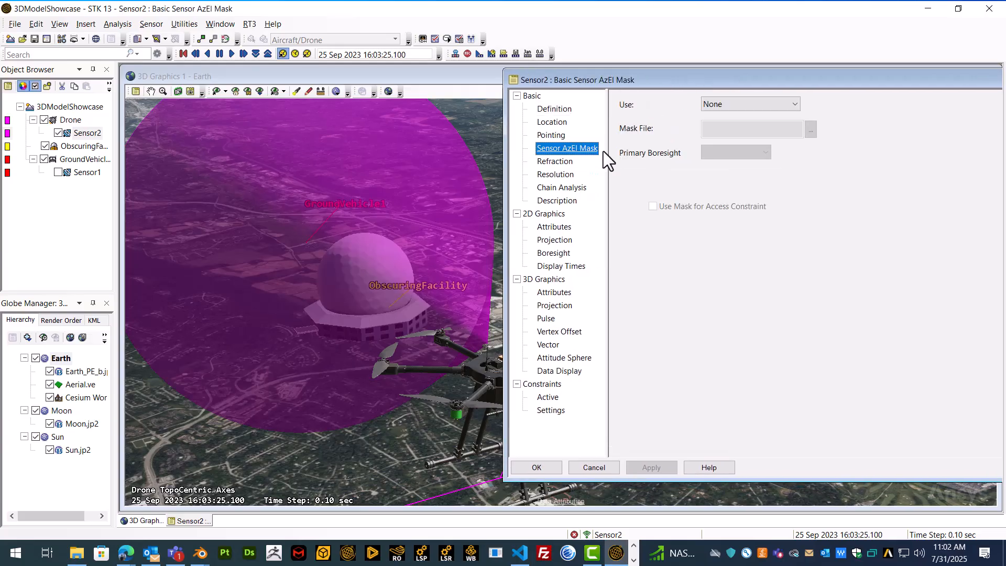
pyautogui.click(767, 108)
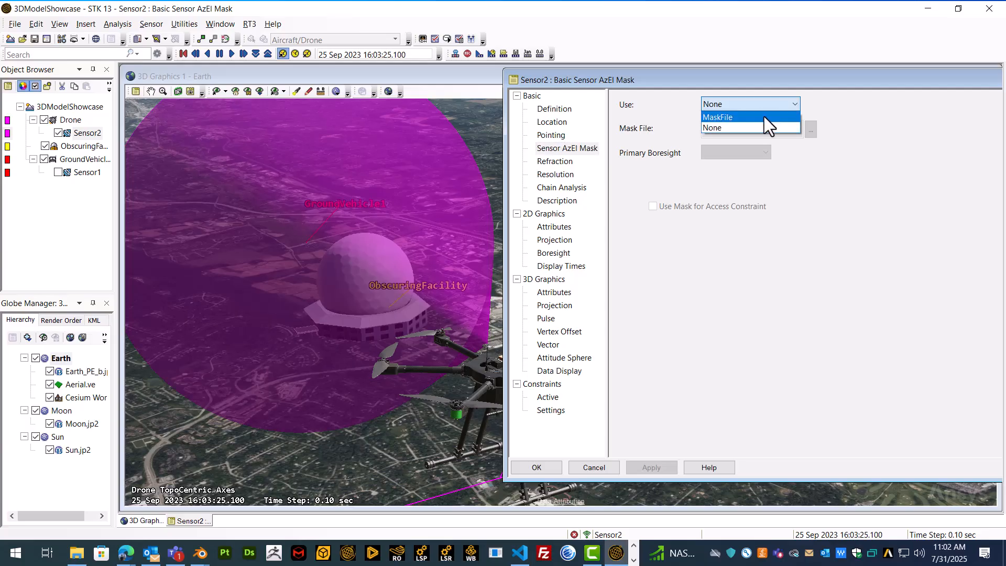
pyautogui.click(764, 116)
pyautogui.click(810, 129)
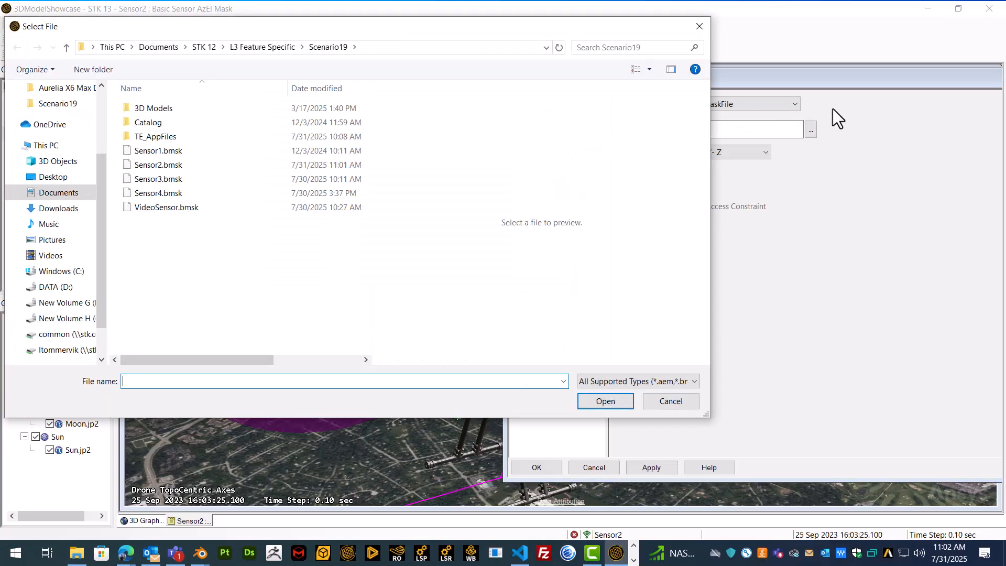
pyautogui.doubleClick(177, 164)
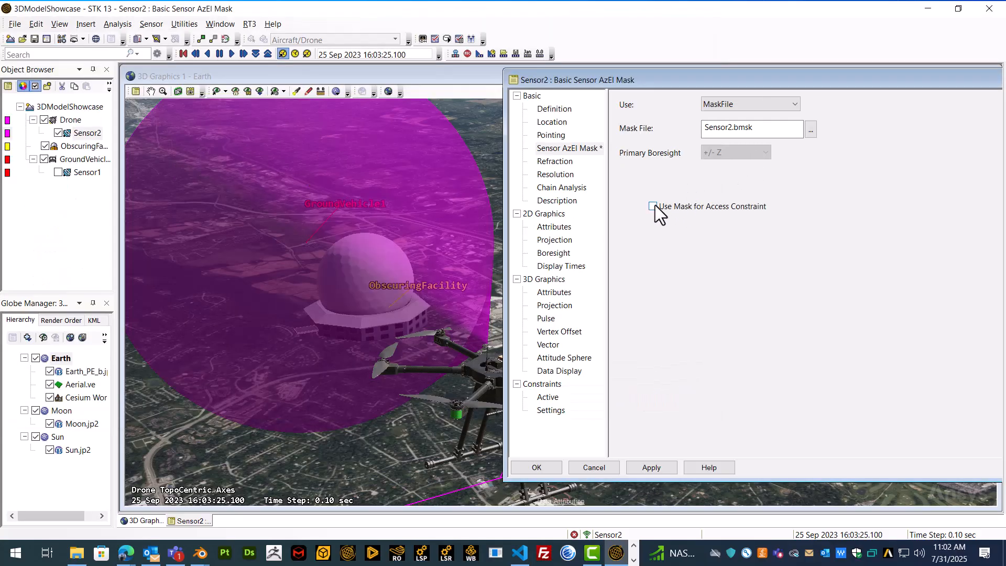
pyautogui.click(661, 468)
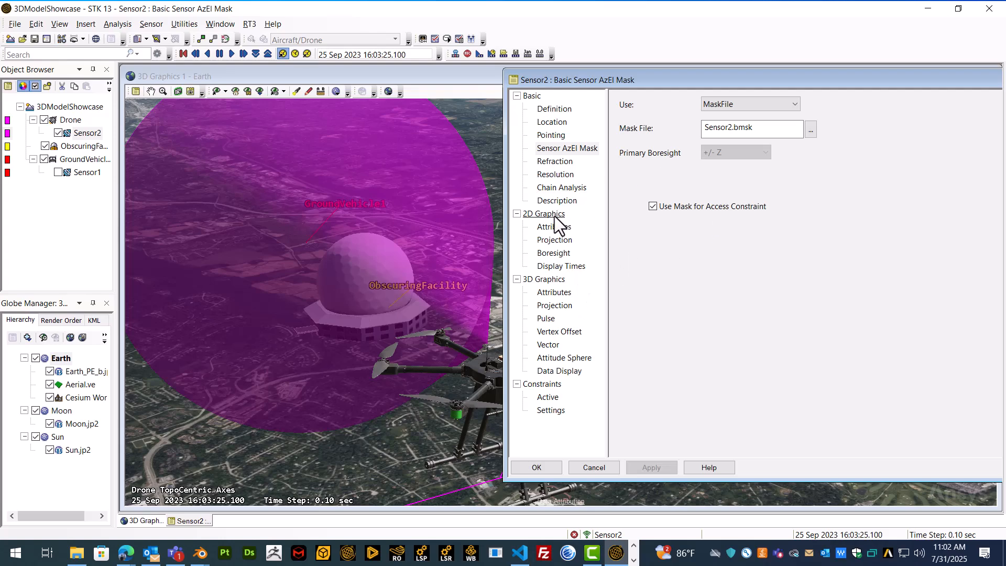
# - Enable field-of-view constraints in Sensor2's 2D graphics projection, select SensorAzElMask, and apply the change
pyautogui.click(555, 241)
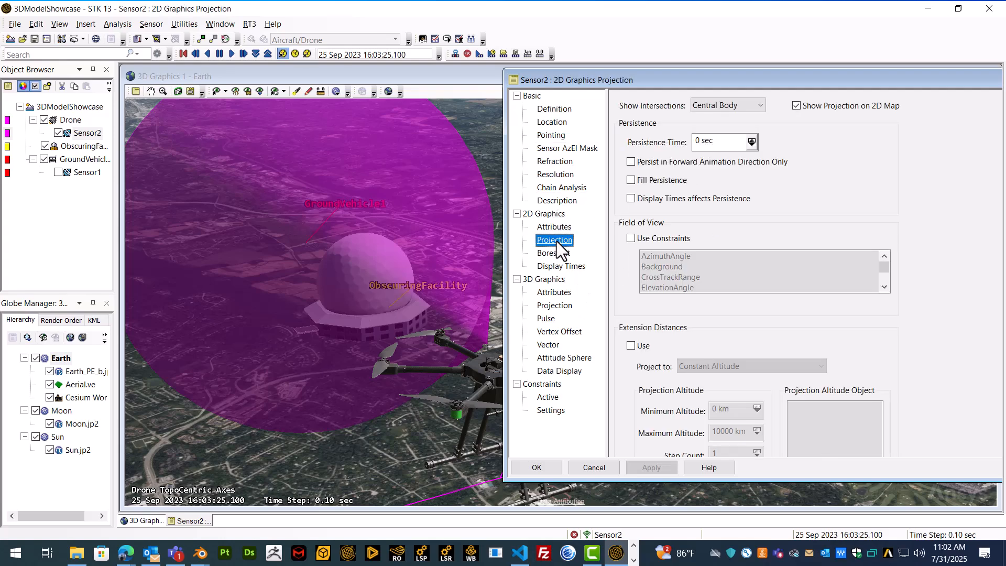
pyautogui.click(630, 238)
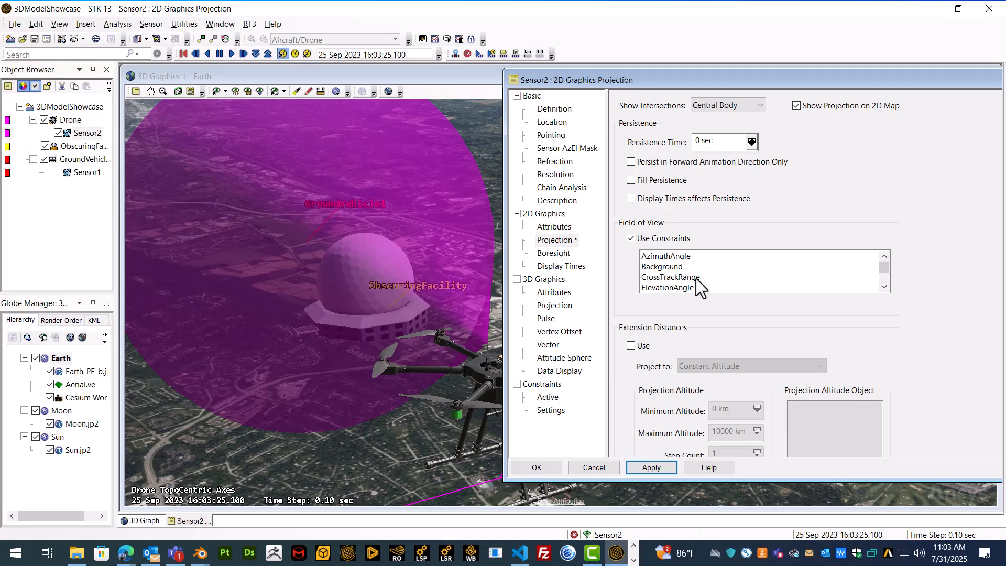
pyautogui.scroll(-5, 696, 271)
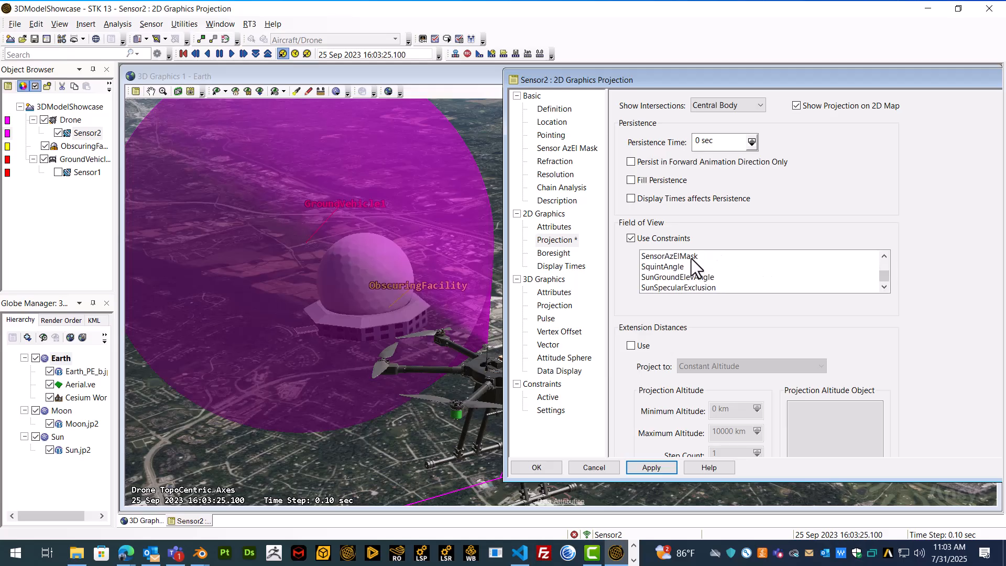
pyautogui.click(690, 259)
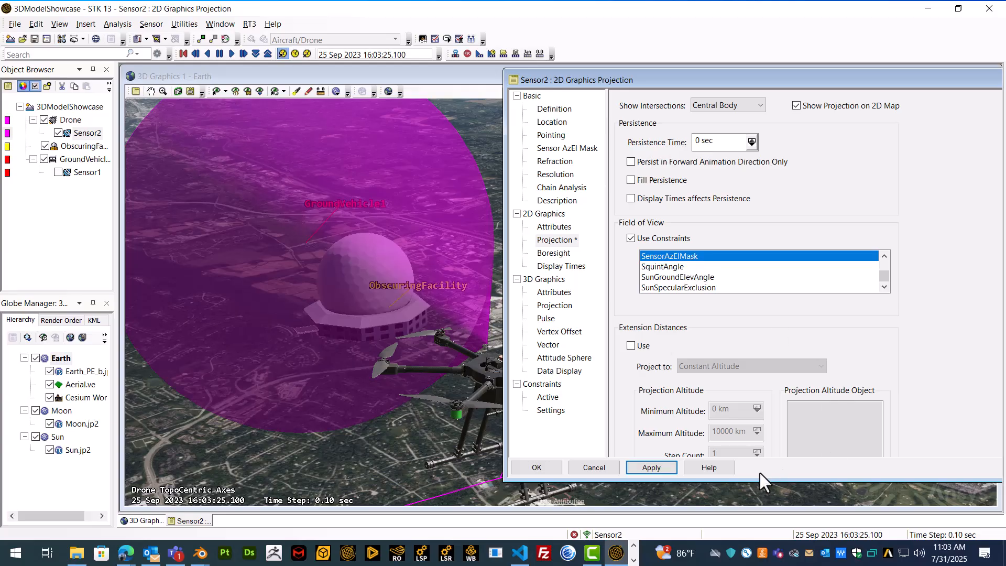
pyautogui.click(666, 466)
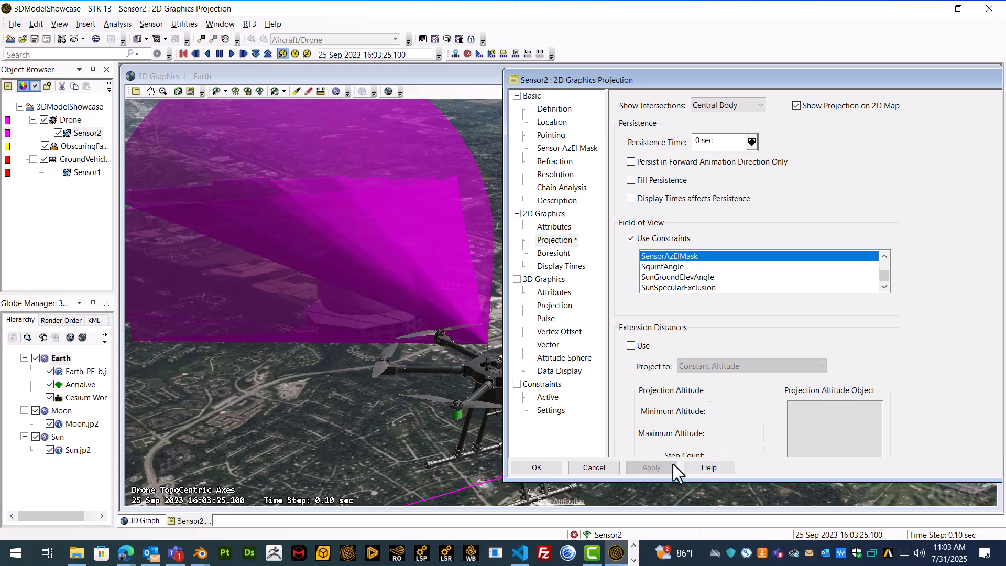
# - Examine the masked sensor projection around the drone and the obscuring facility from several angles in the 3D view
pyautogui.click(344, 312)
pyautogui.moveTo(362, 313); pyautogui.dragTo(387, 314)
pyautogui.moveTo(404, 310); pyautogui.dragTo(413, 259, button='right')
pyautogui.moveTo(533, 324)
pyautogui.mouseDown()
pyautogui.moveTo(476, 316)
pyautogui.moveTo(579, 323)
pyautogui.moveTo(529, 312)
pyautogui.mouseUp()
pyautogui.moveTo(402, 304); pyautogui.dragTo(487, 301)
pyautogui.moveTo(488, 301); pyautogui.dragTo(505, 366, button='right')
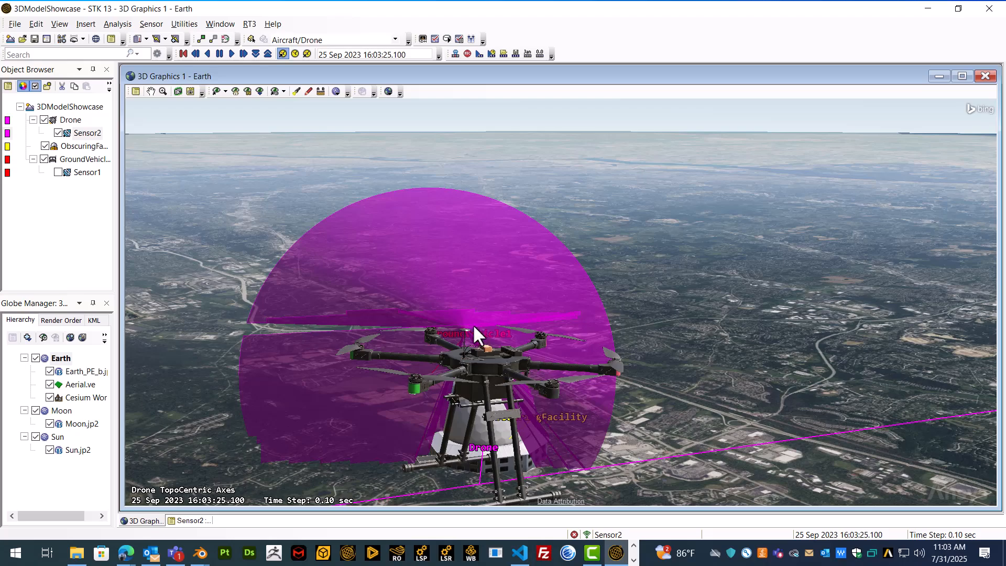
pyautogui.moveTo(424, 342); pyautogui.dragTo(424, 367)
pyautogui.moveTo(425, 366); pyautogui.dragTo(434, 326, button='right')
pyautogui.moveTo(435, 326); pyautogui.dragTo(466, 345)
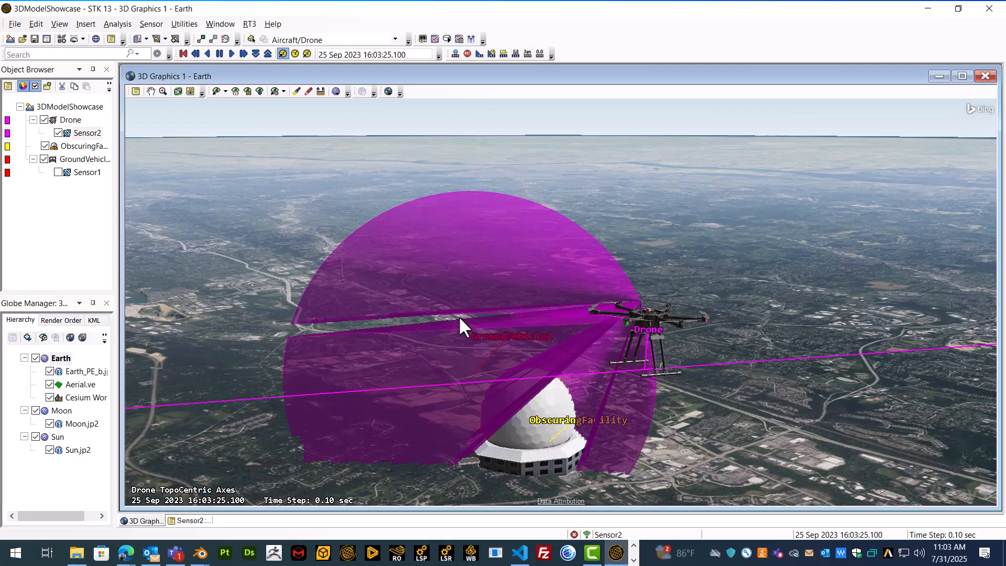
pyautogui.moveTo(556, 361); pyautogui.dragTo(502, 261)
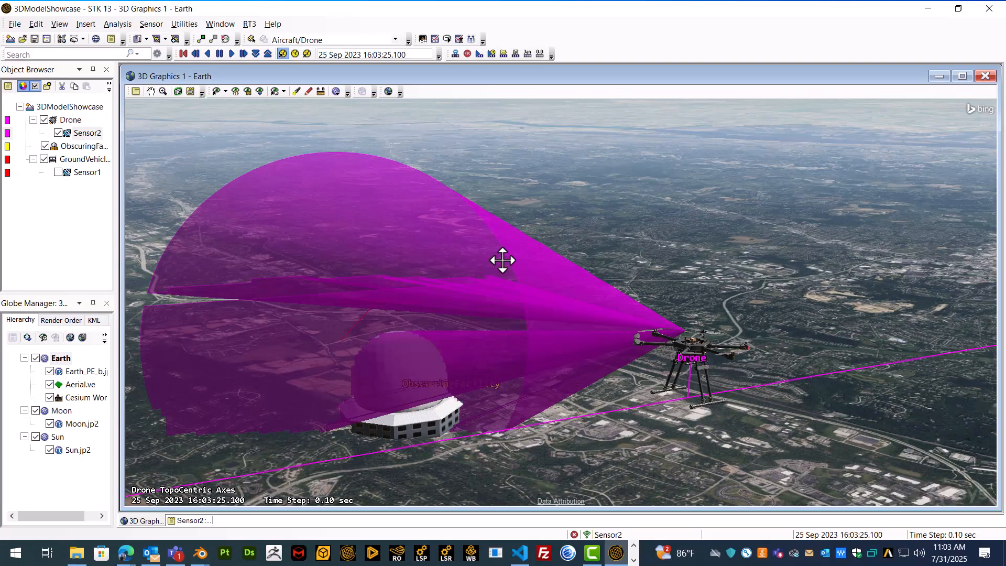